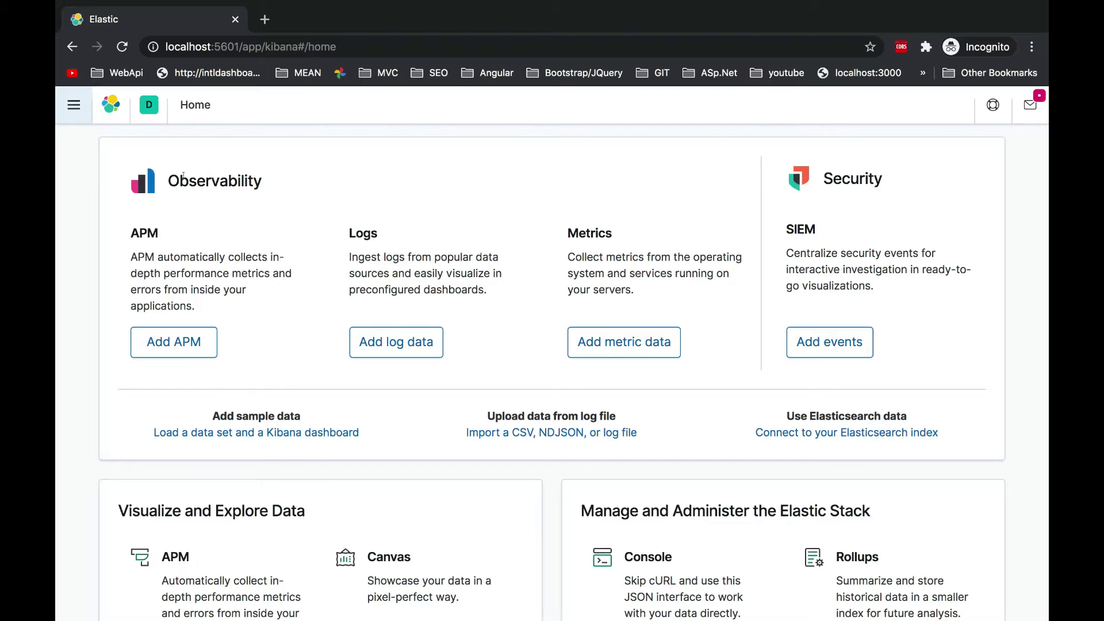
drag(180, 176, 265, 178)
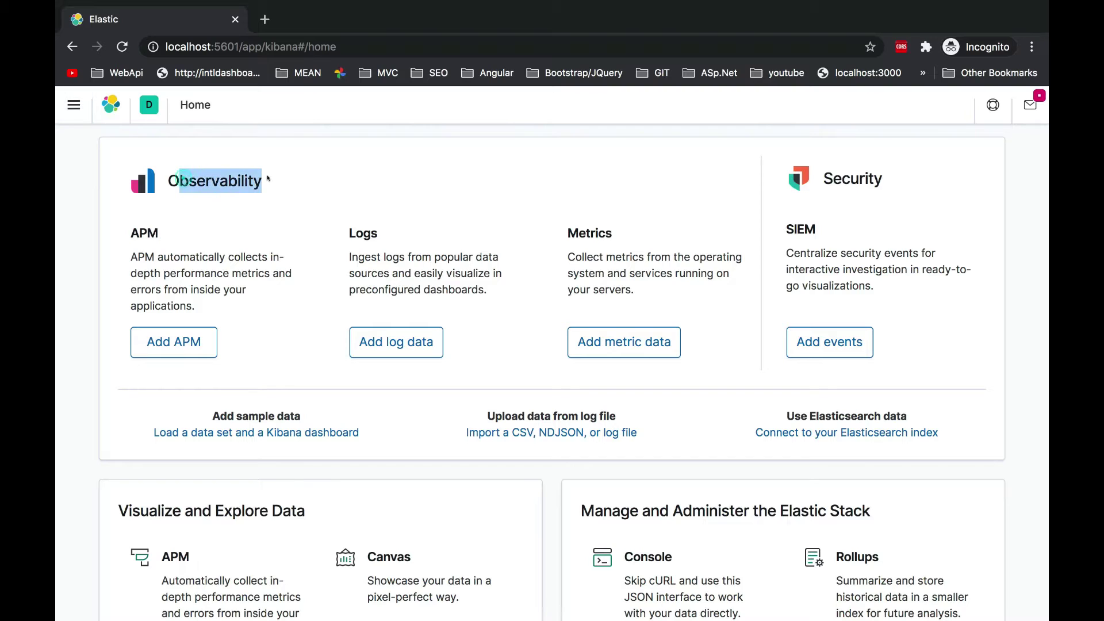
click(165, 345)
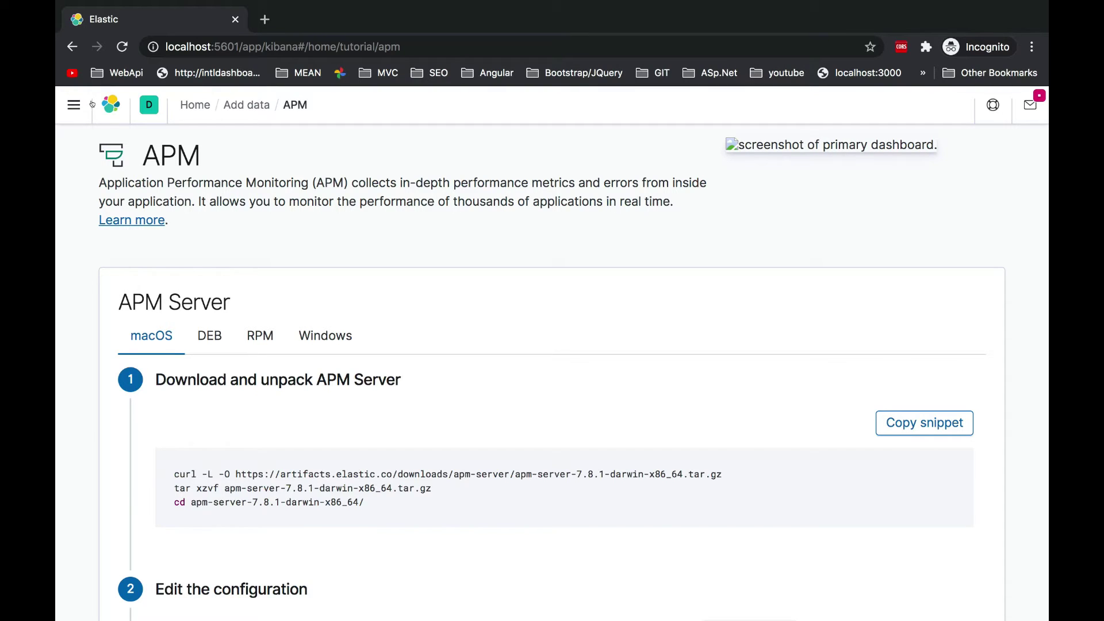
click(74, 104)
scroll(132, 440, down, 3)
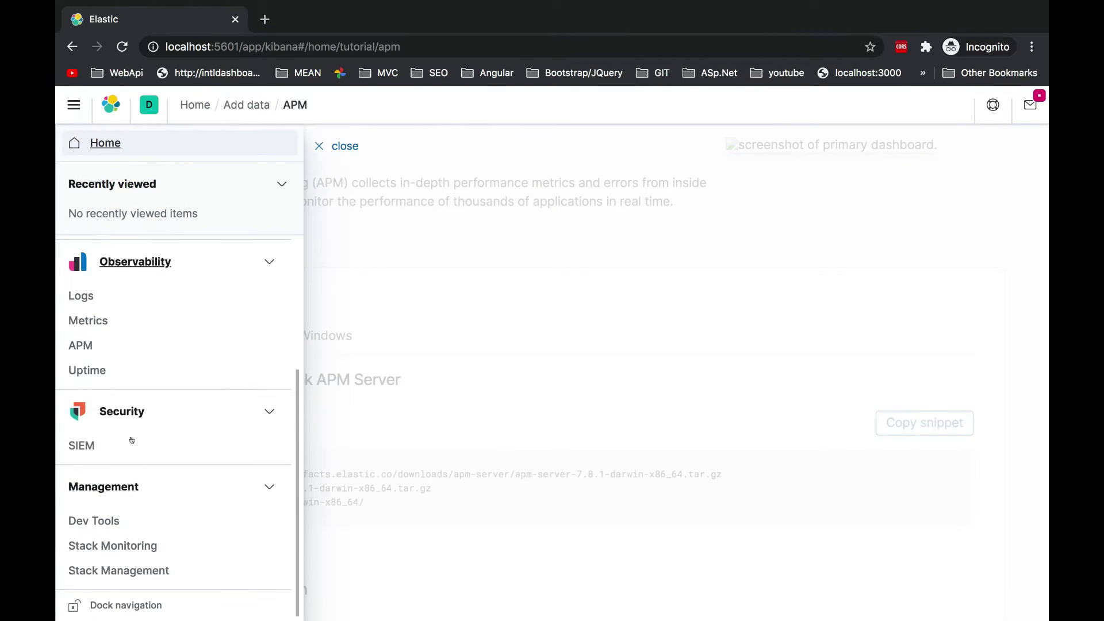
click(98, 572)
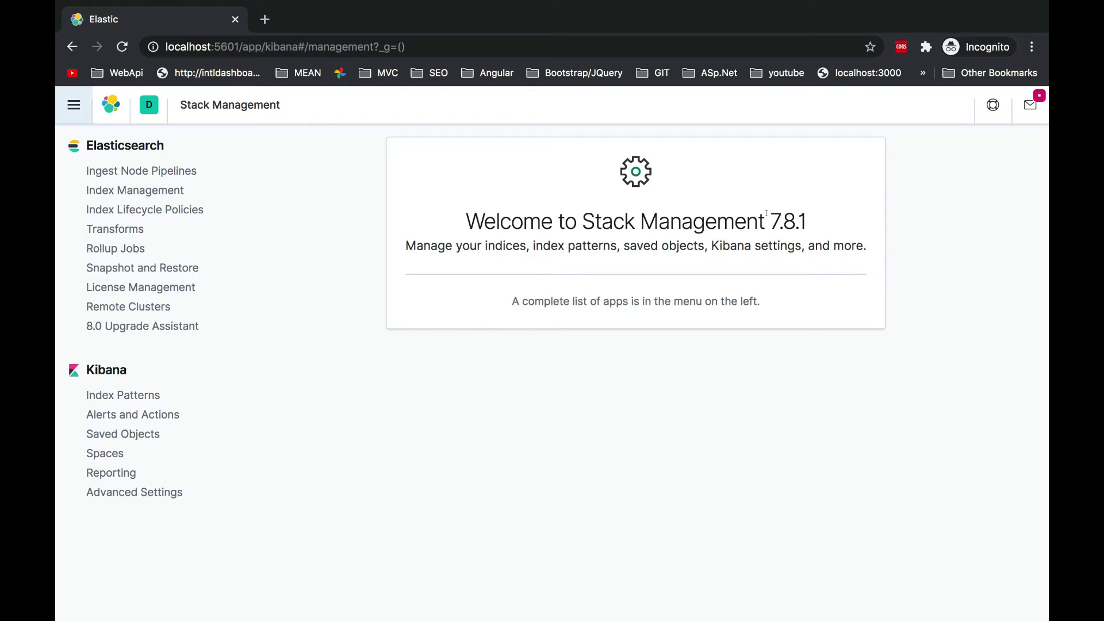
drag(462, 223, 540, 216)
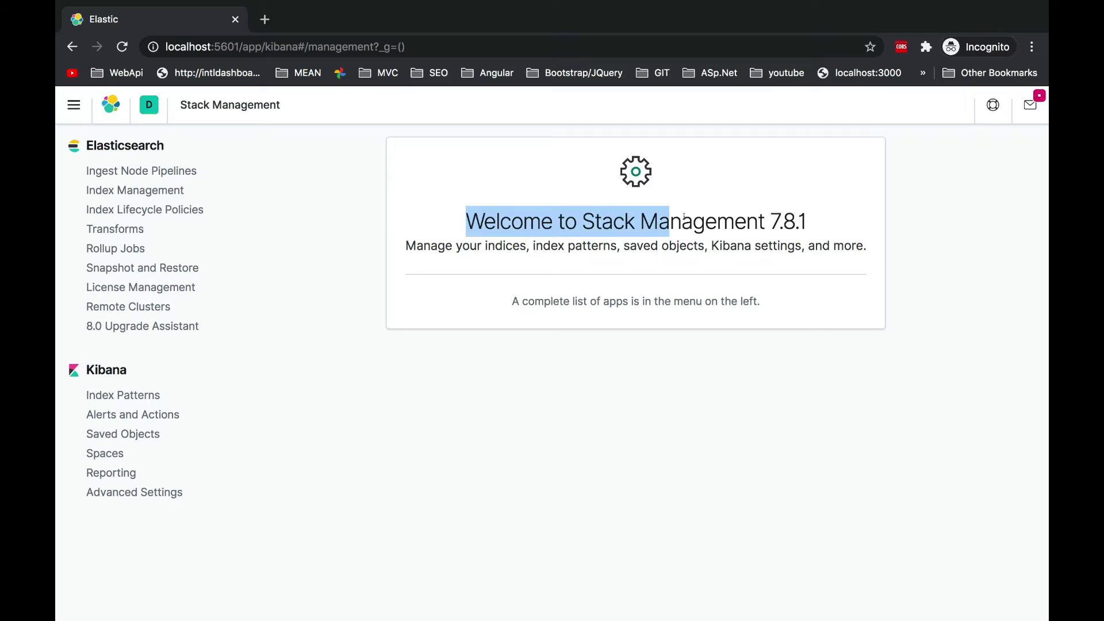
drag(684, 215, 808, 221)
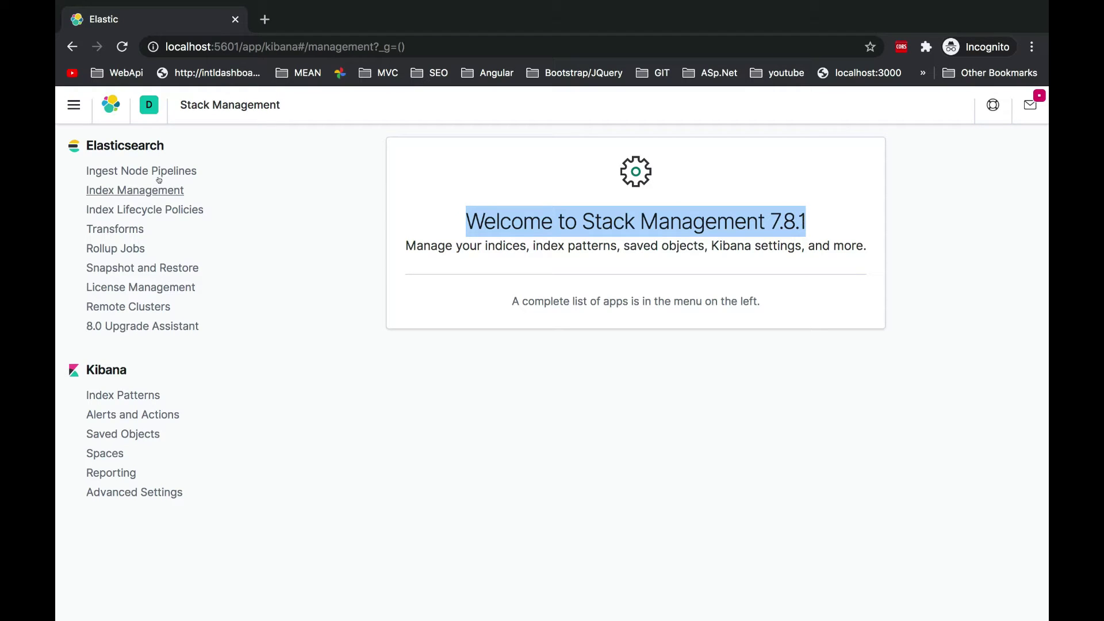
click(74, 104)
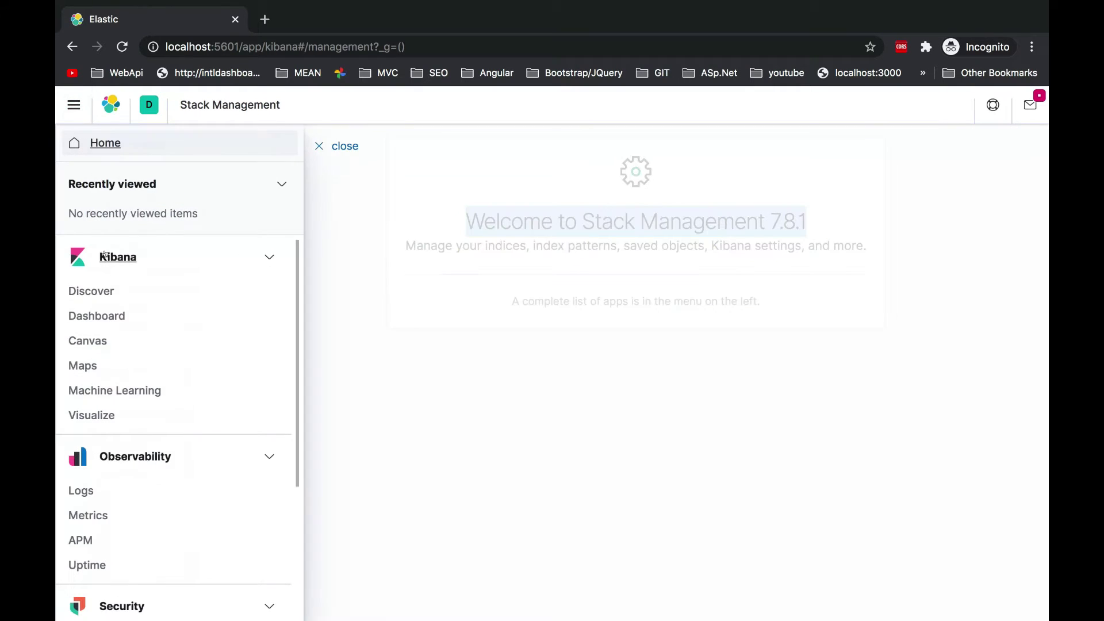
click(106, 143)
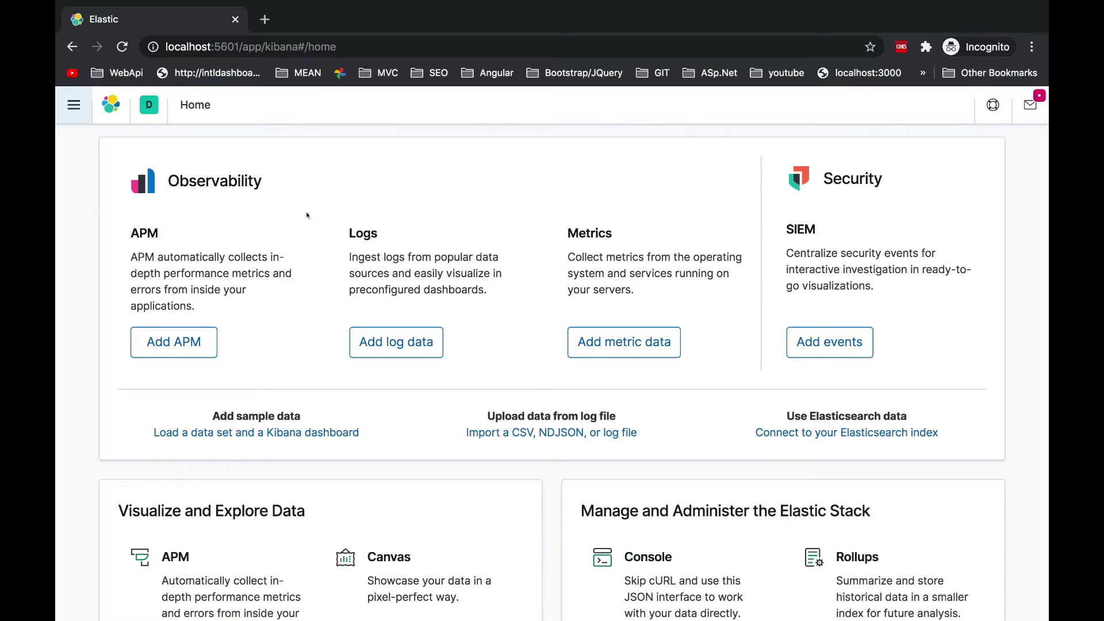
Step: Open the Add APM setup guide and copy its curl, tar and cd commands for apm-server
click(184, 343)
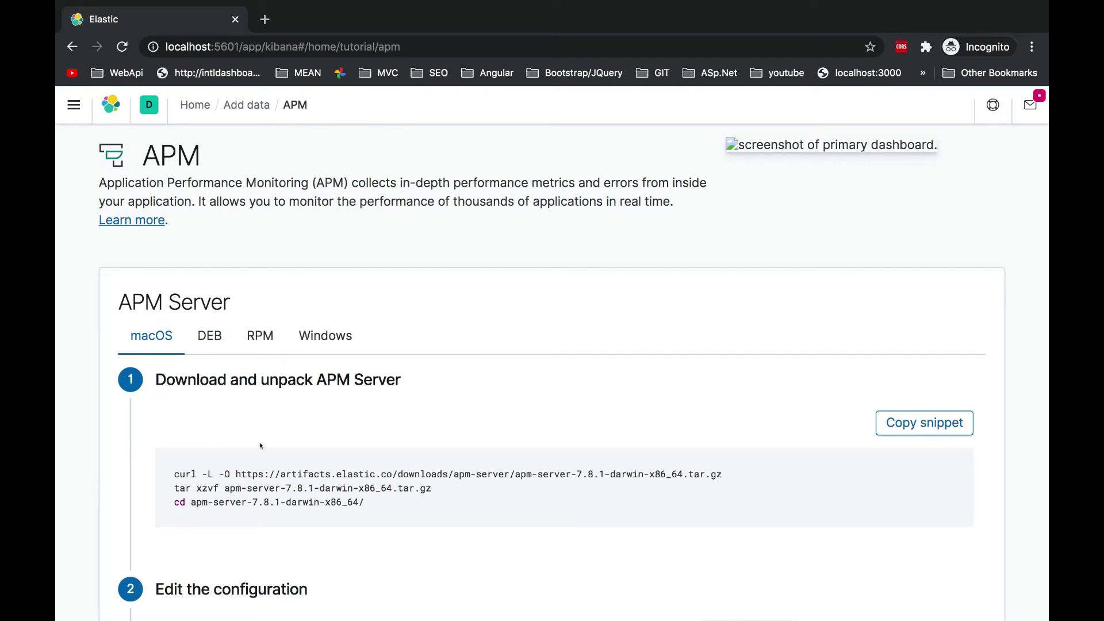
scroll(260, 446, down, 3)
scroll(260, 445, up, 3)
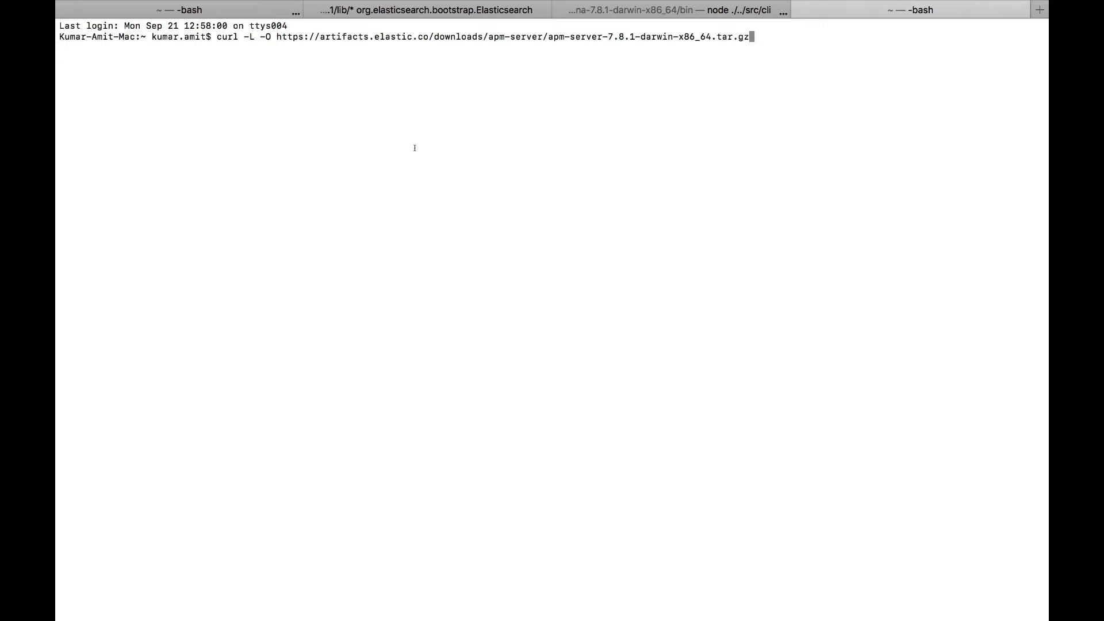
key(super+Tab)
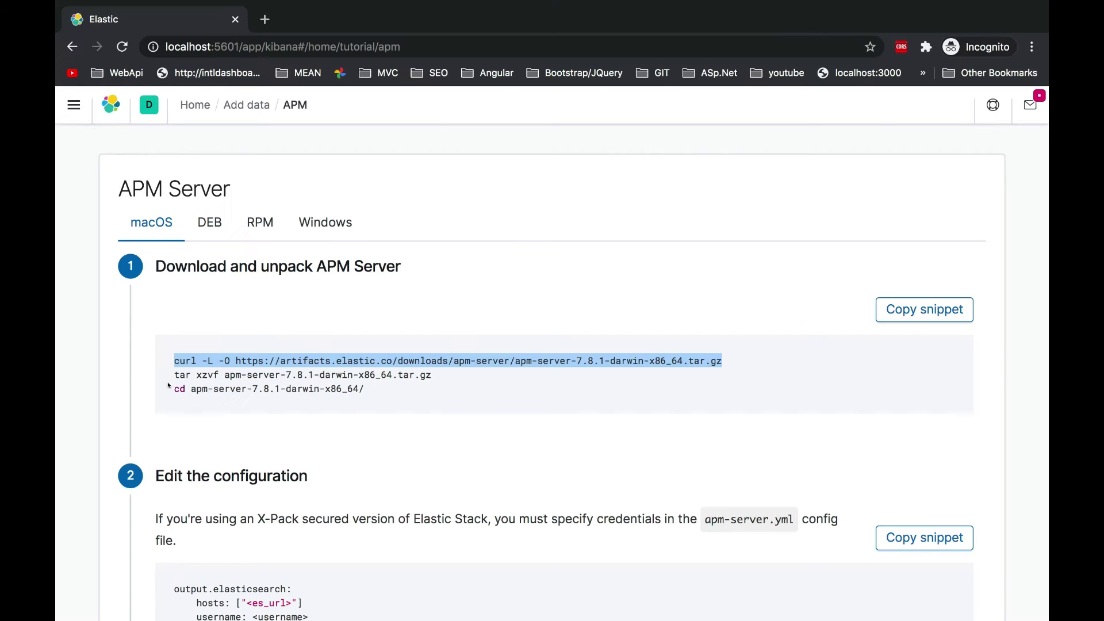
drag(171, 370, 440, 376)
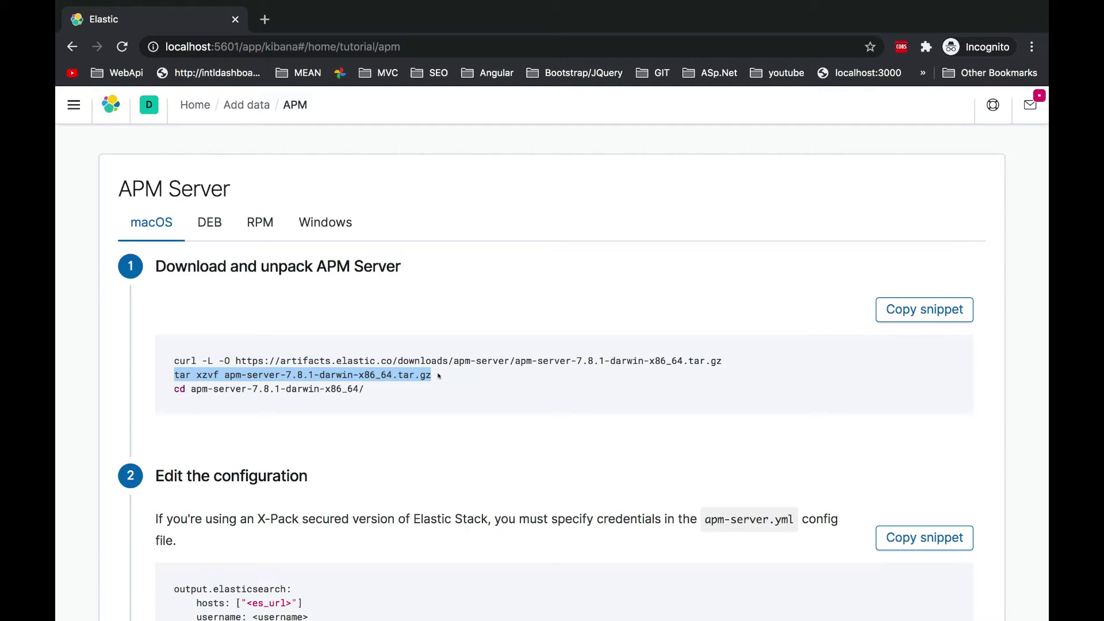
drag(172, 389, 347, 401)
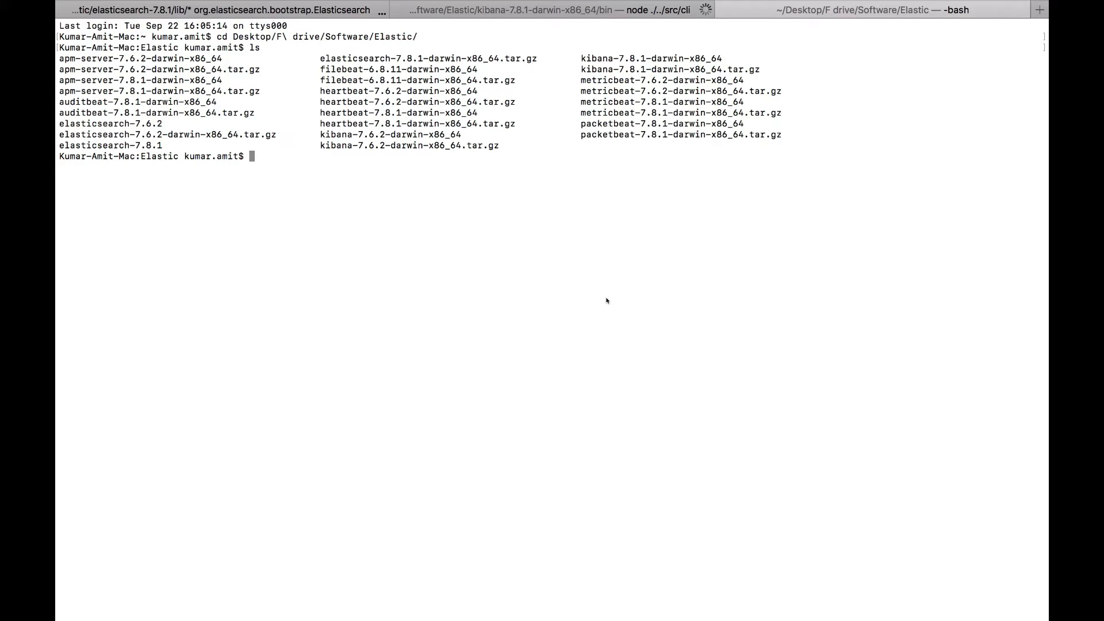
Step: Enter the apm-server-7.8.1-darwin-x86_64 folder and list its contents
text(cd )
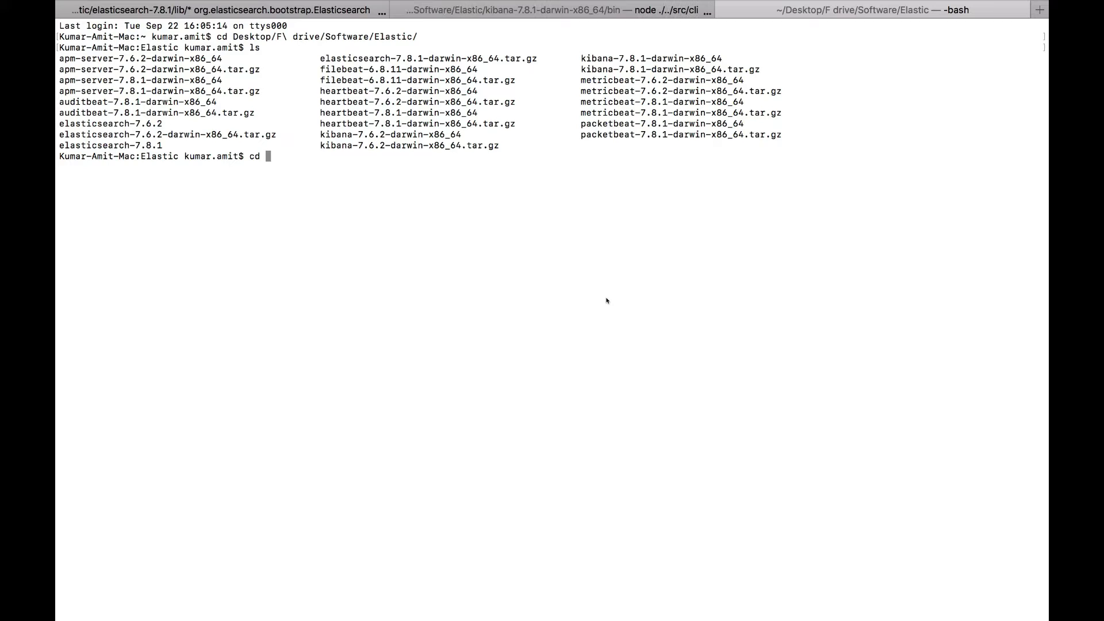
text(apm-server-7.8)
key(Tab)
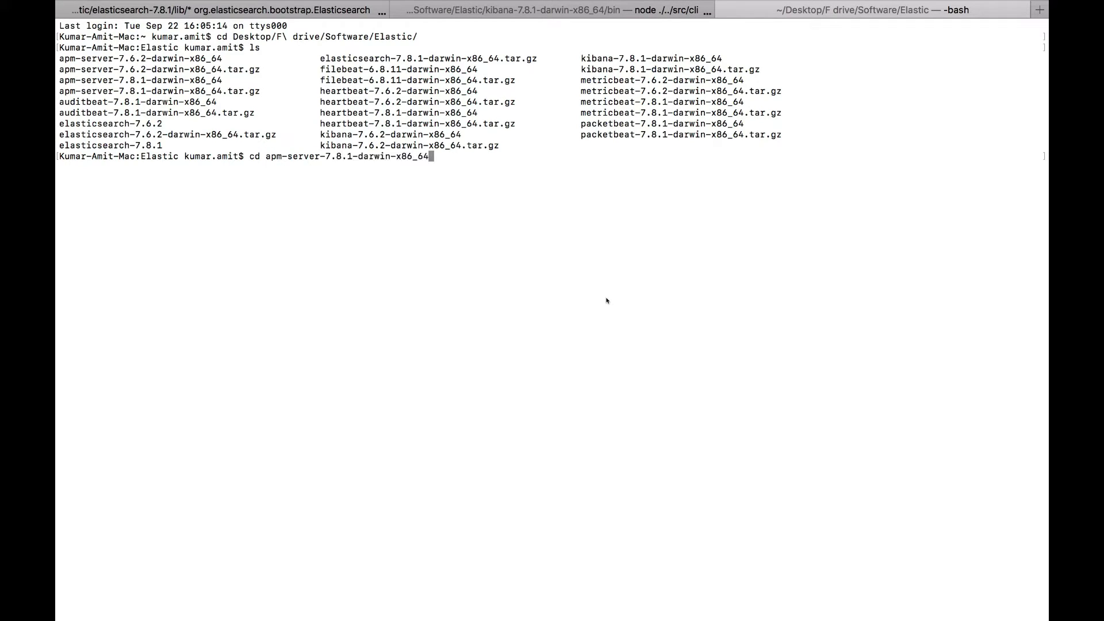
key(Return)
text(ls)
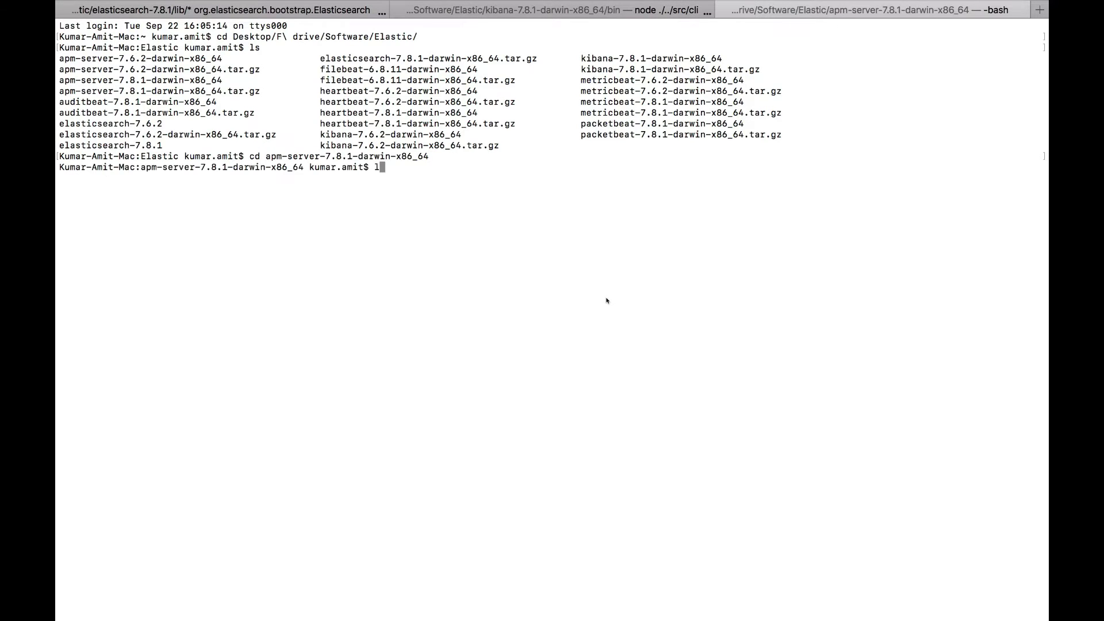
key(Return)
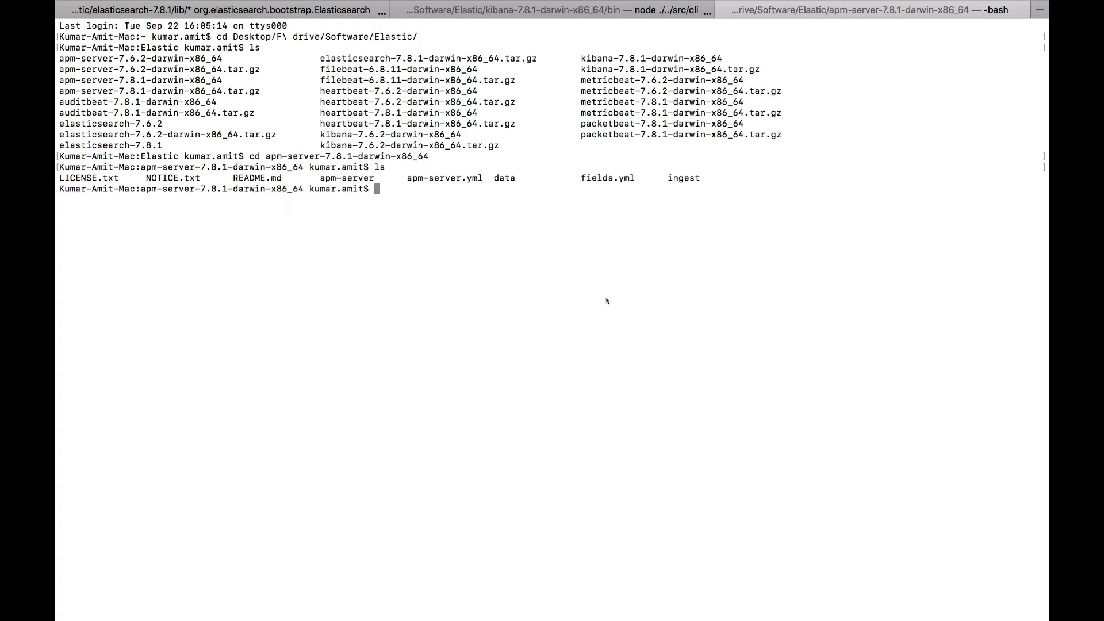
Step: Start APM Server with './apm-server -e' and return to the Kibana guide
text(./apm-server -e)
key(Return)
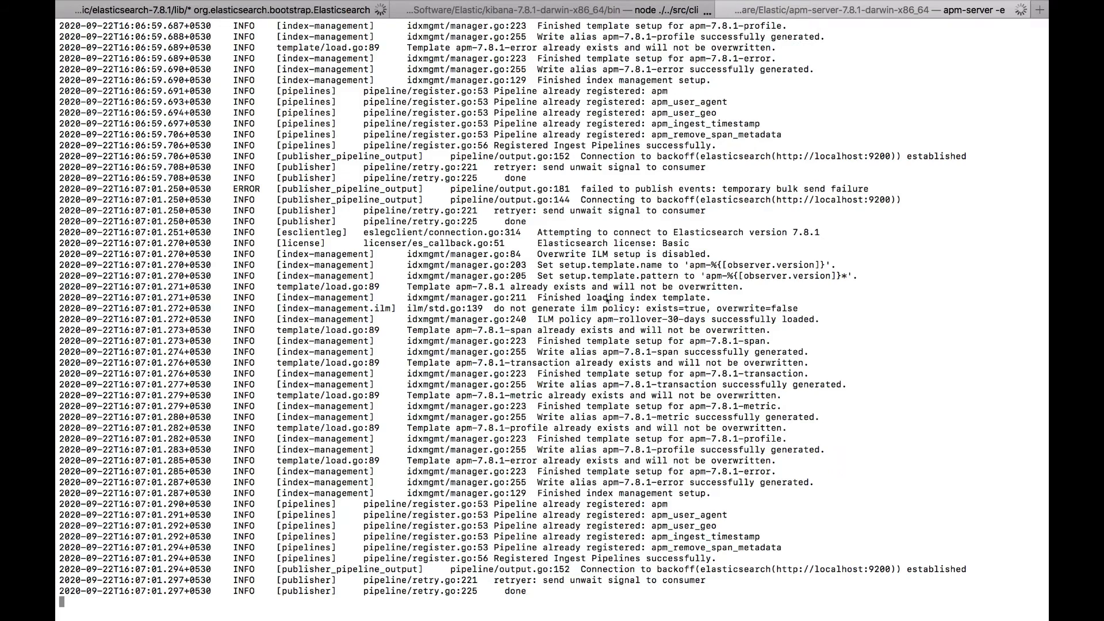
key(ctrl+Right)
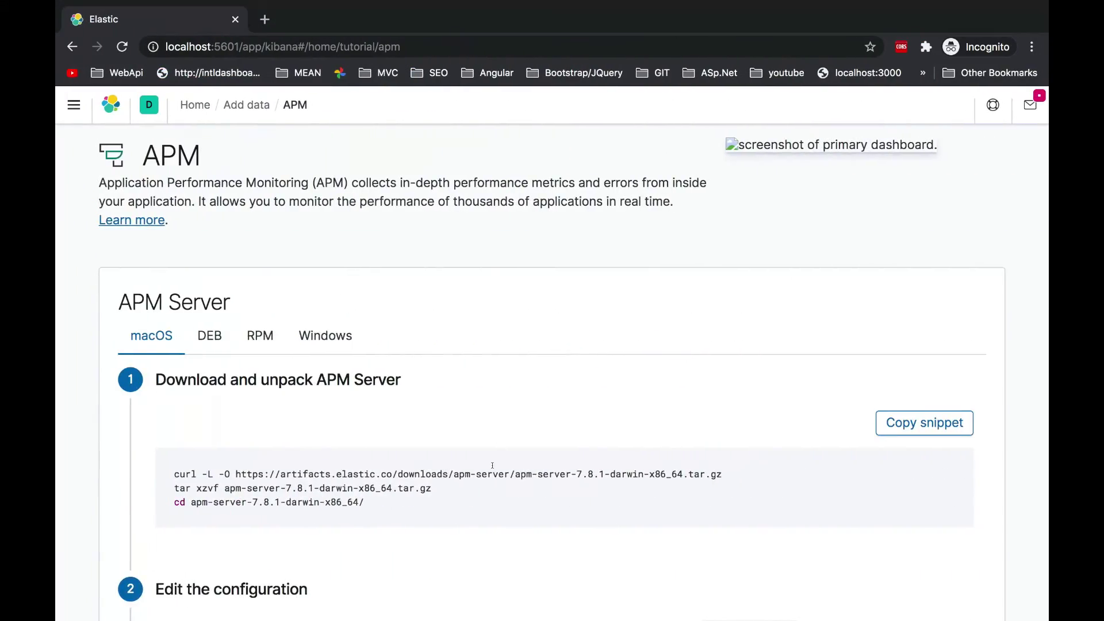
Step: Run Check APM Server status to get 'You have correctly setup APM Server'
scroll(492, 465, down, 4)
drag(172, 254, 372, 299)
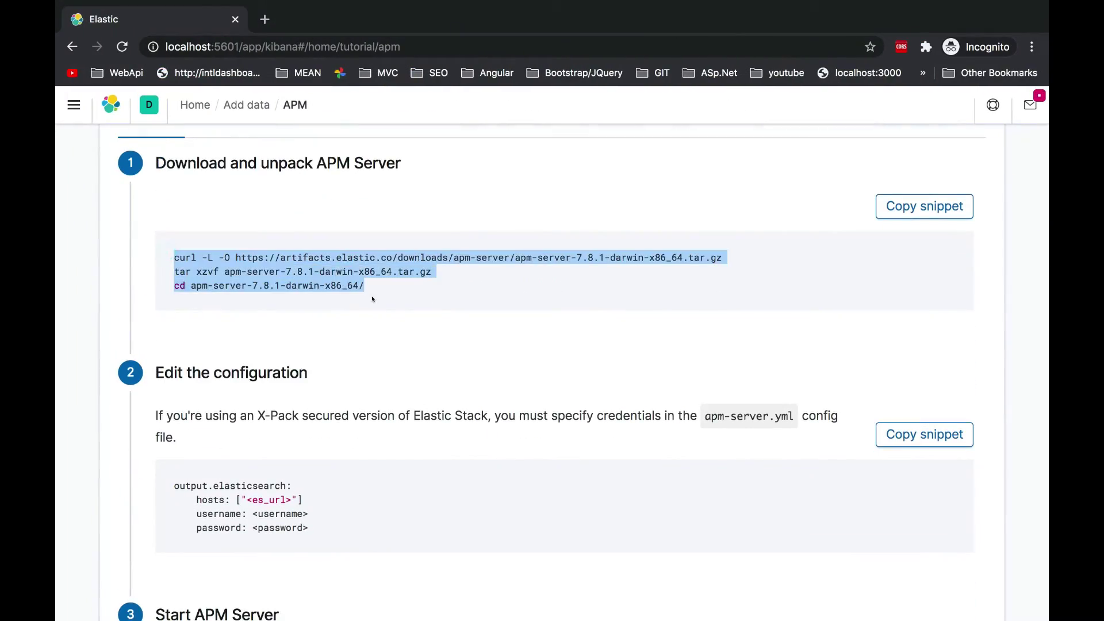
scroll(372, 299, down, 2)
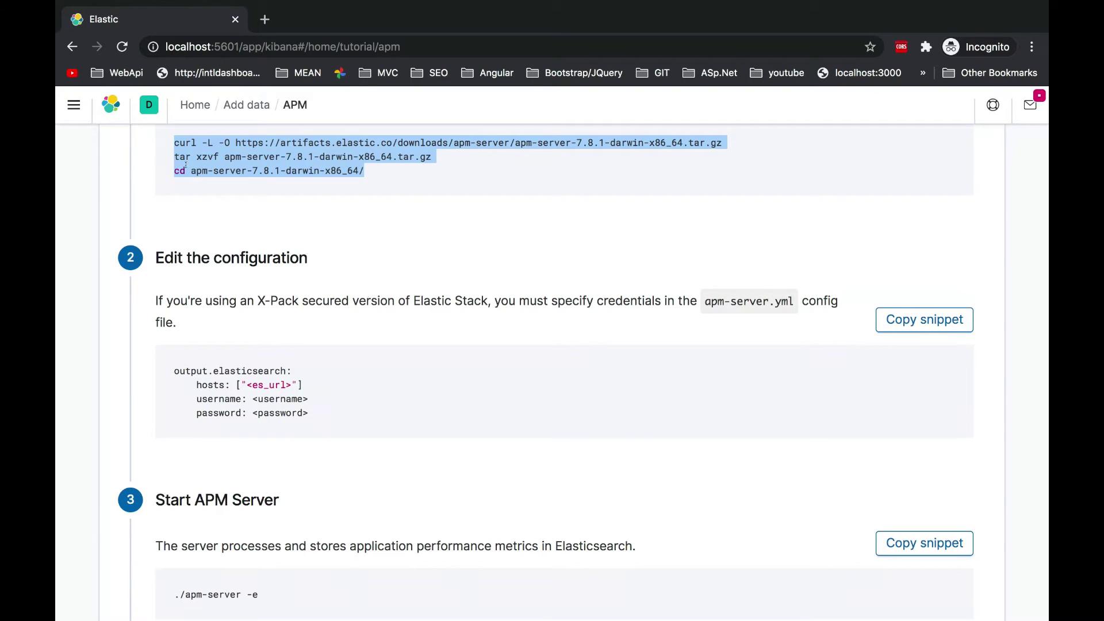
scroll(203, 193, down, 3)
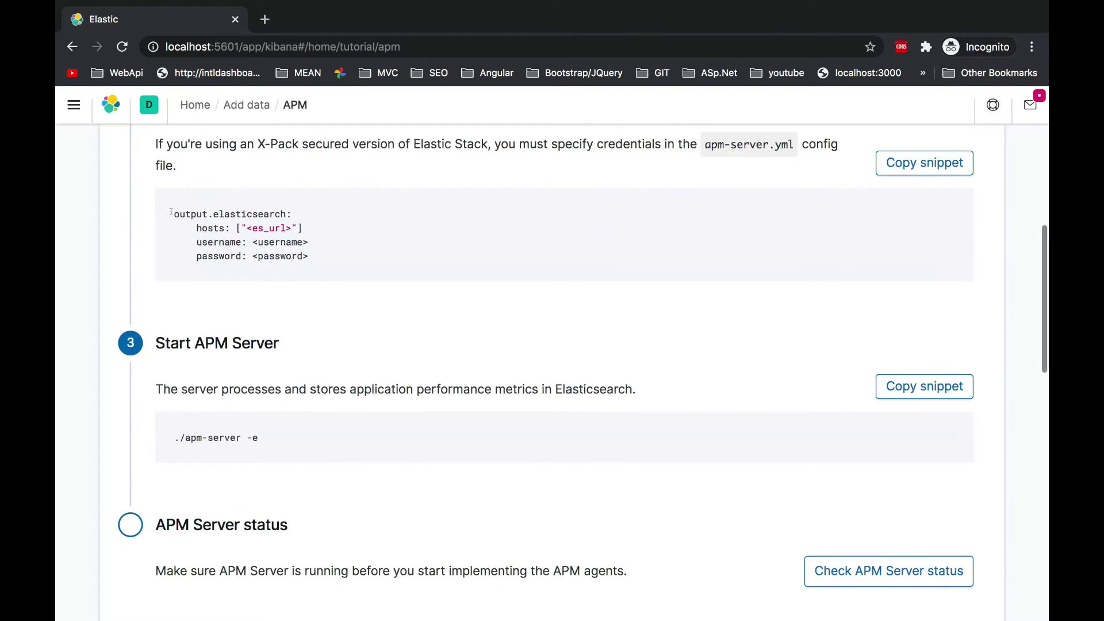
drag(169, 213, 330, 259)
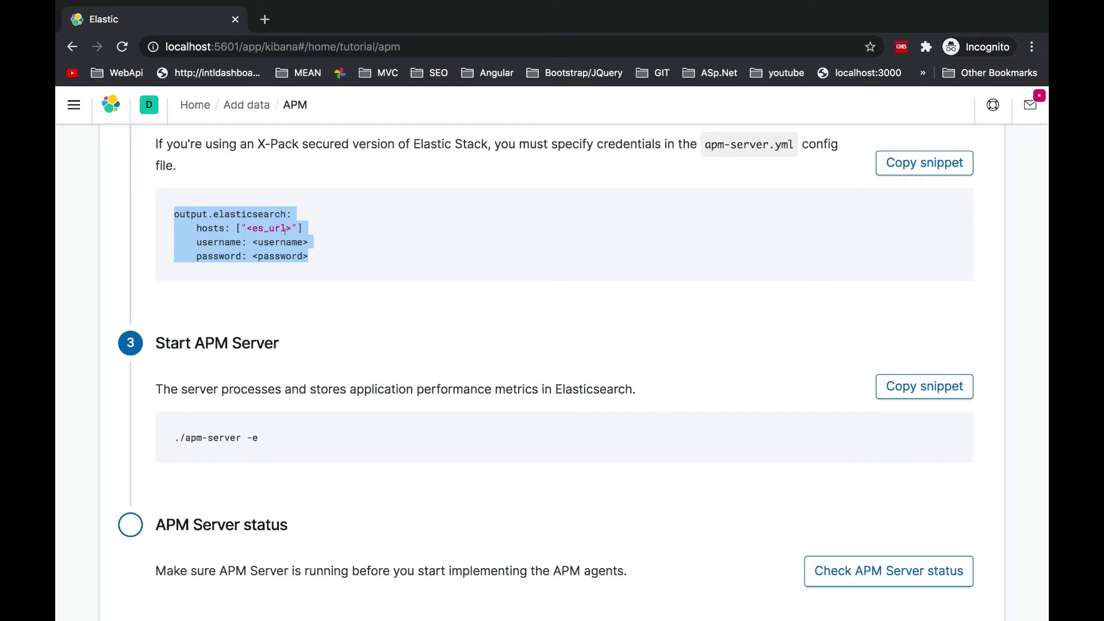
scroll(284, 230, down, 2)
drag(169, 370, 306, 370)
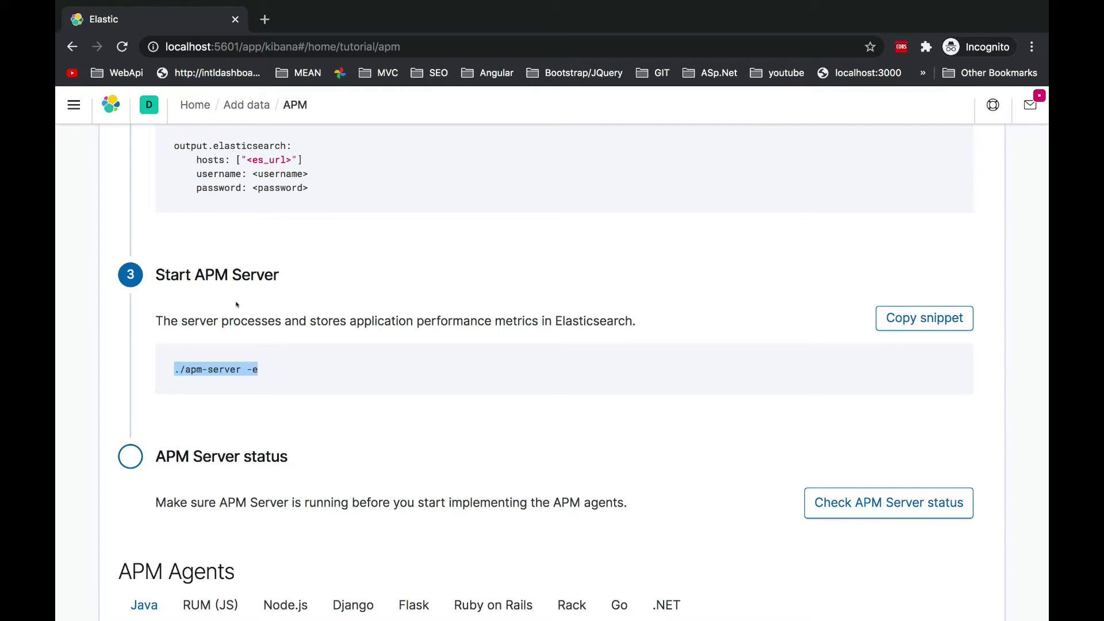
scroll(236, 305, down, 3)
drag(154, 352, 315, 356)
scroll(316, 356, down, 3)
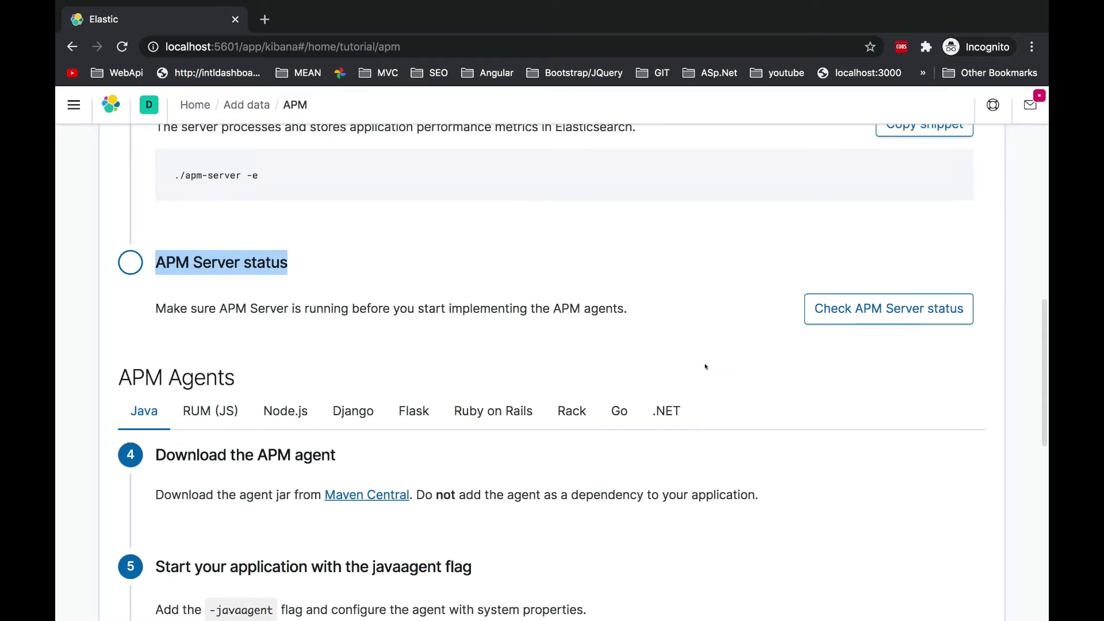
click(895, 310)
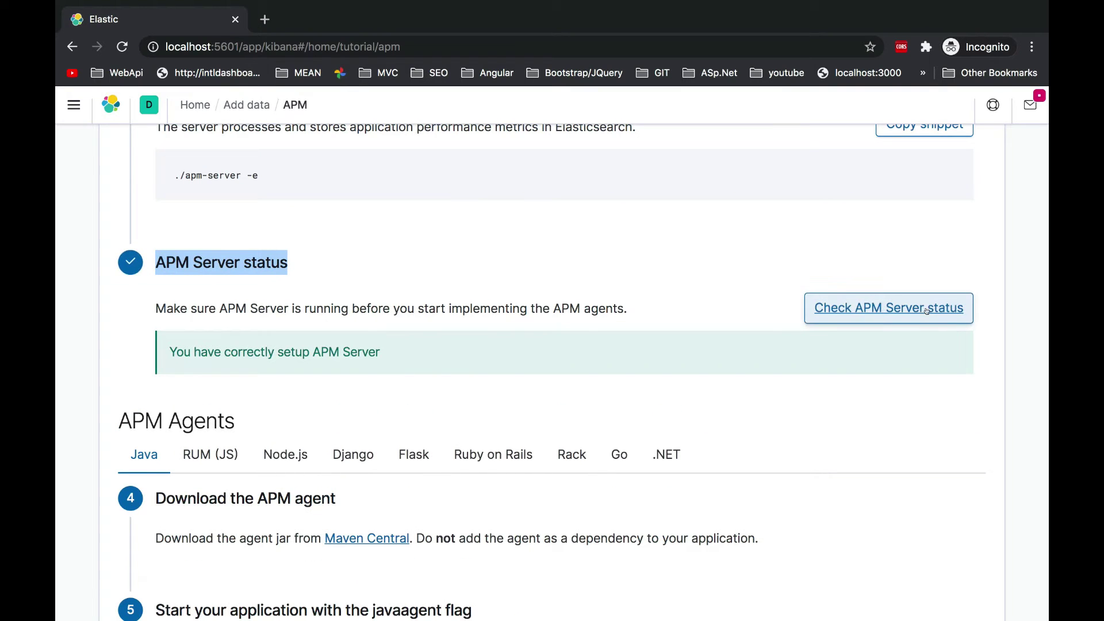
click(422, 351)
scroll(421, 350, up, 10)
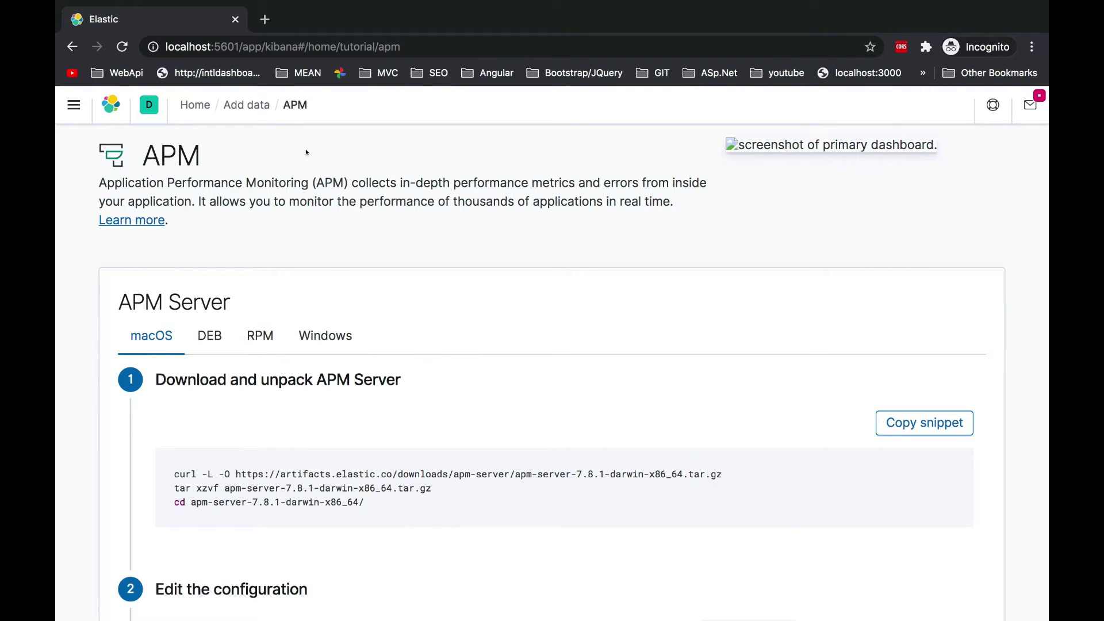
Step: Open the APM app, note 'No services found', and switch to app.js in VS Code
click(73, 105)
scroll(116, 412, down, 4)
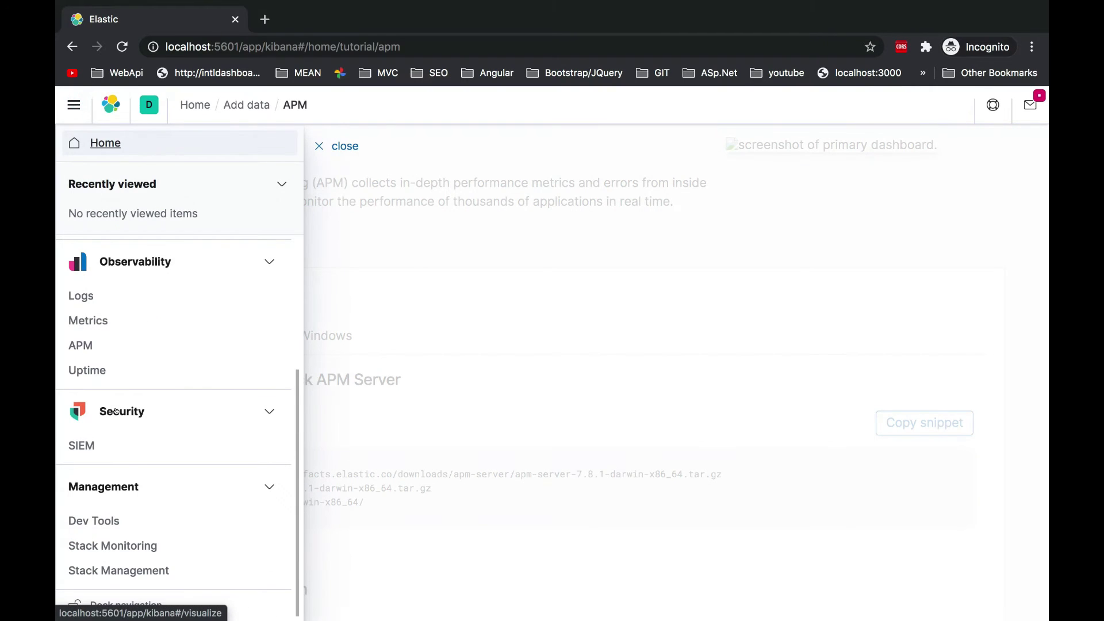
click(84, 345)
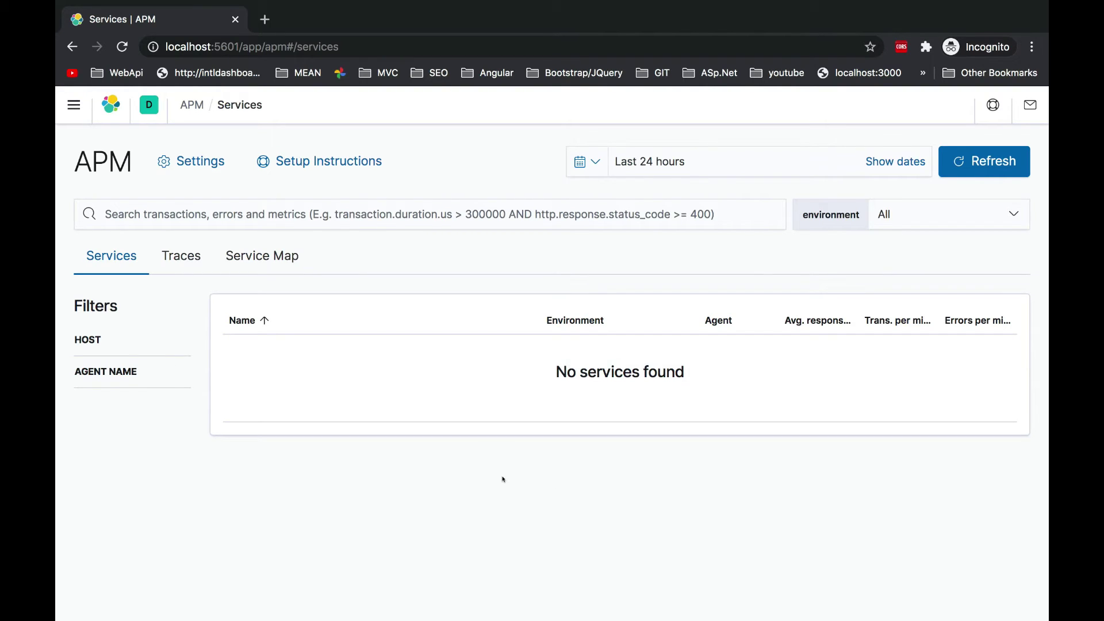
drag(547, 375, 692, 368)
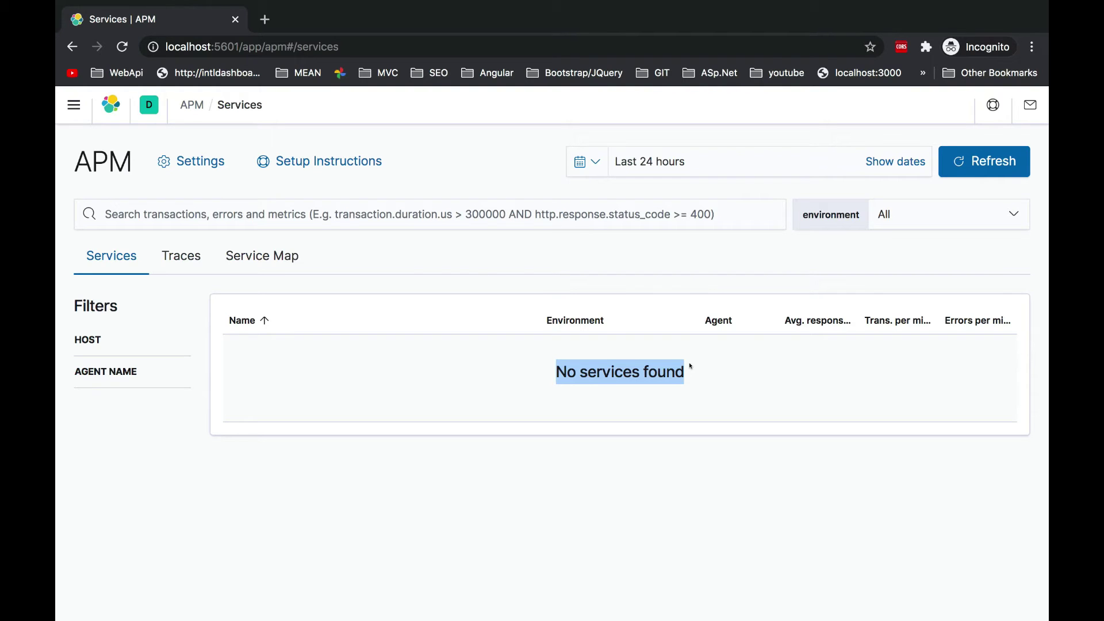
key(super+Tab)
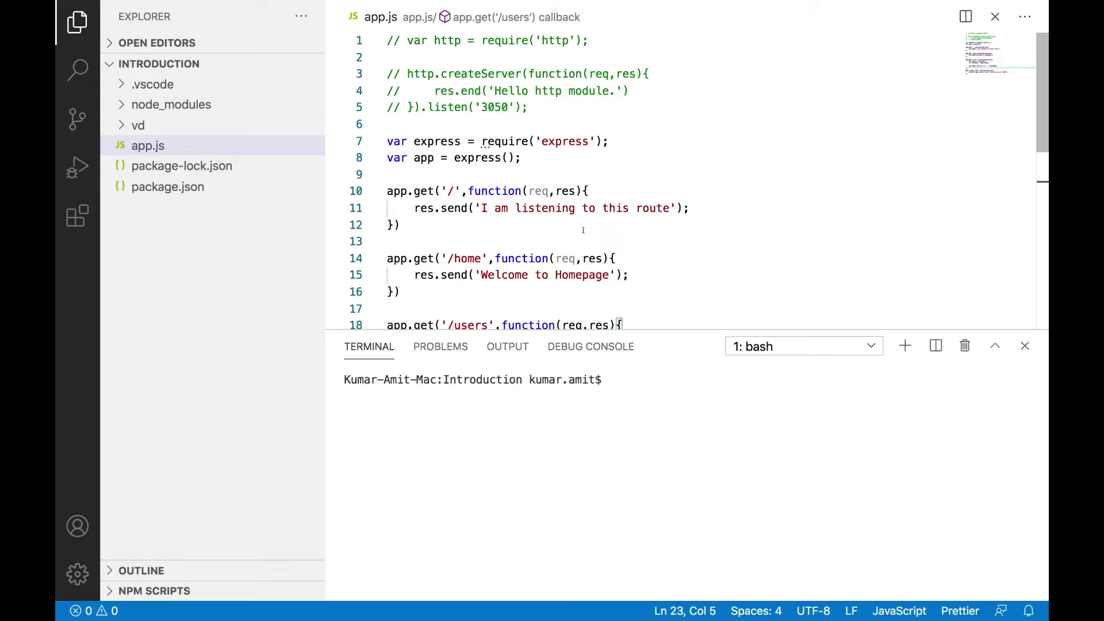
Step: Review app.js's route handlers and the root route's response text
scroll(581, 253, down, 2)
scroll(580, 251, down, 2)
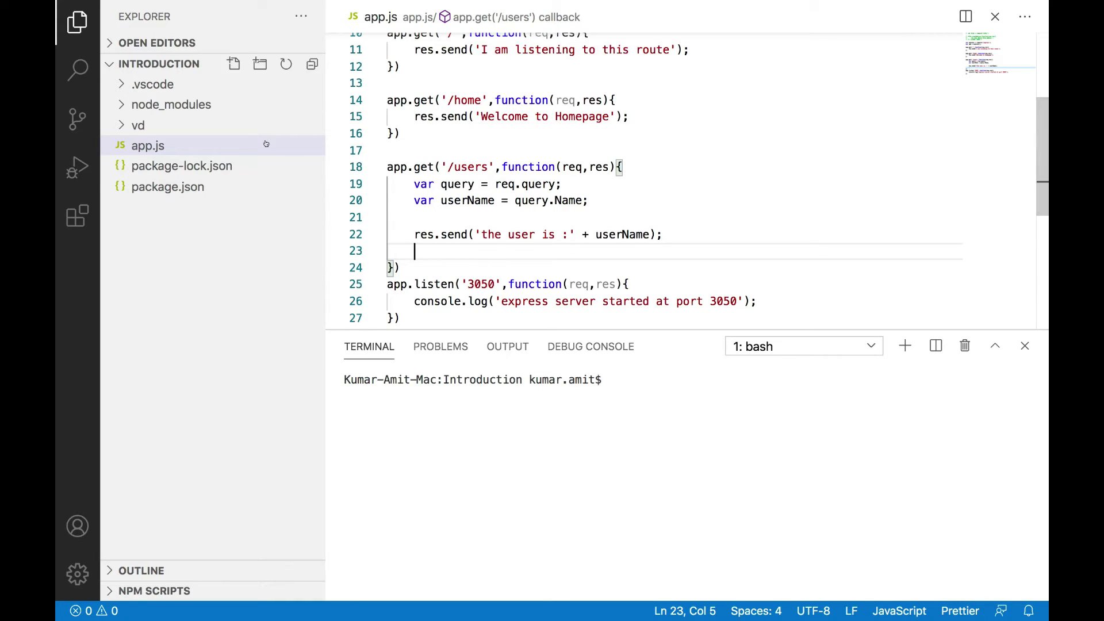
scroll(472, 251, down, 3)
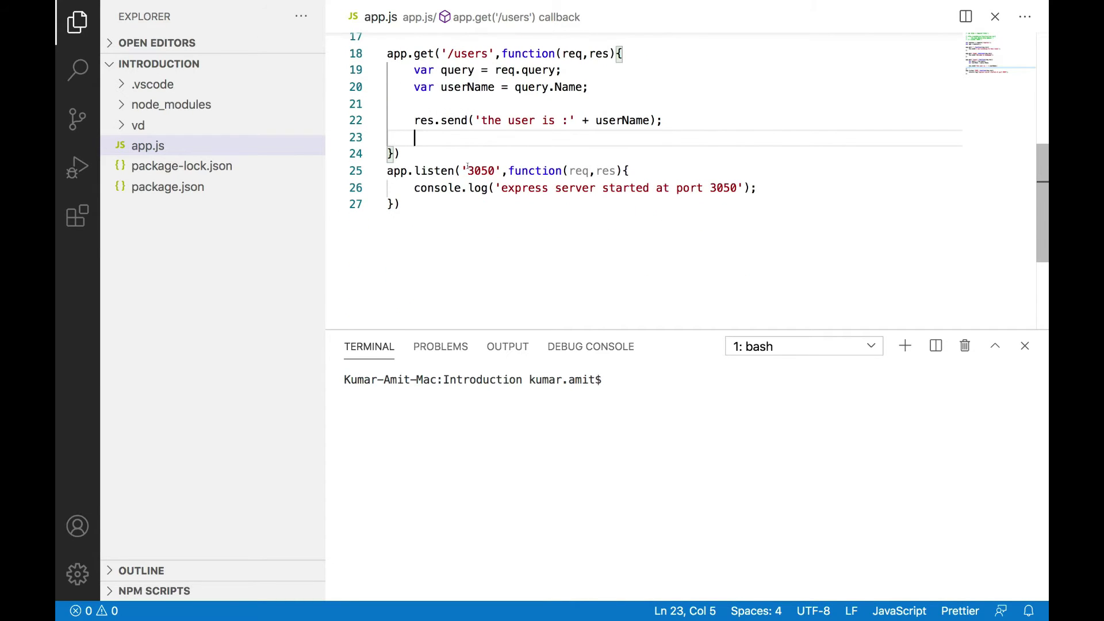
scroll(453, 155, up, 3)
drag(428, 264, 419, 120)
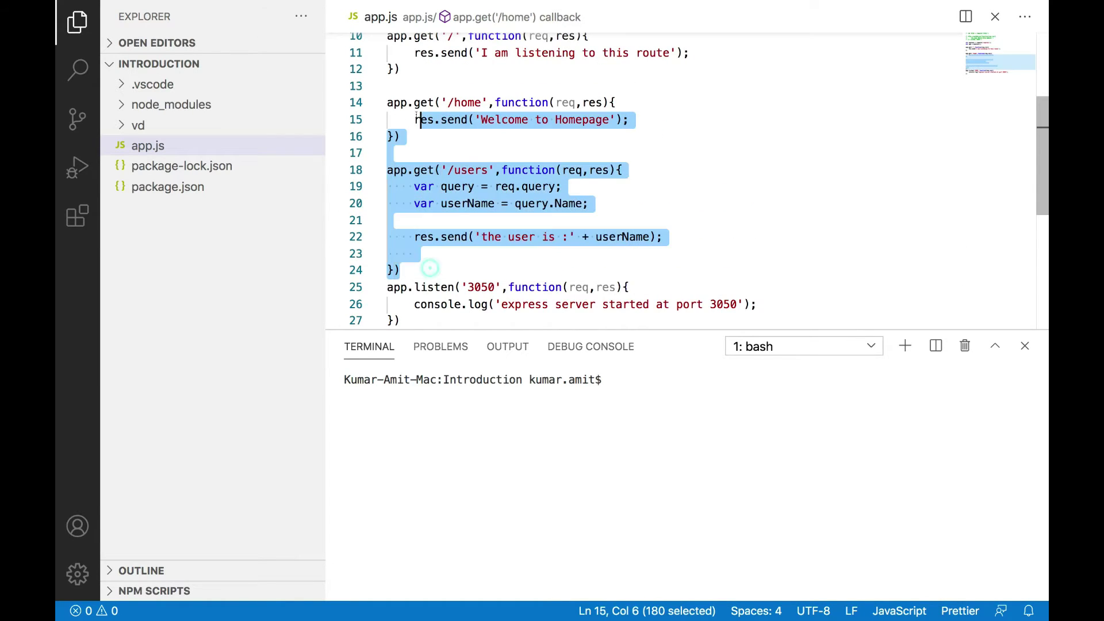
scroll(419, 133, up, 3)
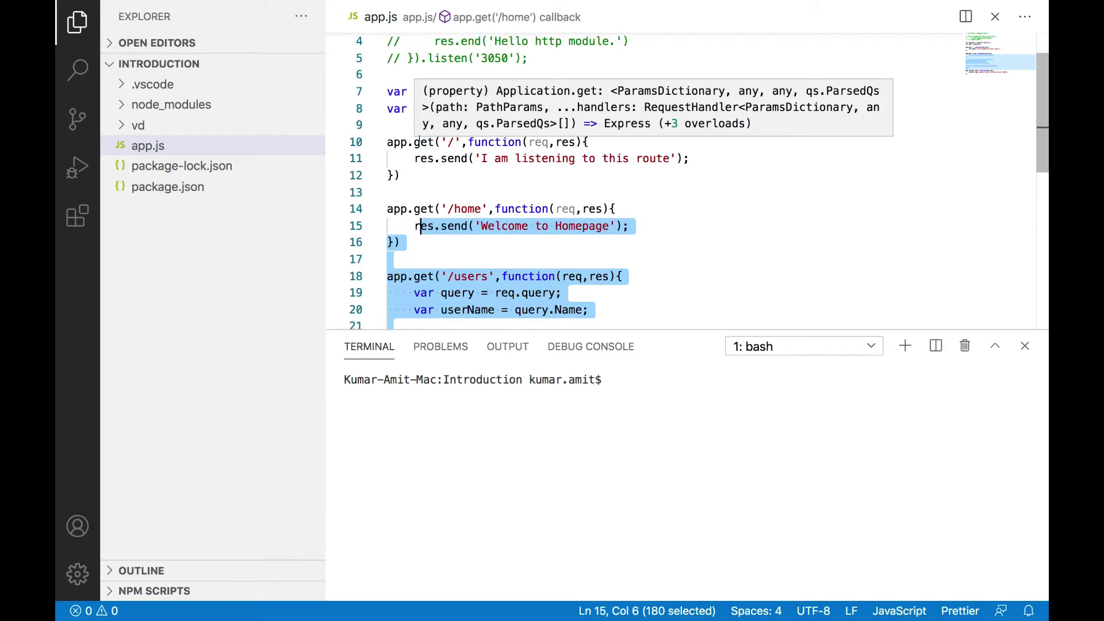
click(450, 235)
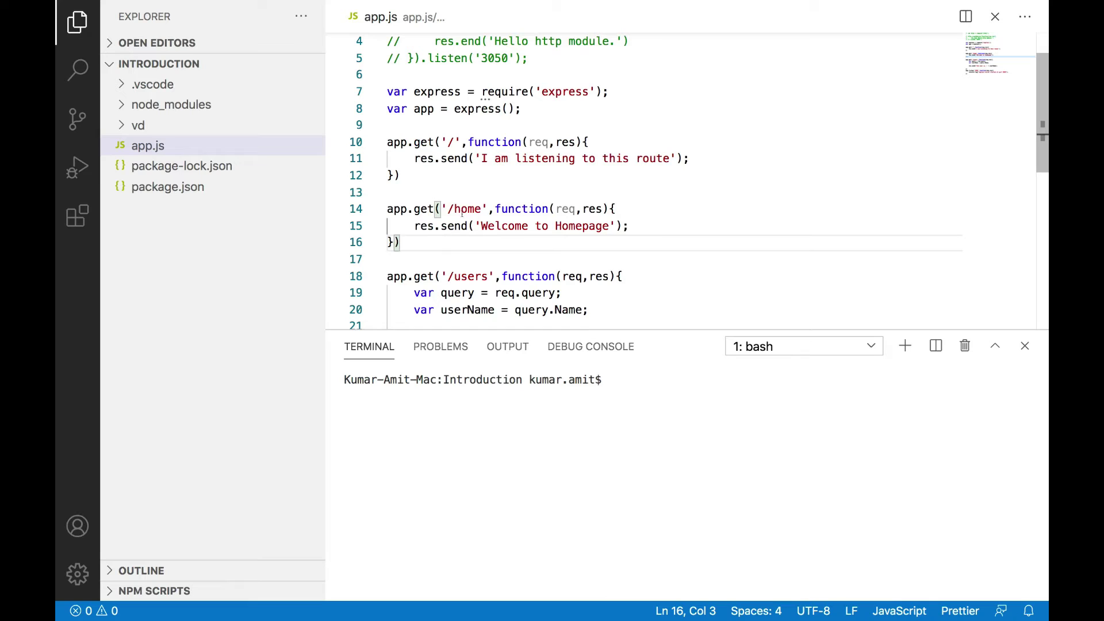
drag(479, 158, 651, 158)
scroll(493, 222, down, 2)
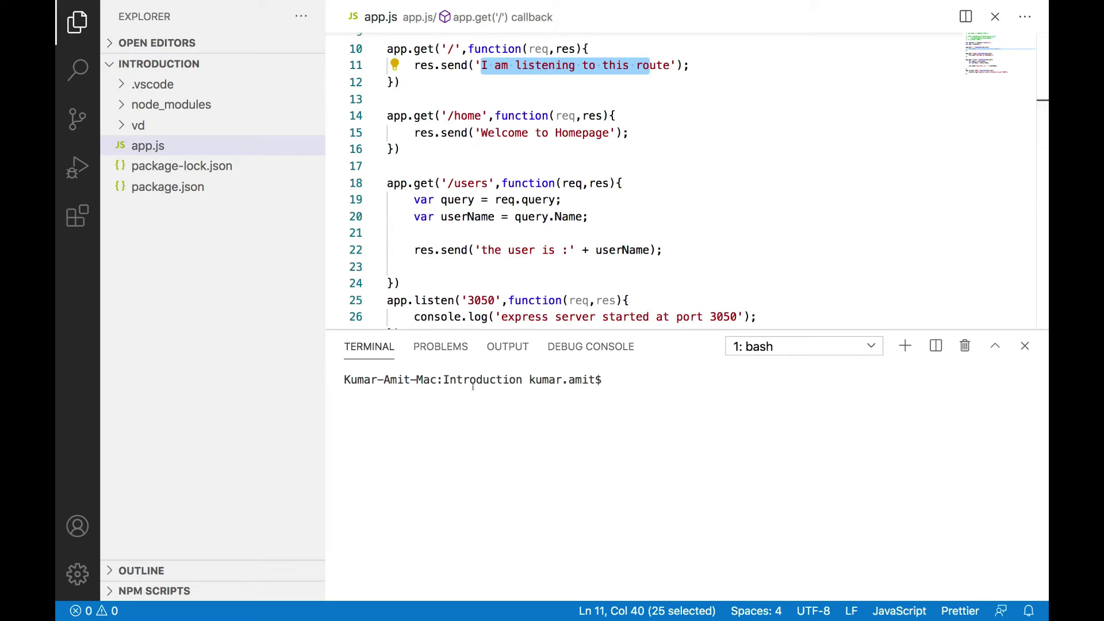
Step: Run 'node app.js', check the app on localhost:3050, then place the caret at line 5's end
click(649, 403)
text(node)
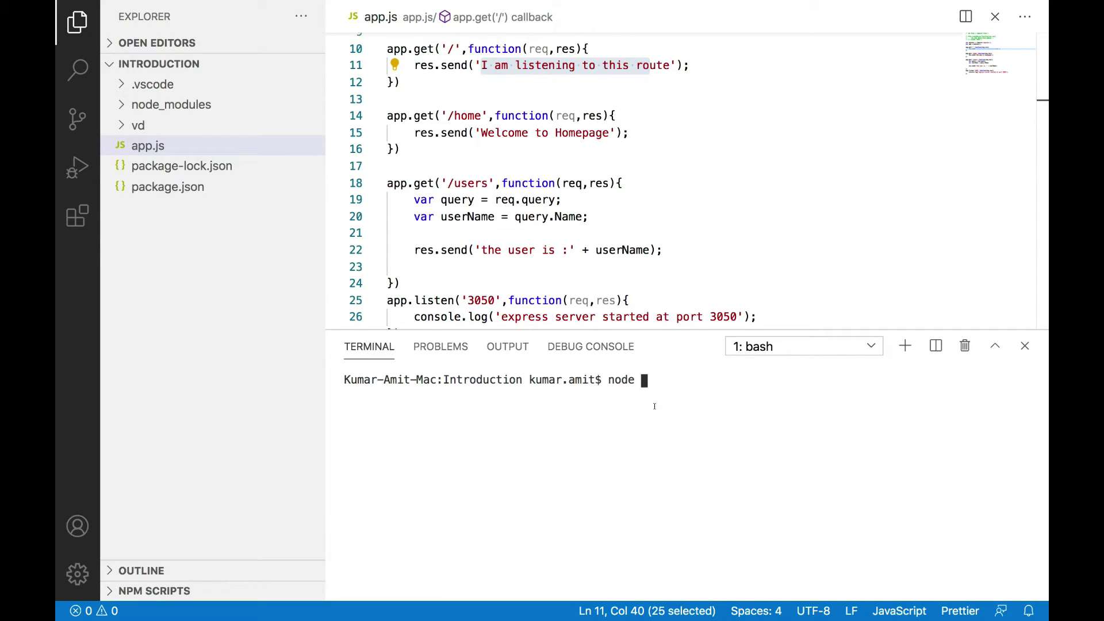
text(app.js)
key(Return)
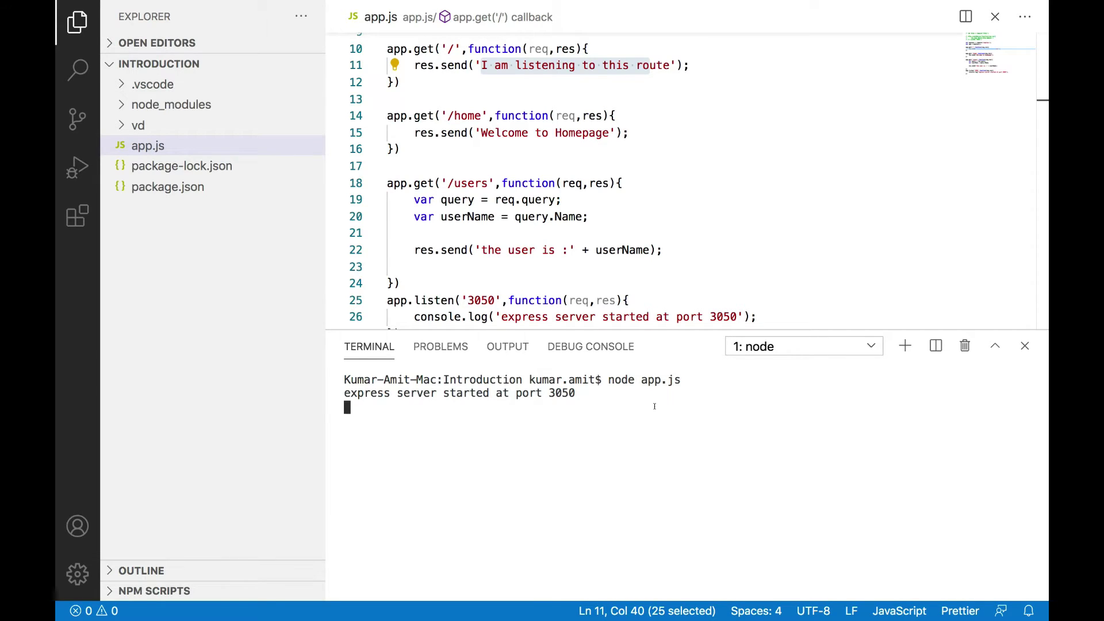
key(super+Tab)
text(loca)
key(Down)
key(Down)
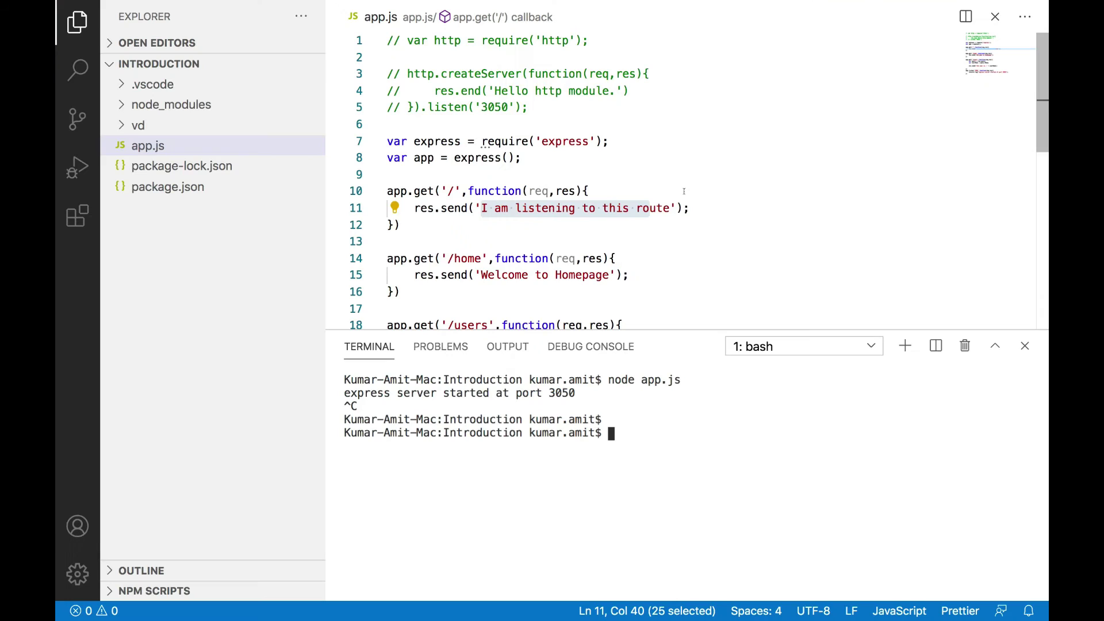
click(684, 191)
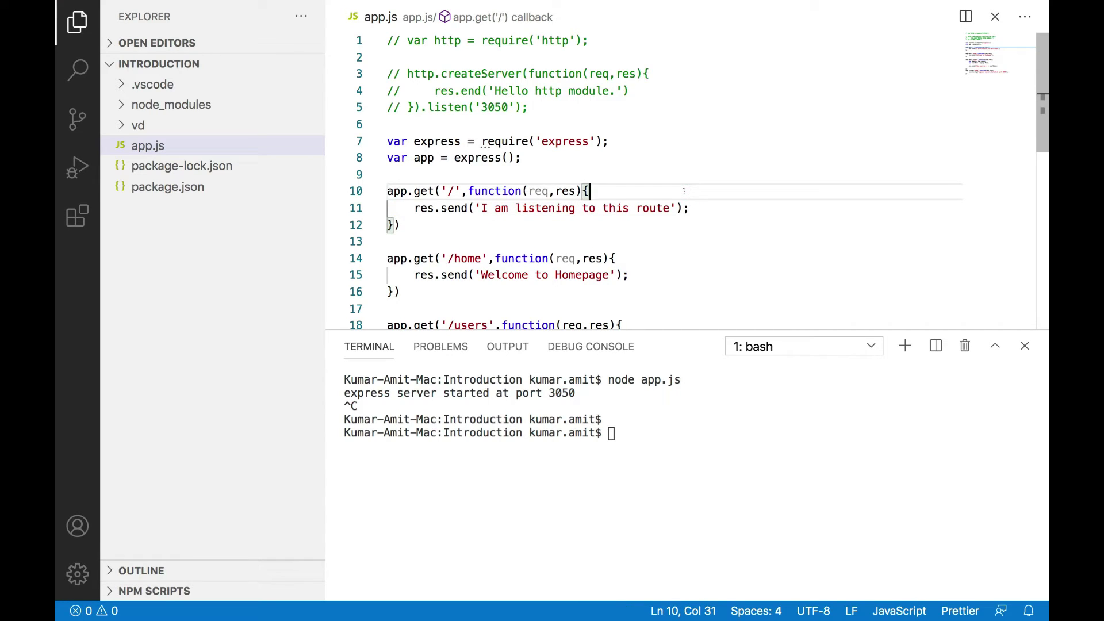
click(639, 99)
Step: Add a blank line after line 5 and paste 'npm install elastic-apm-node --save' at the prompt, unrun
key(Return)
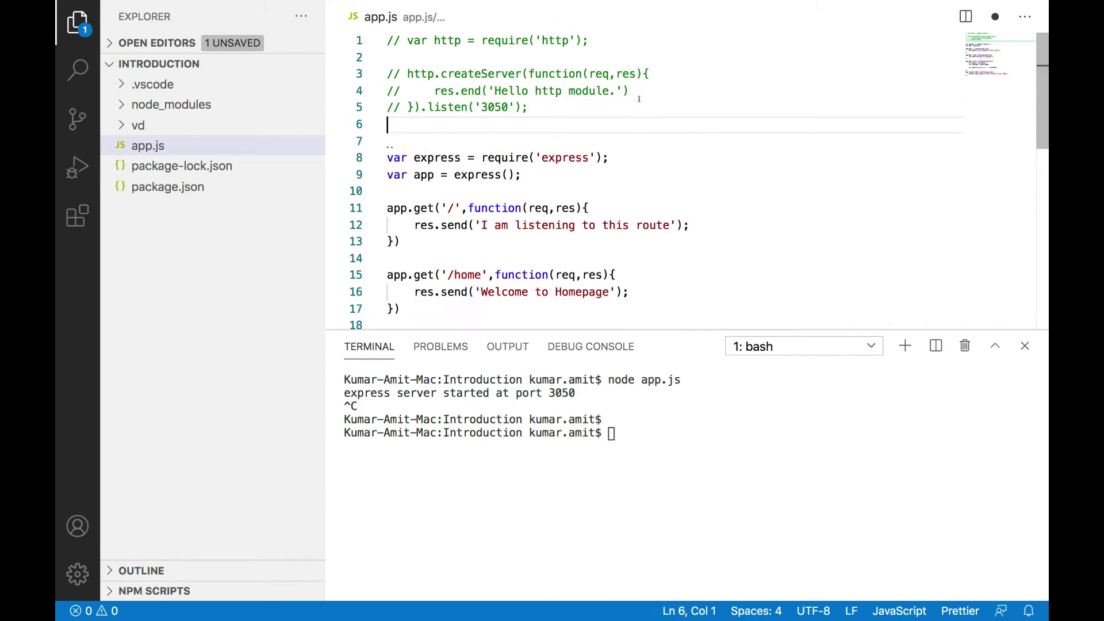
click(706, 427)
text(npm install elastic-apm-node --save)
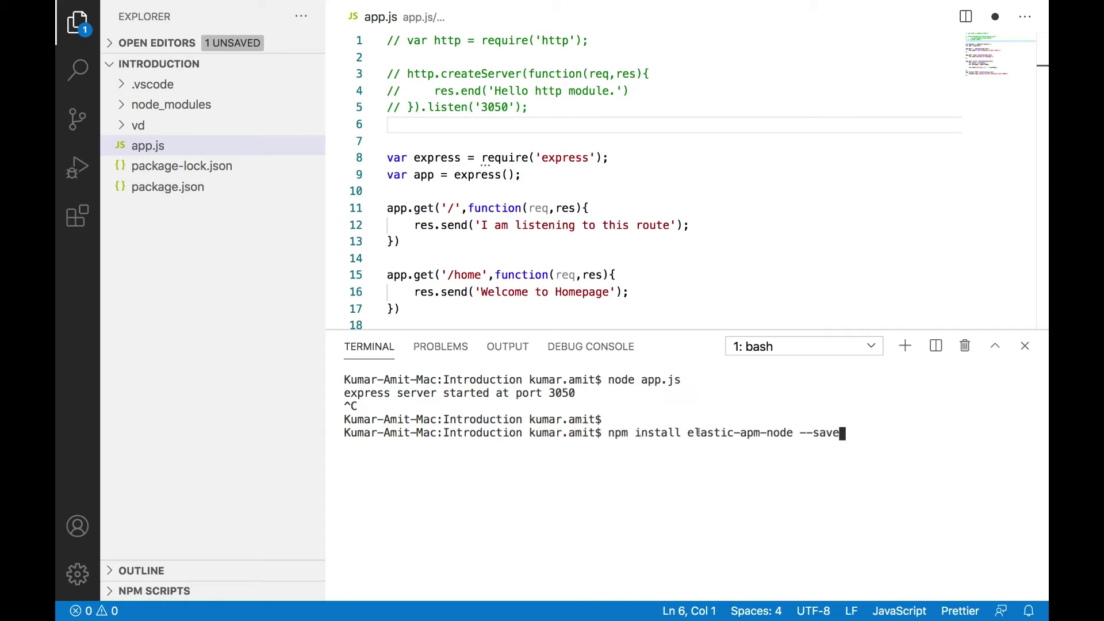
drag(686, 432, 786, 432)
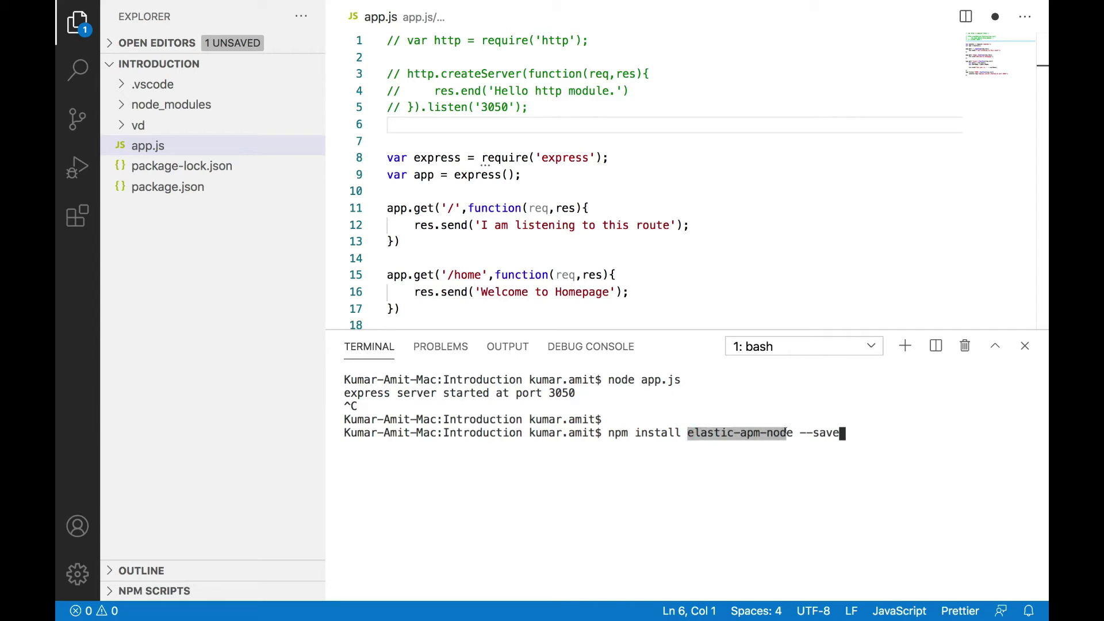
click(812, 443)
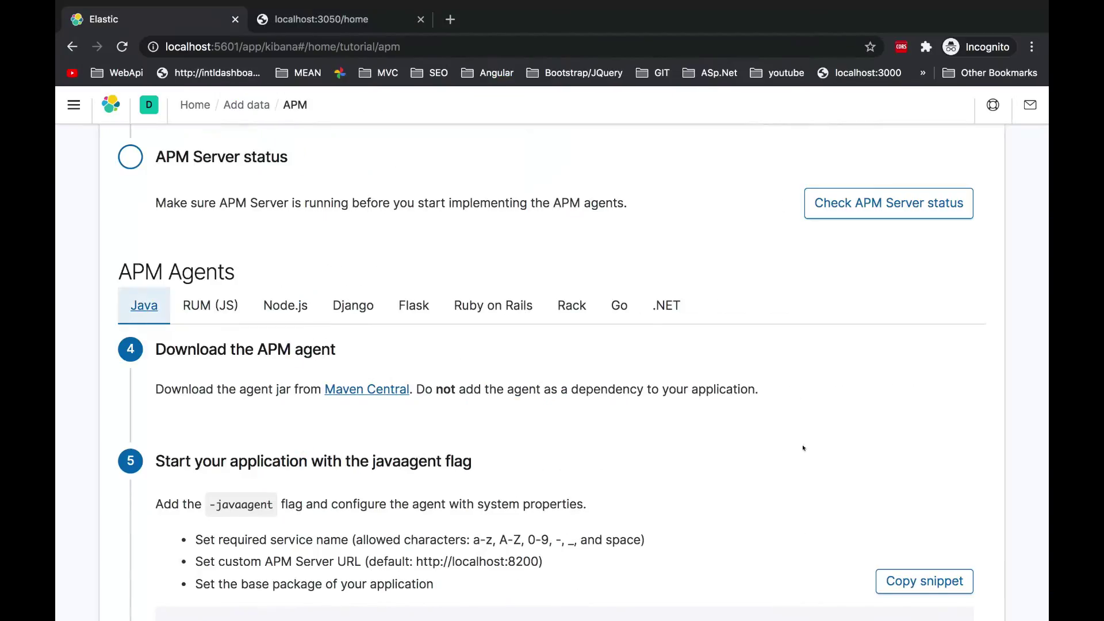
Step: Run Check APM Server status again to confirm the server is set up
scroll(541, 283, up, 5)
scroll(542, 283, up, 10)
scroll(540, 284, down, 9)
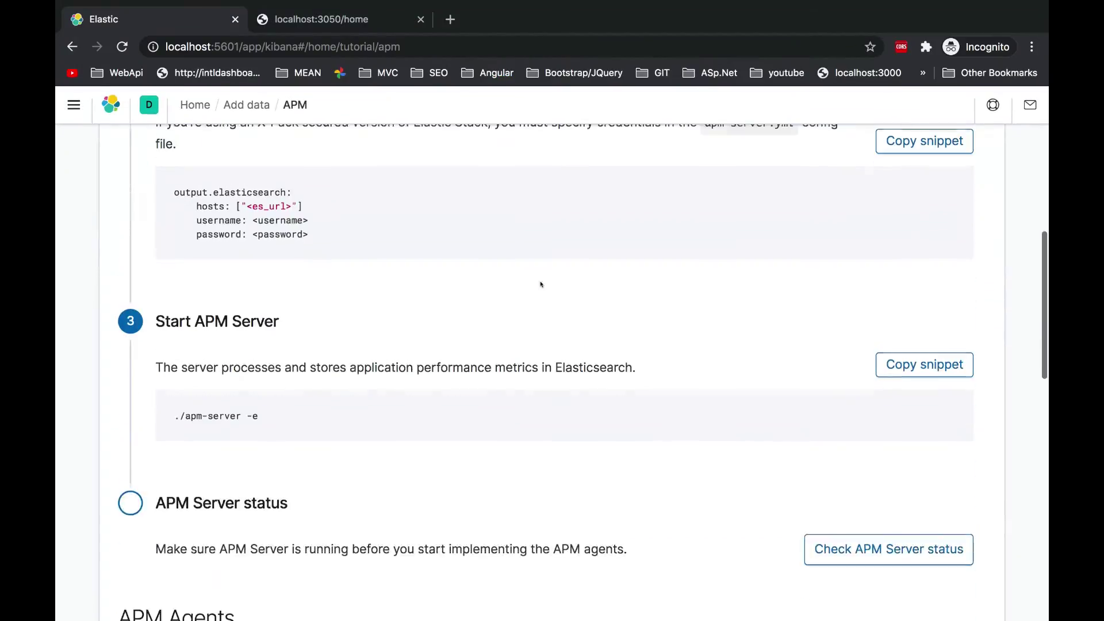
drag(174, 411, 258, 415)
scroll(409, 412, down, 3)
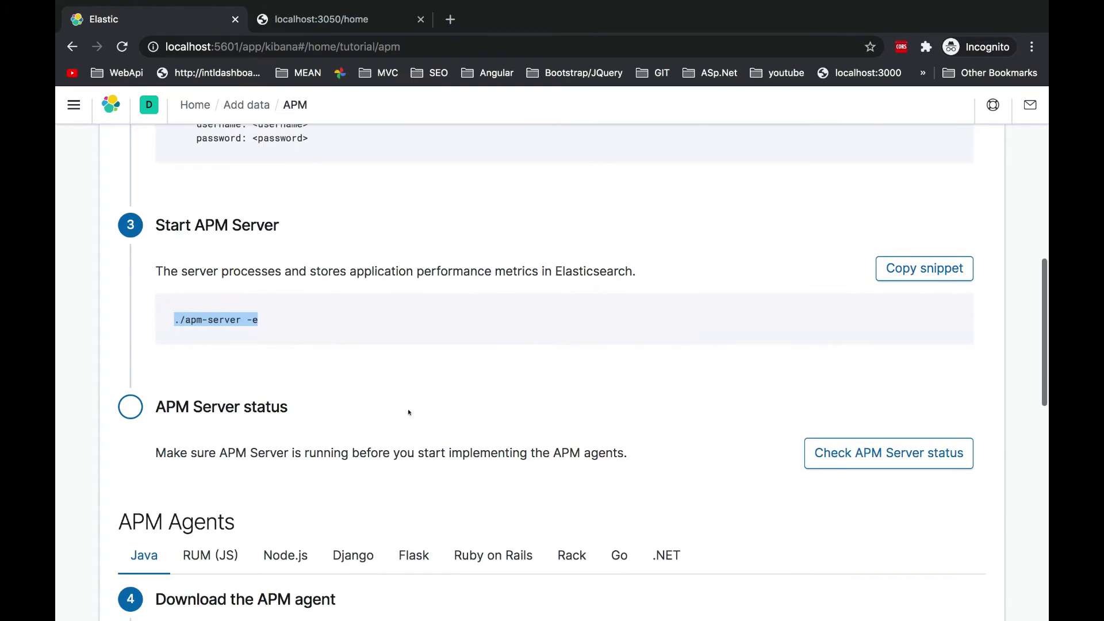
click(841, 454)
Step: Go to the APM Agents Node.js instructions and select the npm install command
scroll(481, 387, down, 4)
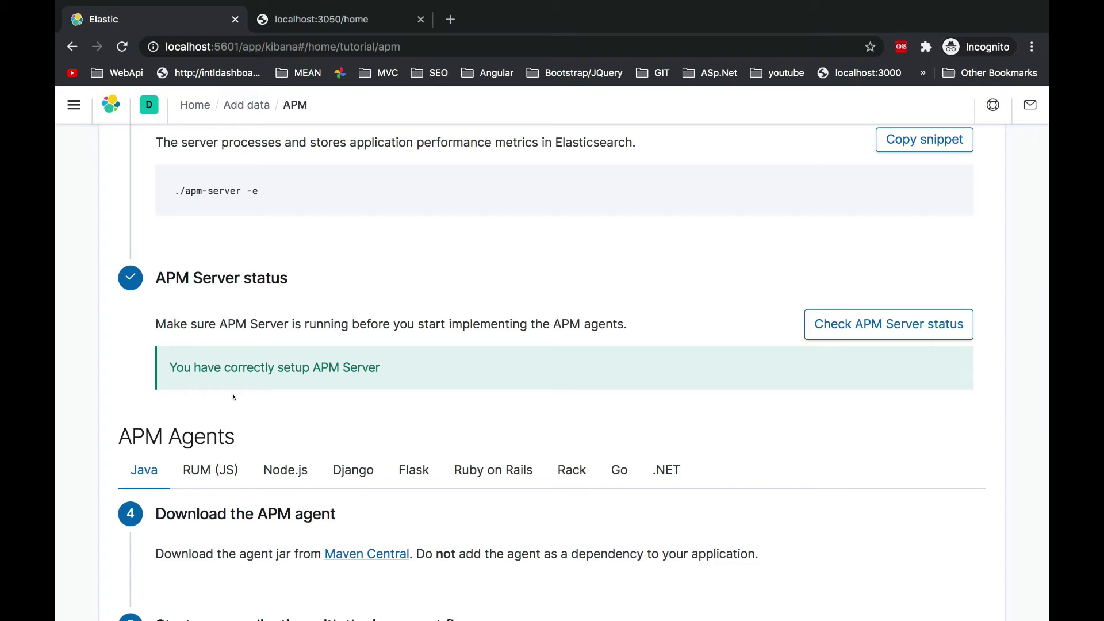
scroll(234, 397, down, 4)
scroll(272, 444, down, 3)
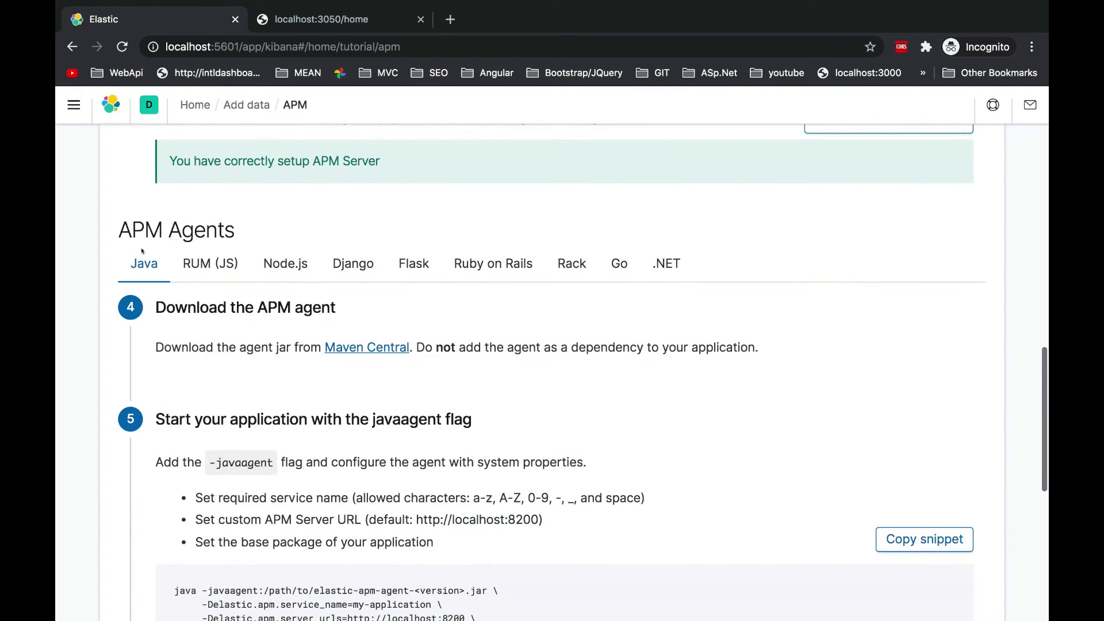
drag(116, 224, 240, 231)
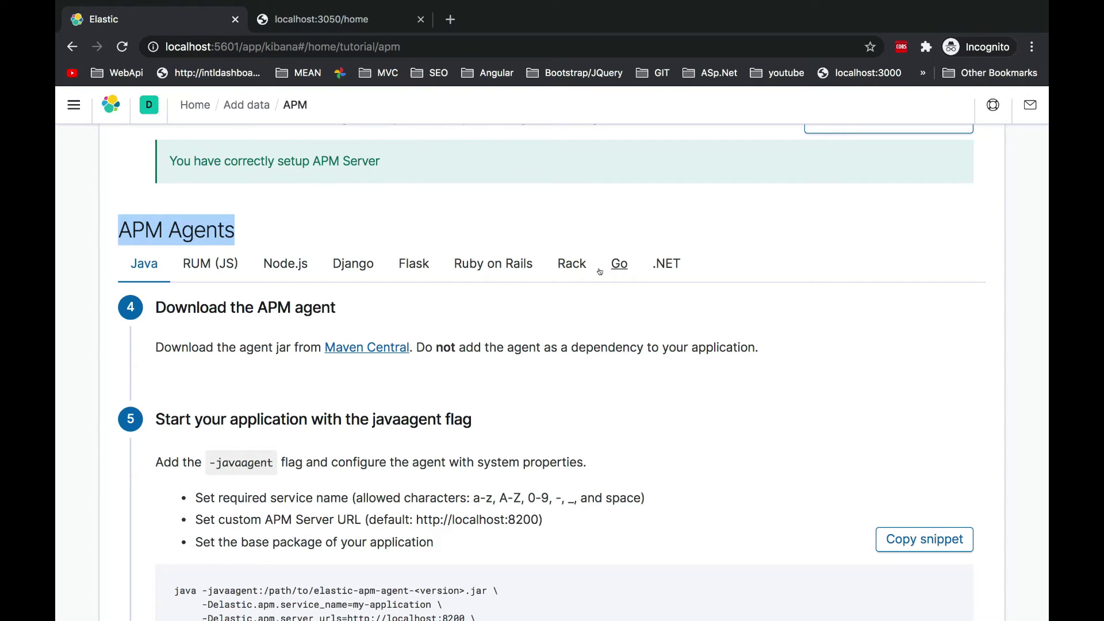
scroll(489, 323, down, 1)
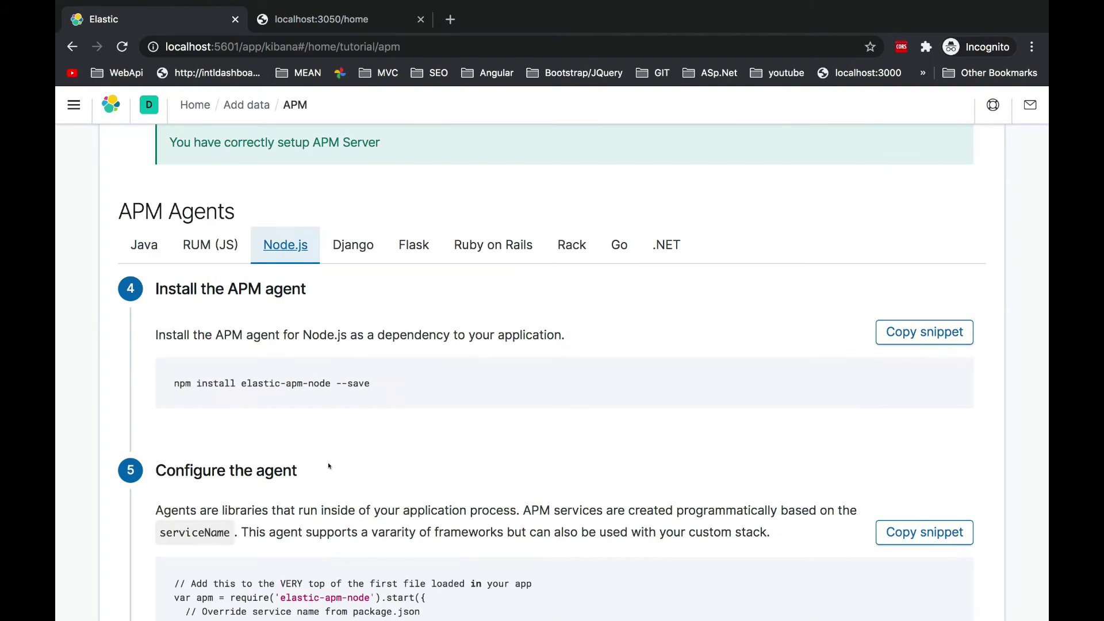
scroll(161, 344, down, 1)
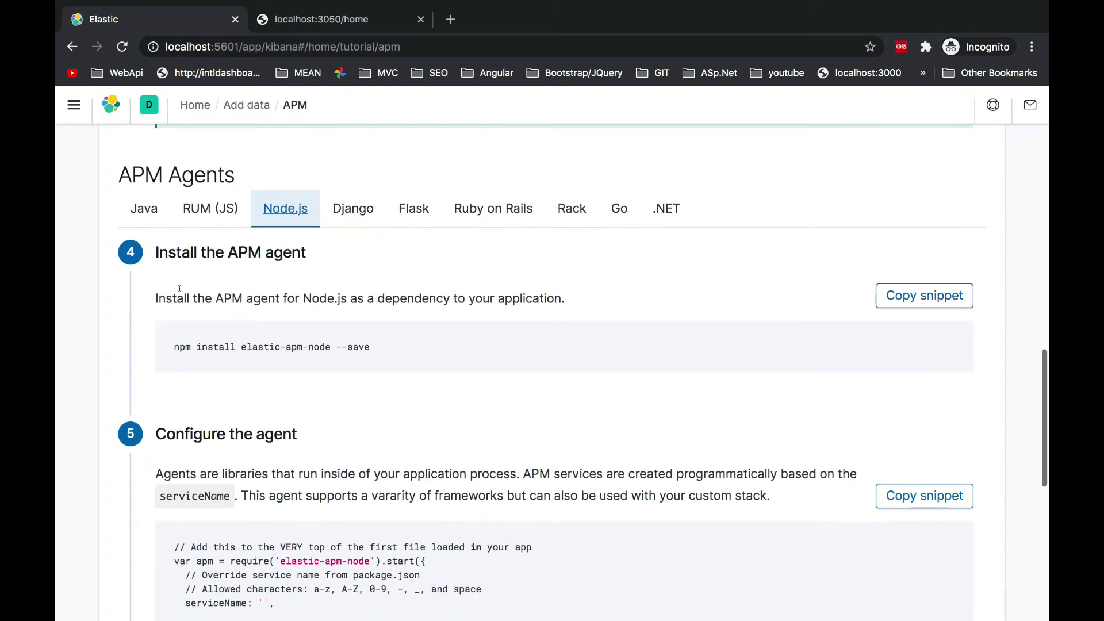
drag(152, 254, 319, 254)
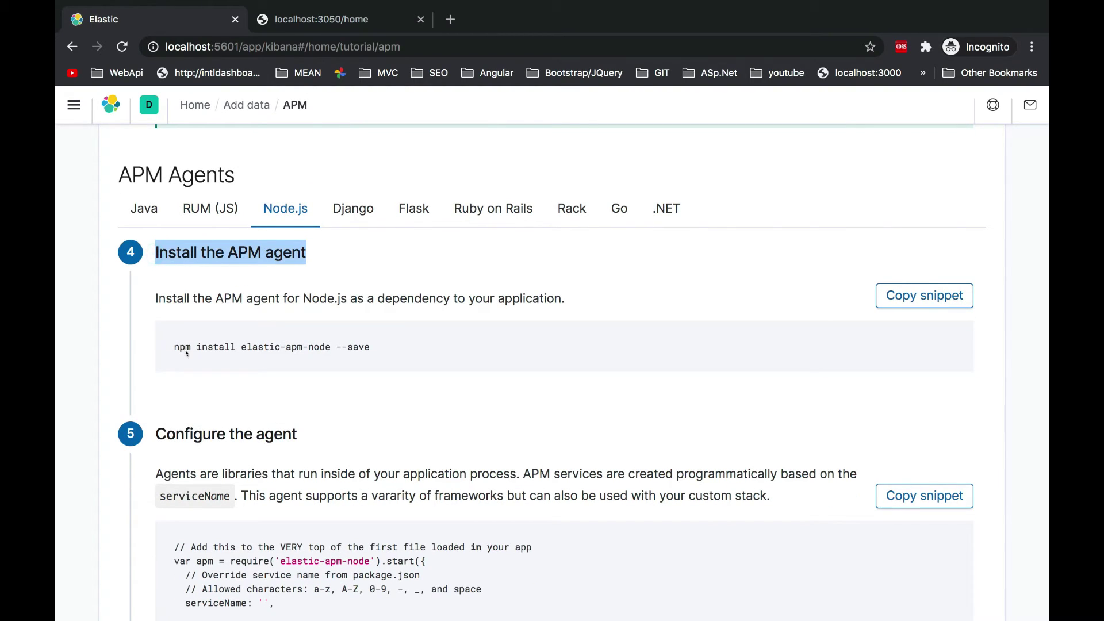
drag(173, 344, 370, 347)
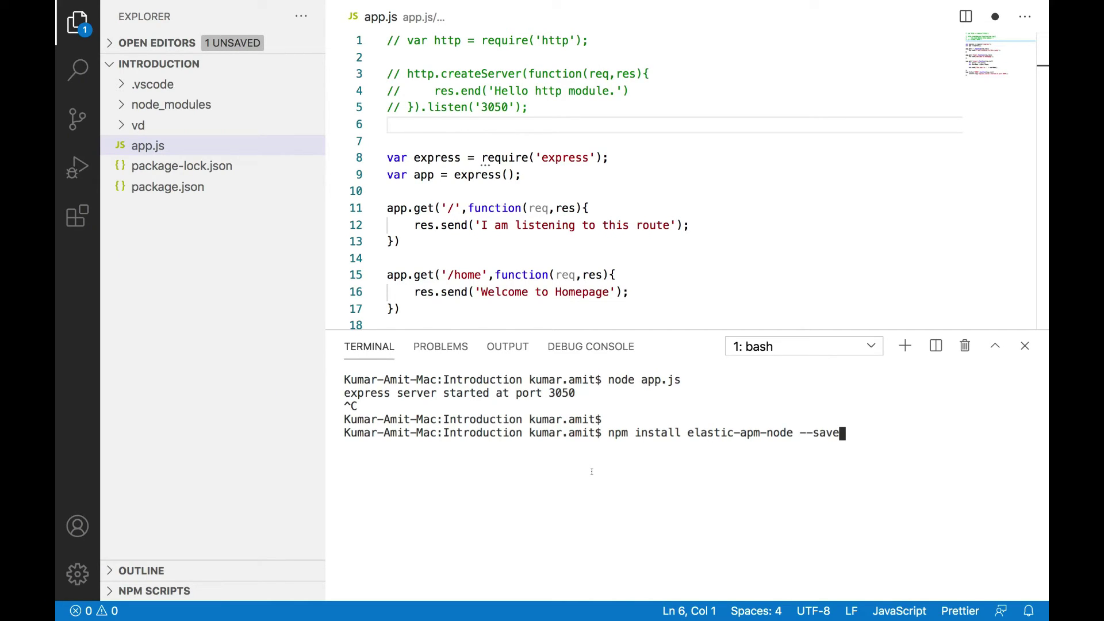
Step: Run the elastic-apm-node install, verify ^3.7.0 in package.json, and return to app.js
key(Return)
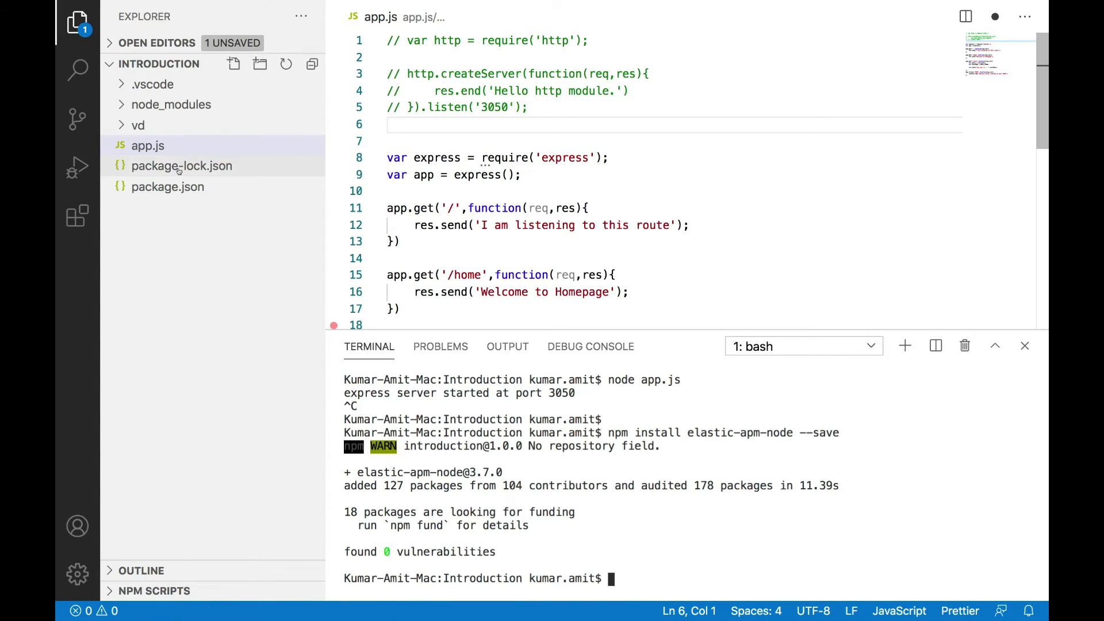
click(178, 185)
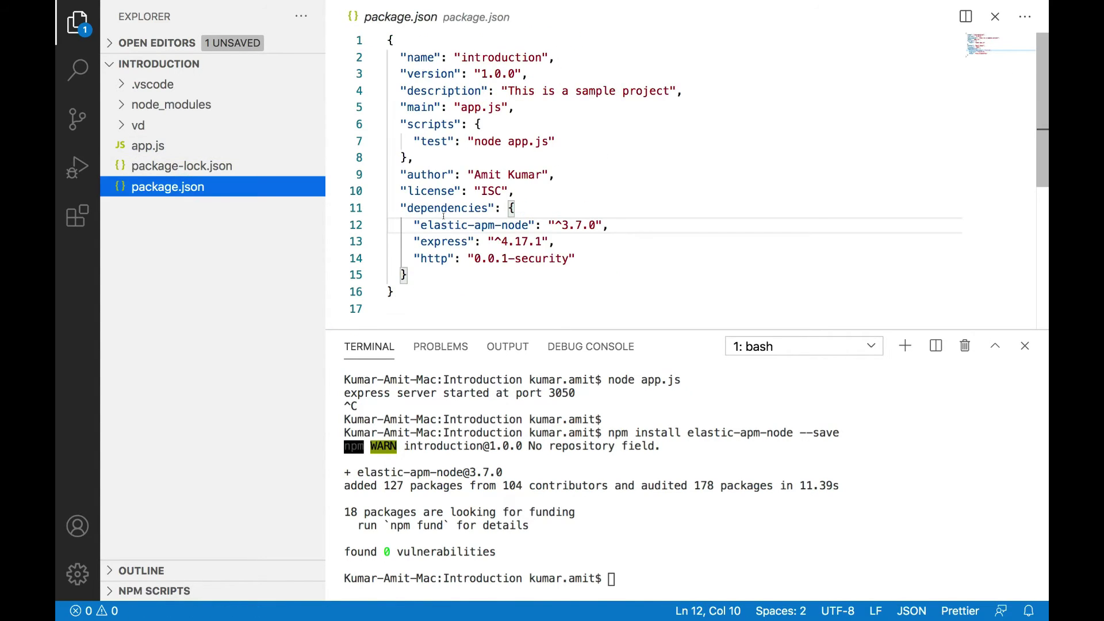
scroll(443, 214, down, 2)
drag(406, 192, 610, 193)
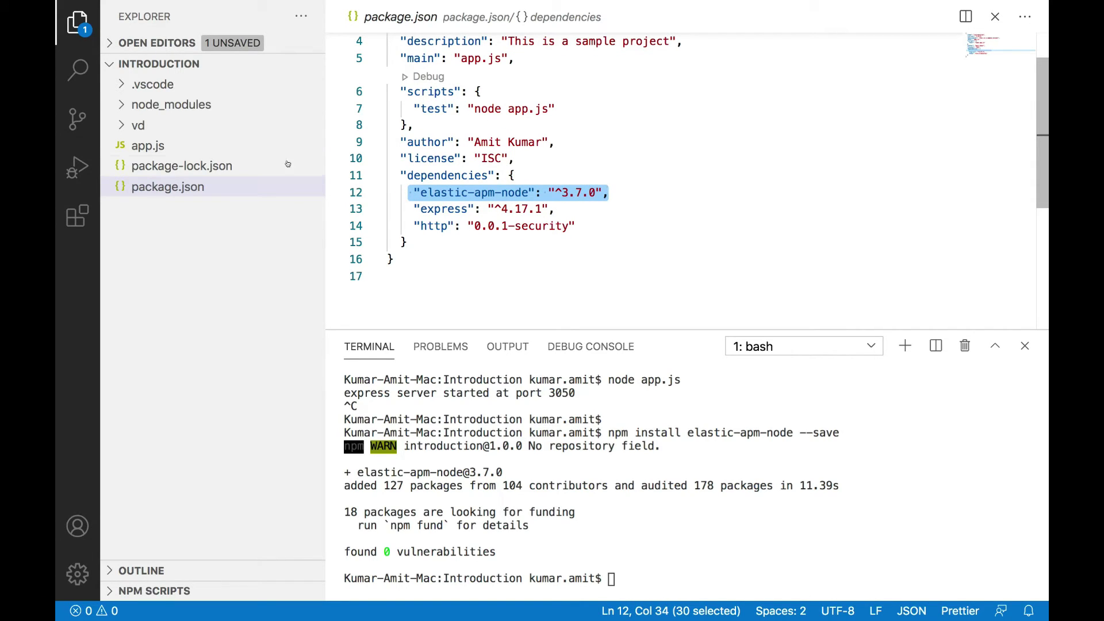
click(147, 145)
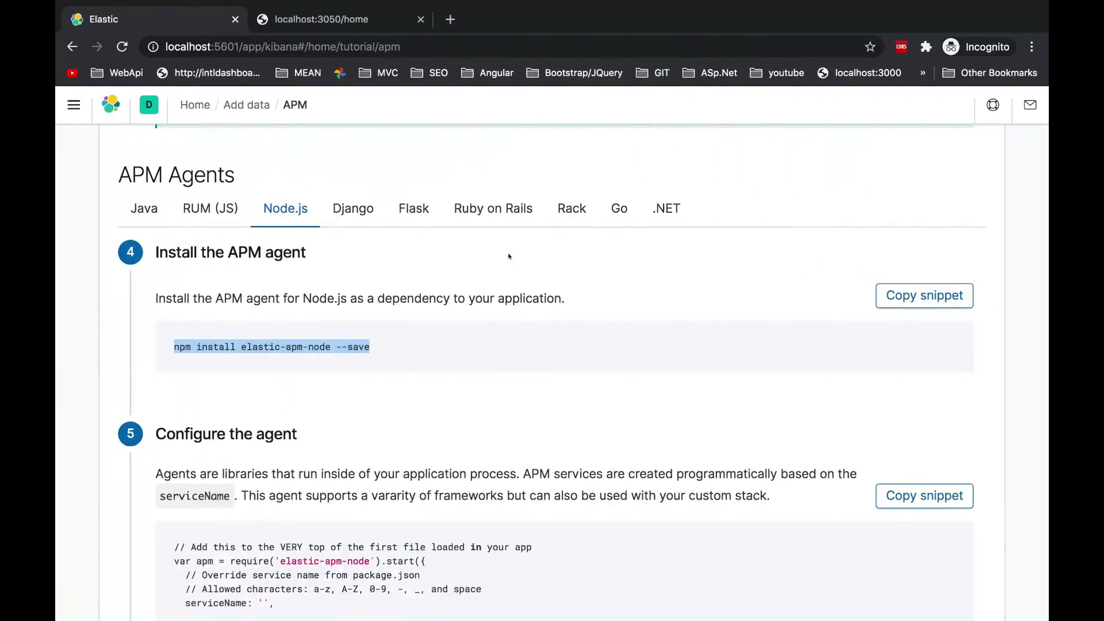
Step: Select the entire elastic-apm-node start snippet in step 5 'Configure the agent'
scroll(509, 256, down, 1)
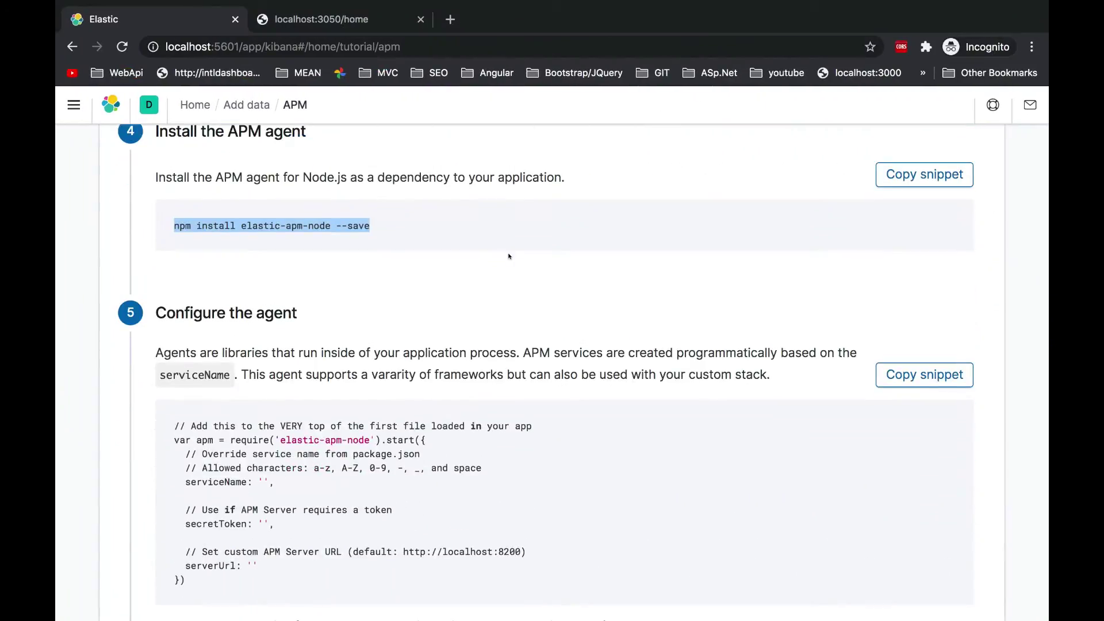
scroll(509, 256, down, 2)
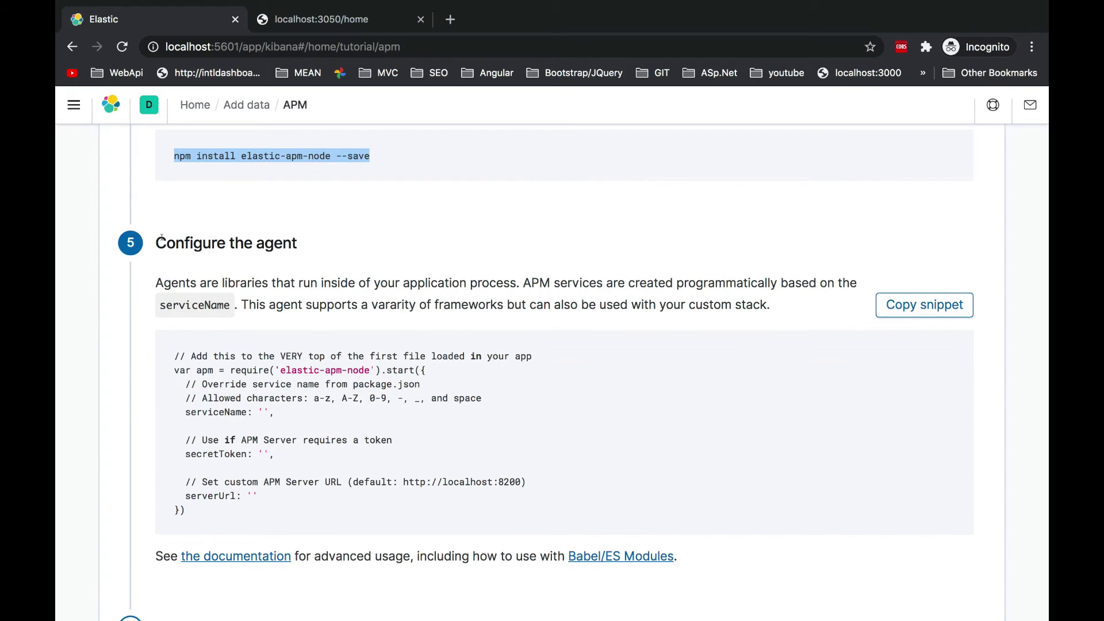
drag(155, 238, 316, 242)
scroll(194, 238, down, 2)
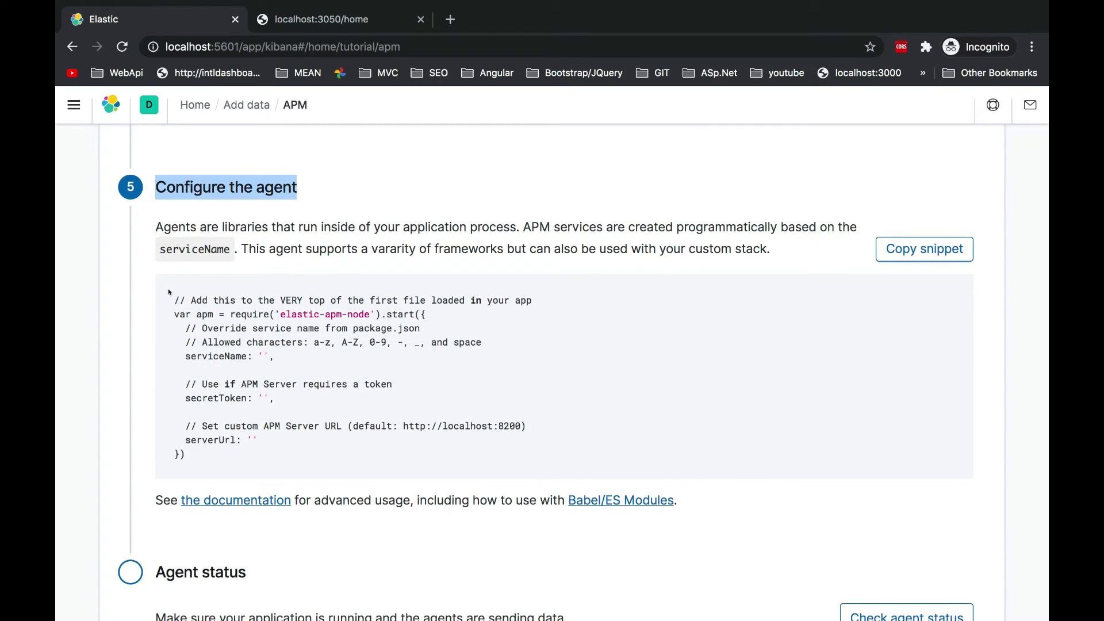
drag(168, 296, 239, 463)
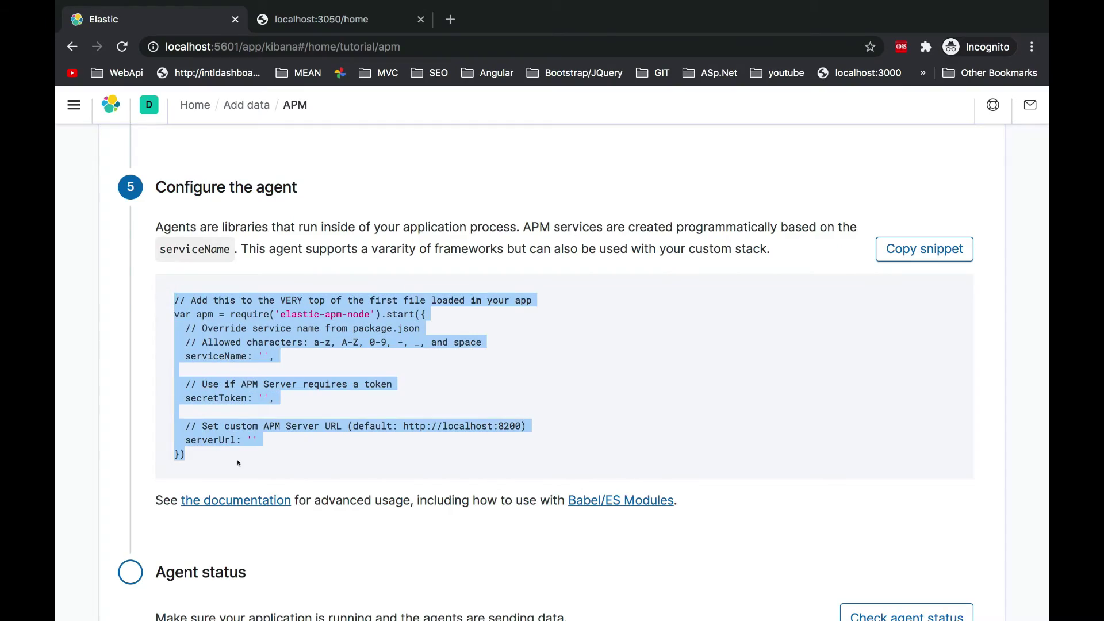
Step: Paste the agent snippet into app.js, set serviceName to 'TestingAPM', and save
key(super+c)
key(ctrl+Right)
key(ctrl+Right)
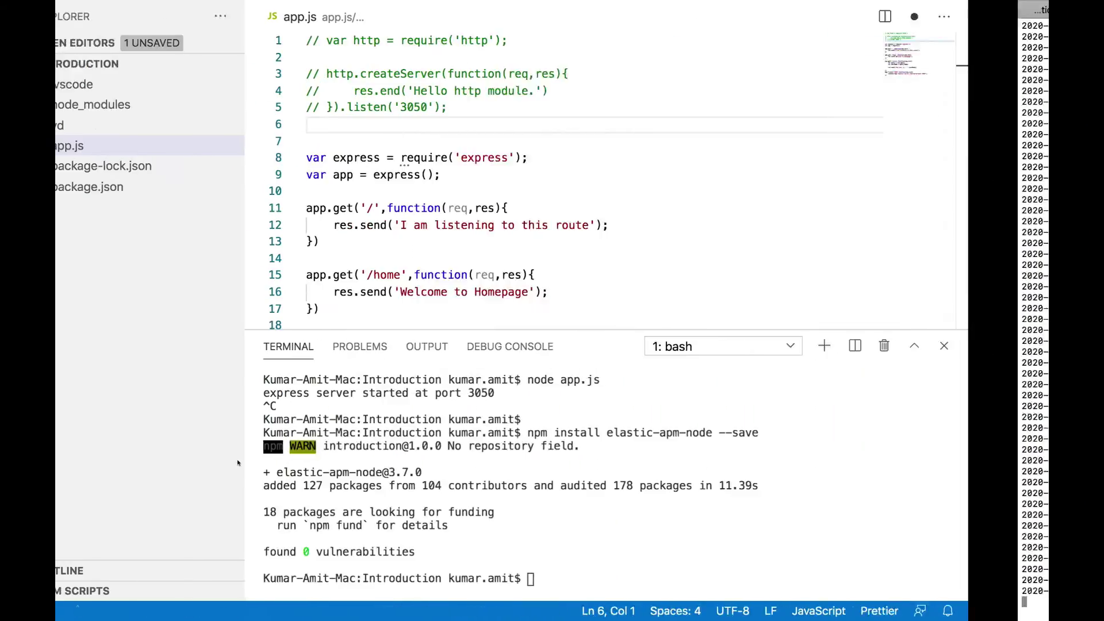
key(super+v)
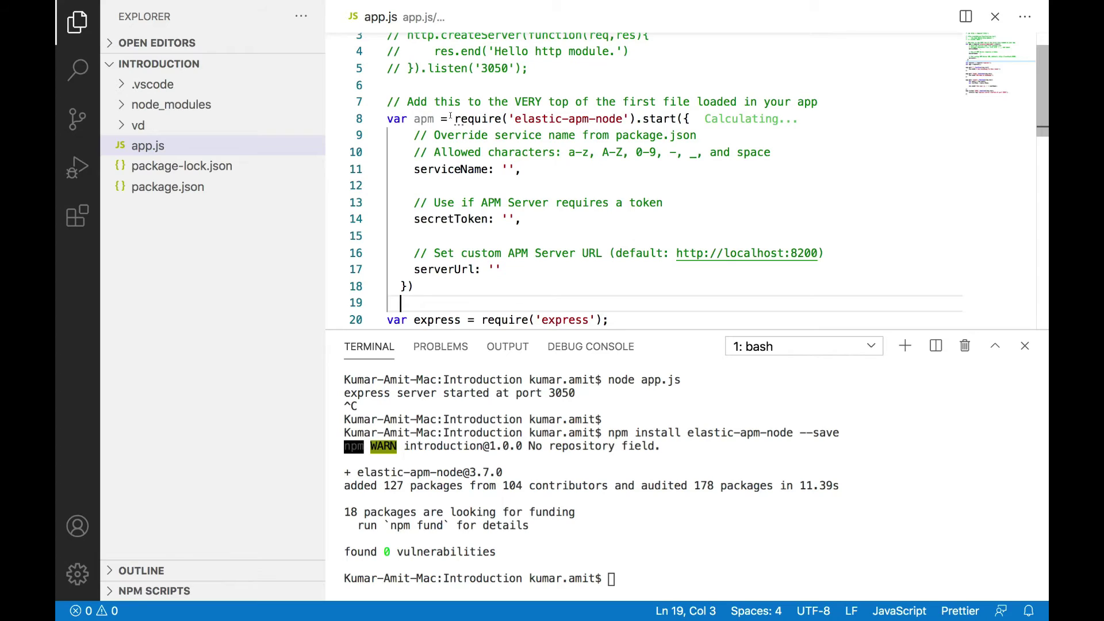
drag(455, 119, 629, 119)
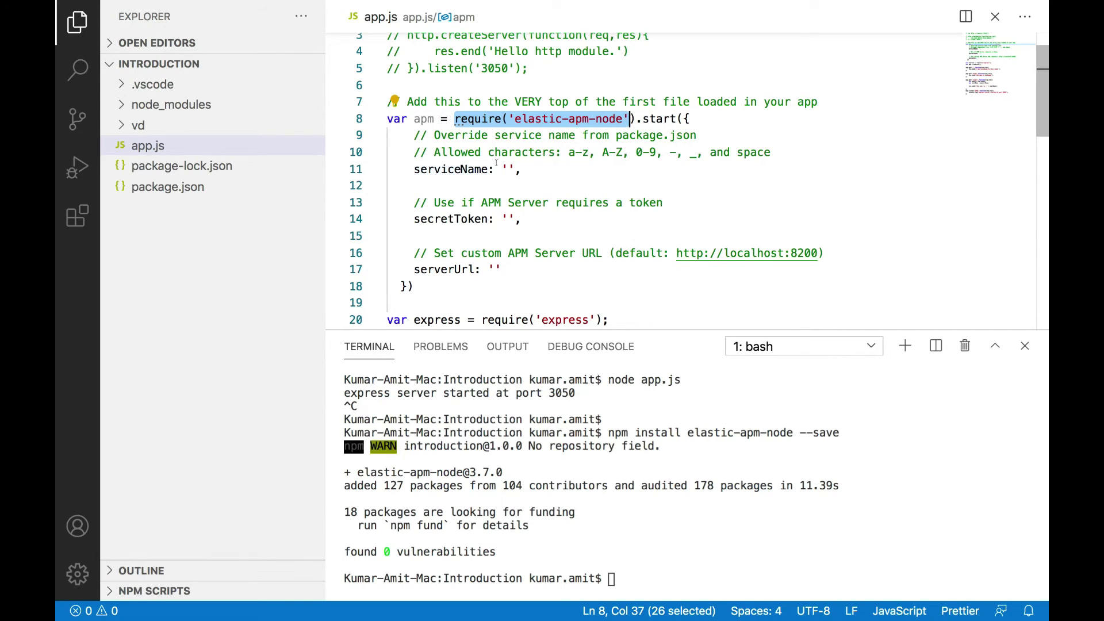
click(512, 169)
click(508, 169)
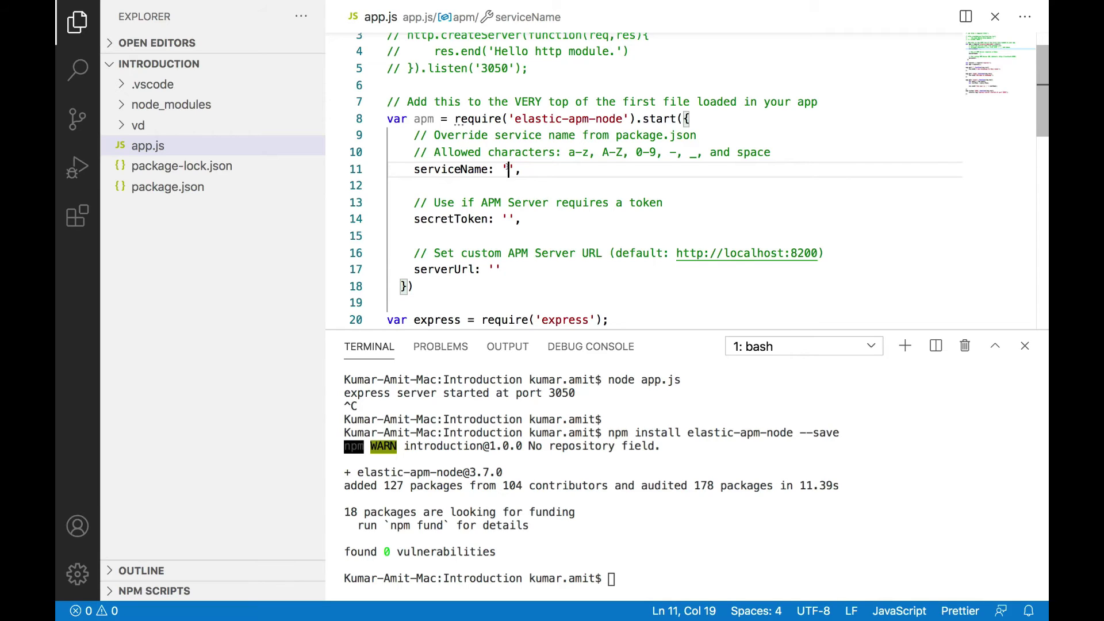
text(Testing )
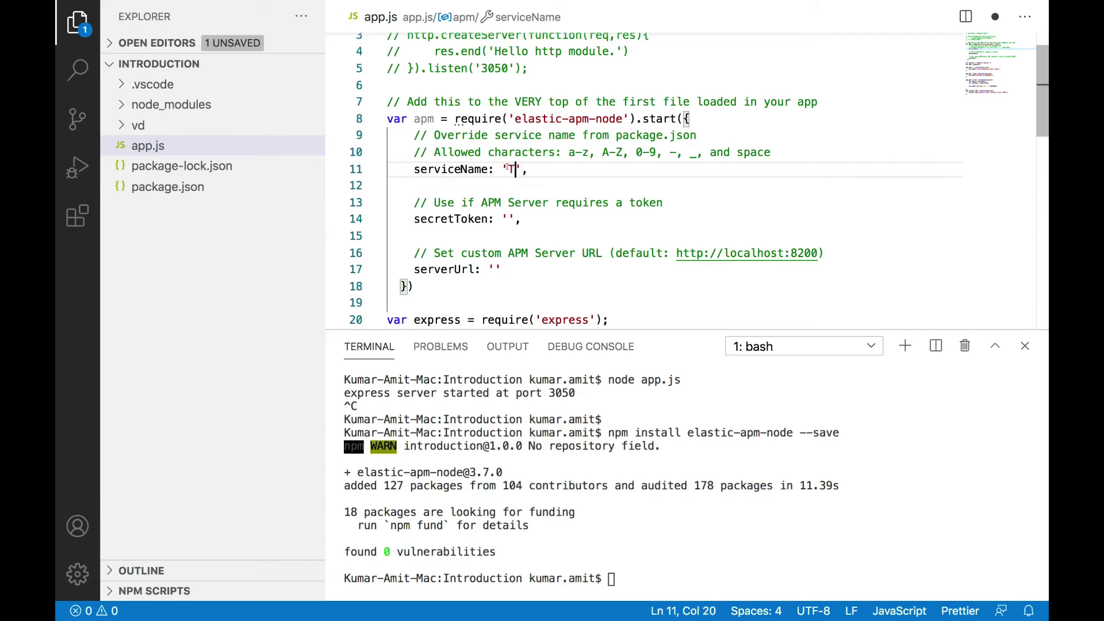
text(APM)
key(Left)
key(Left)
key(Left)
key(BackSpace)
key(super+s)
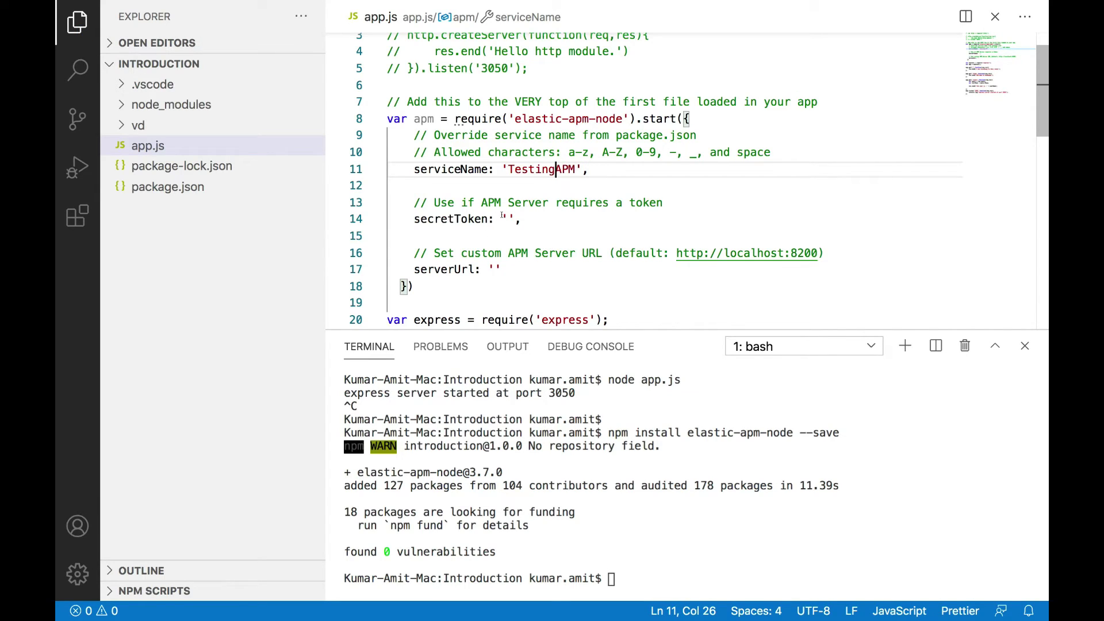
Step: Comment out the secretToken line
click(507, 217)
click(460, 219)
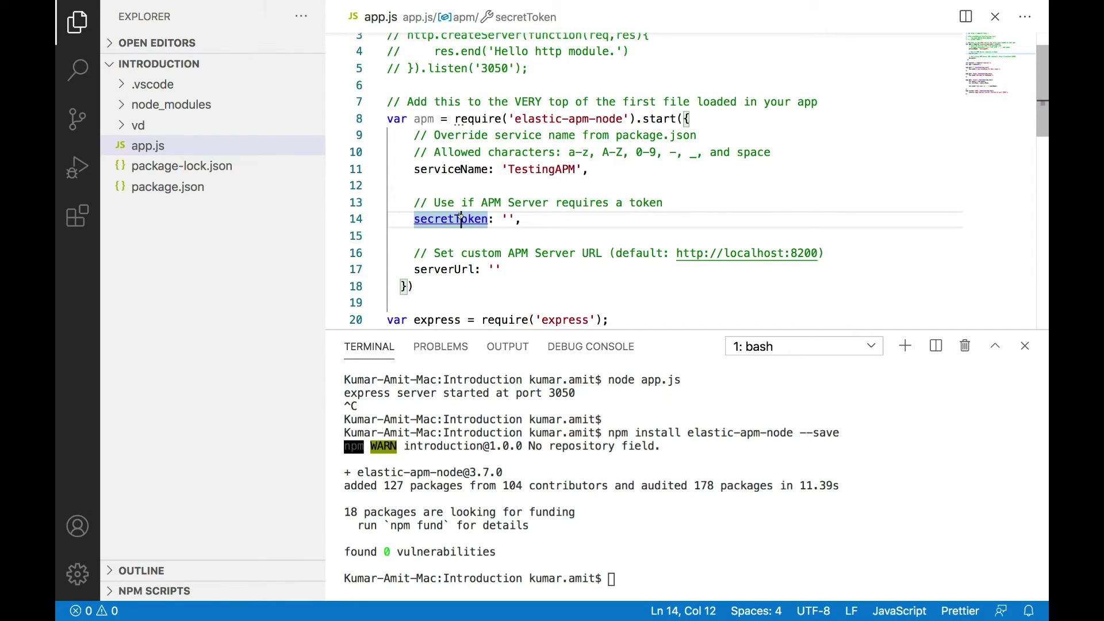
key(super+slash)
scroll(469, 213, down, 2)
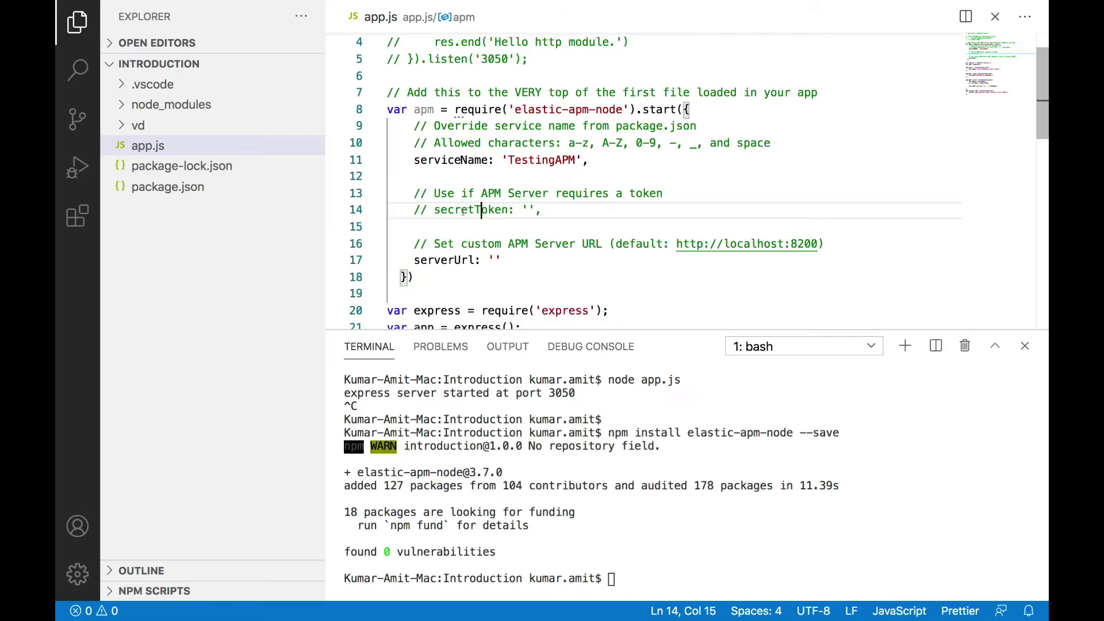
click(495, 207)
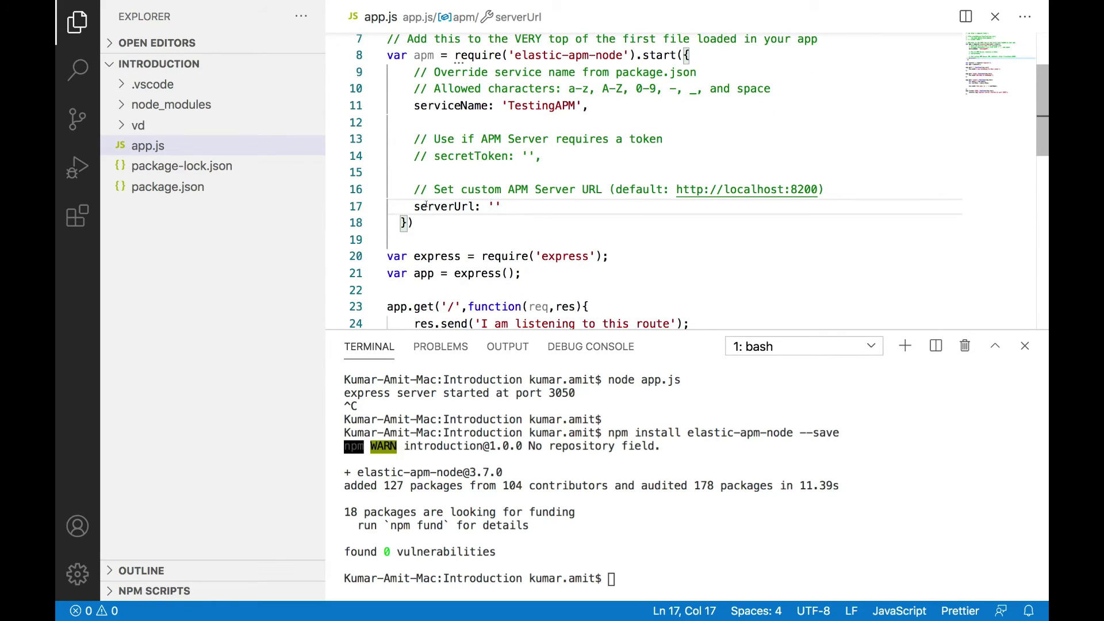
key(super+Left)
shift+click(486, 206)
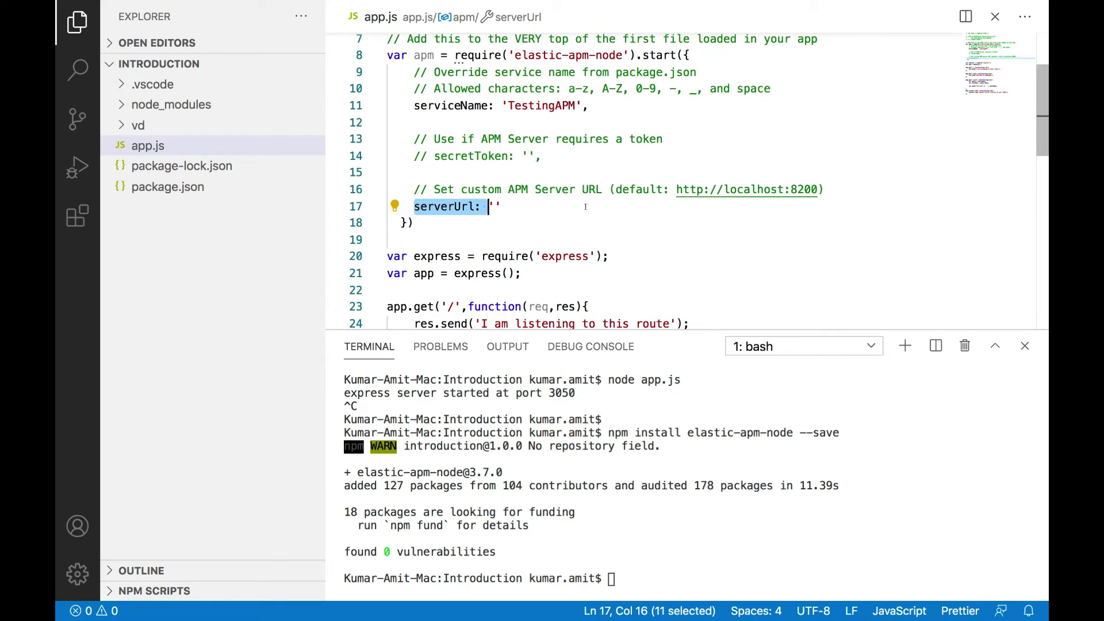
drag(671, 188, 817, 190)
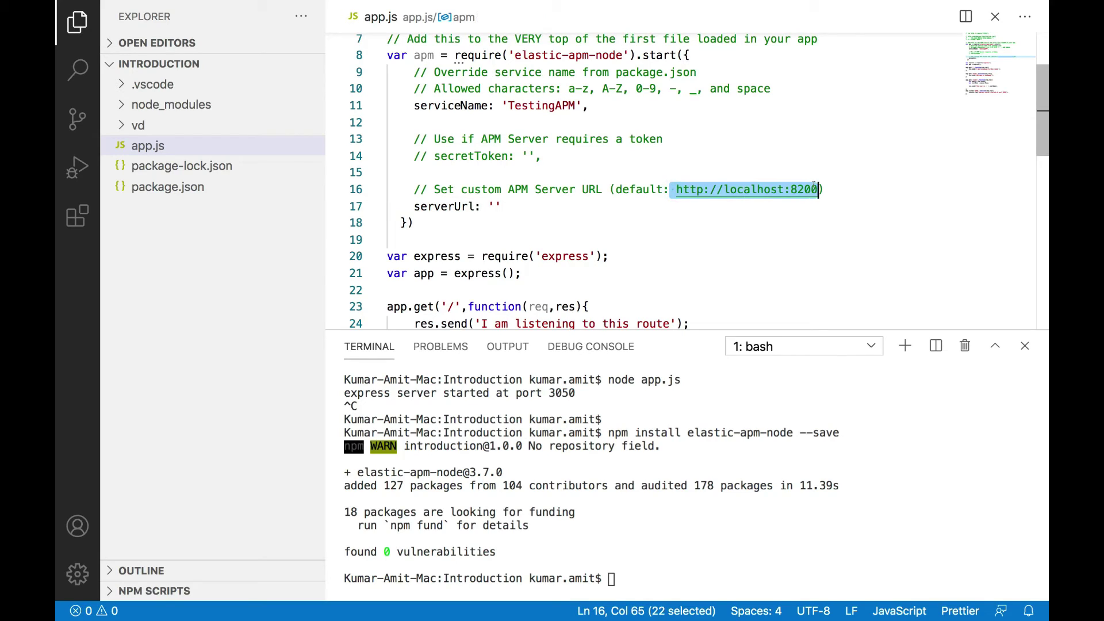
key(super+c)
click(495, 206)
key(super+v)
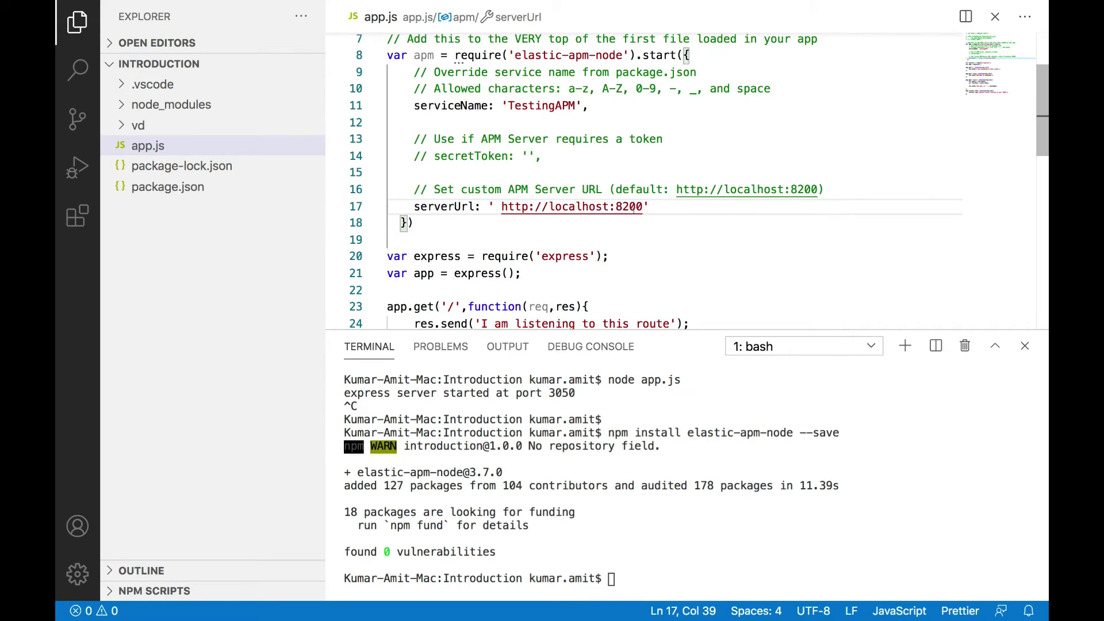
double_click(628, 206)
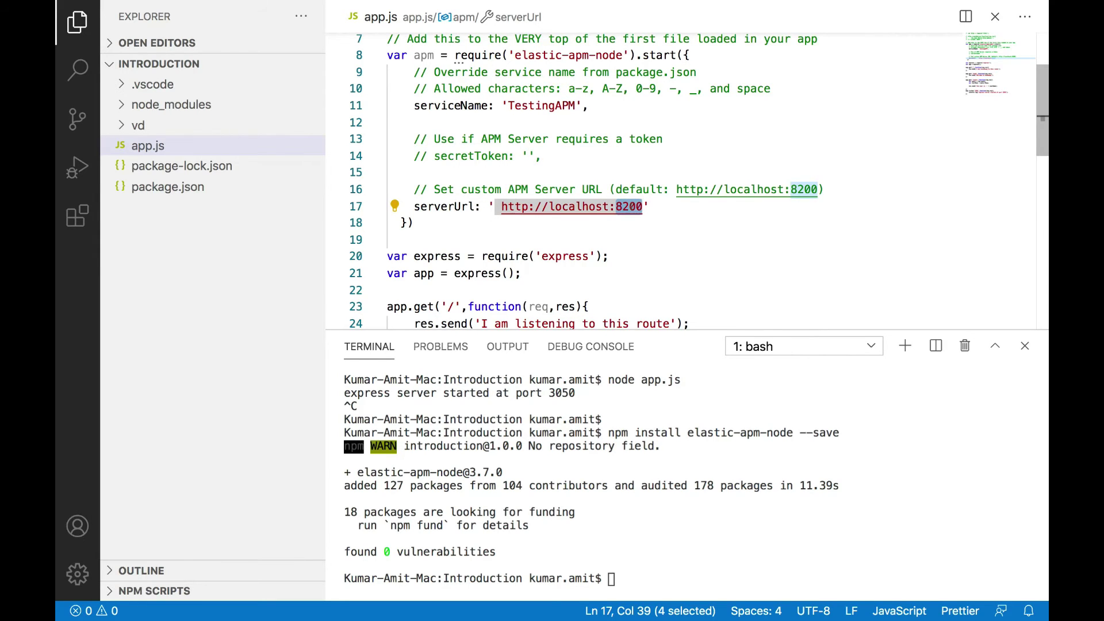
key(super+Tab)
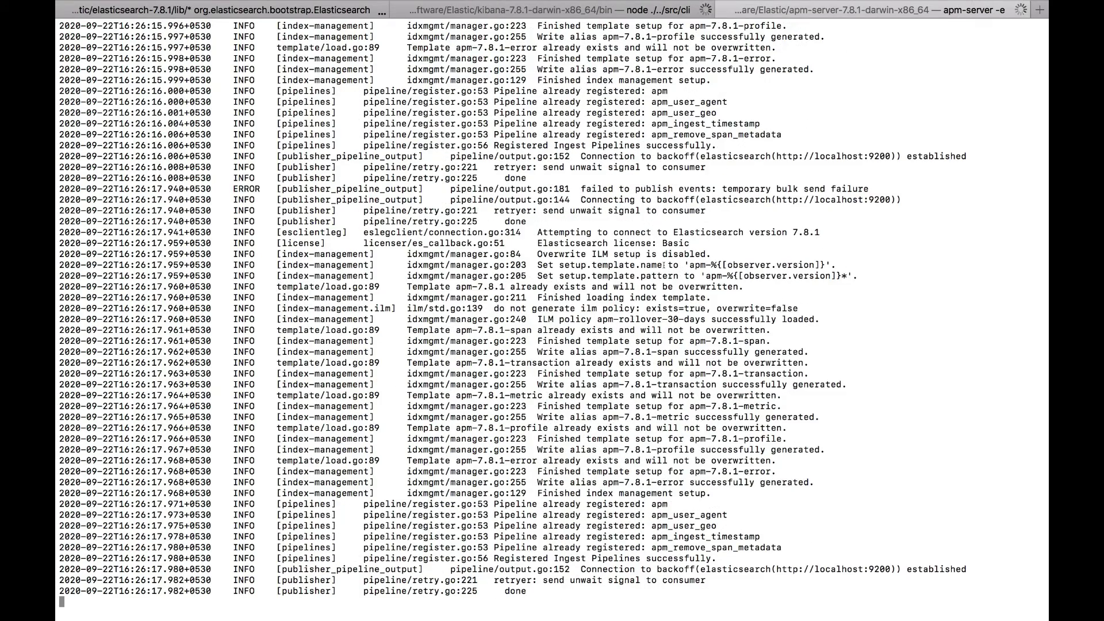
Step: Search the apm-server log for 8200 to confirm 'Listening on: 127.0.0.1:8200', then return to VS Code
key(cmd+f)
text(8200)
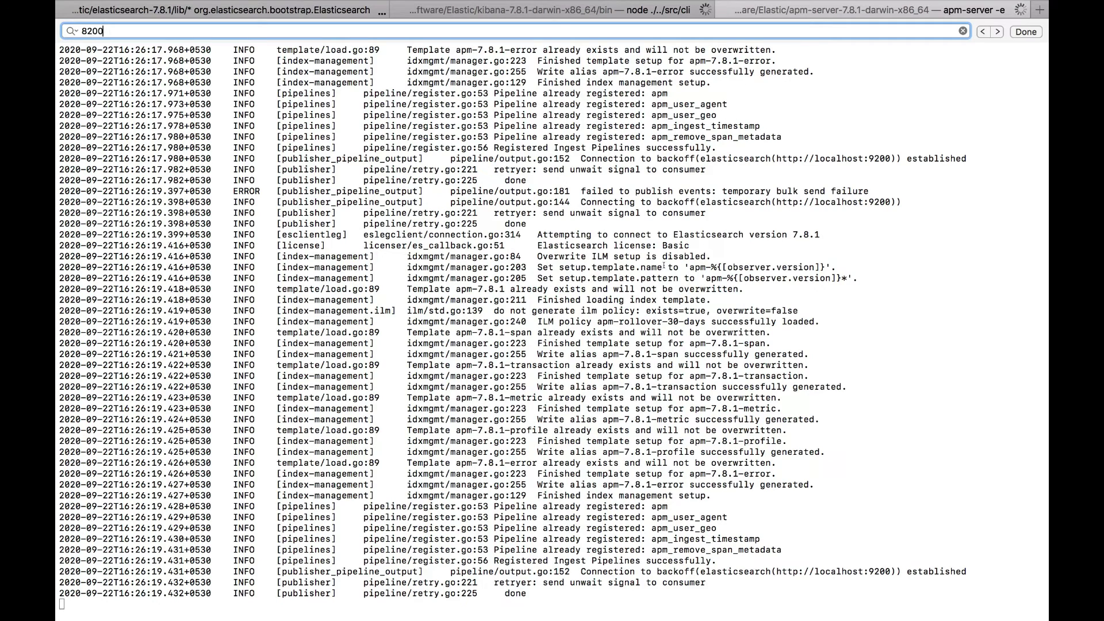
key(Return)
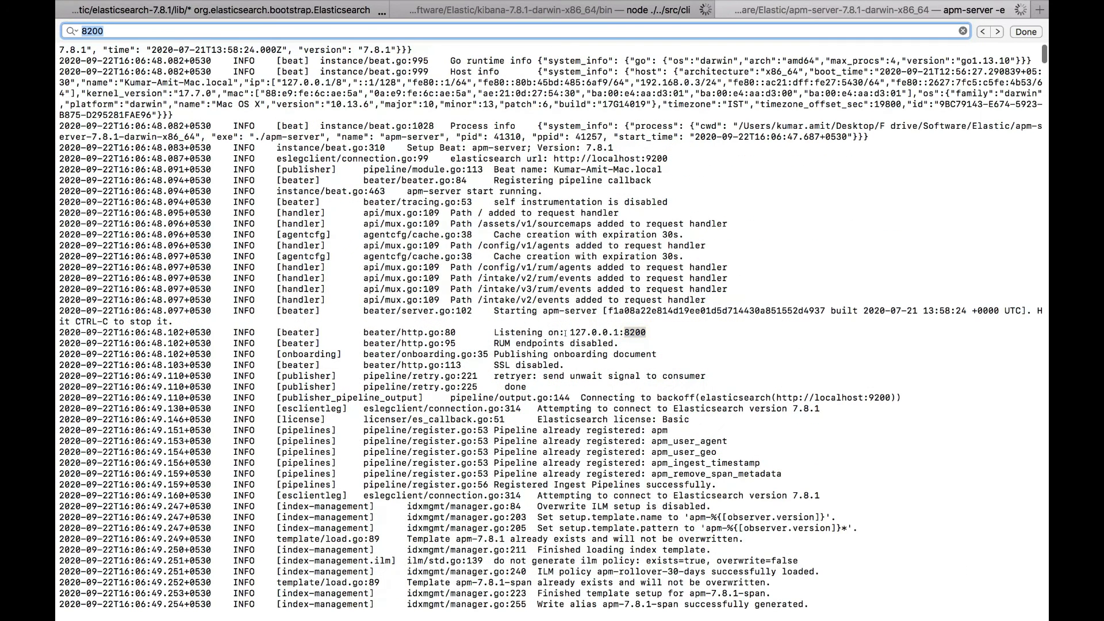
drag(457, 333, 648, 331)
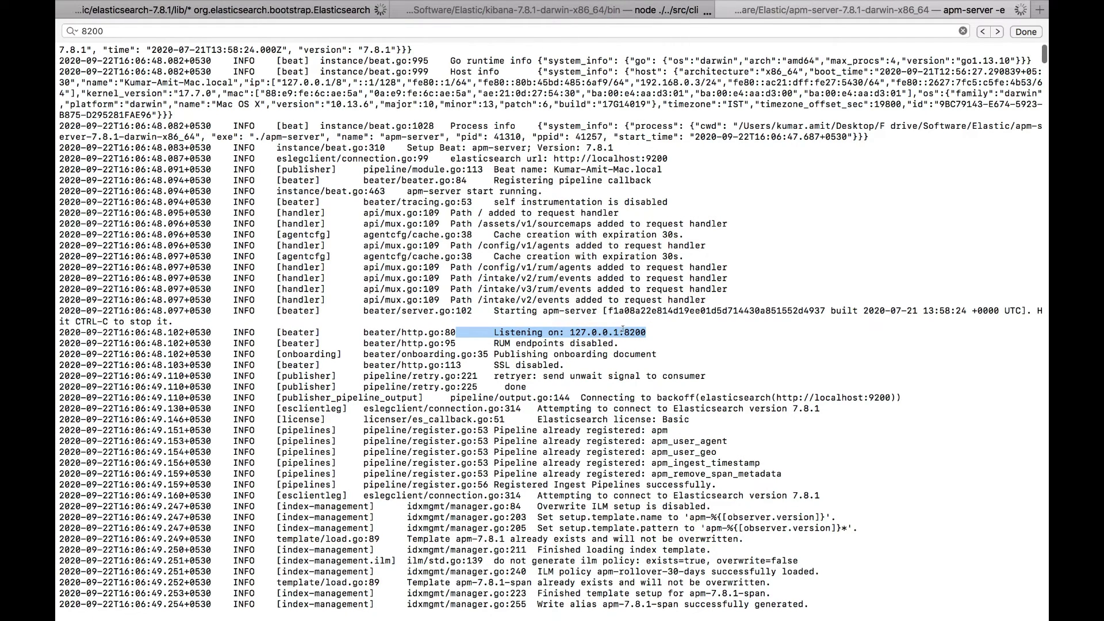
drag(623, 332, 682, 329)
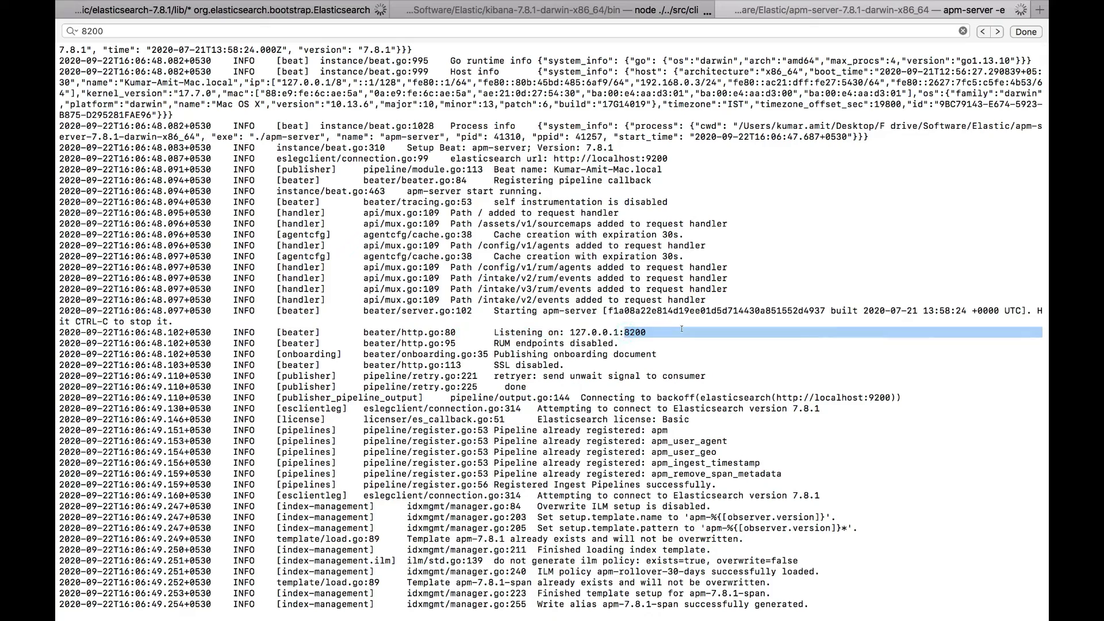
click(671, 196)
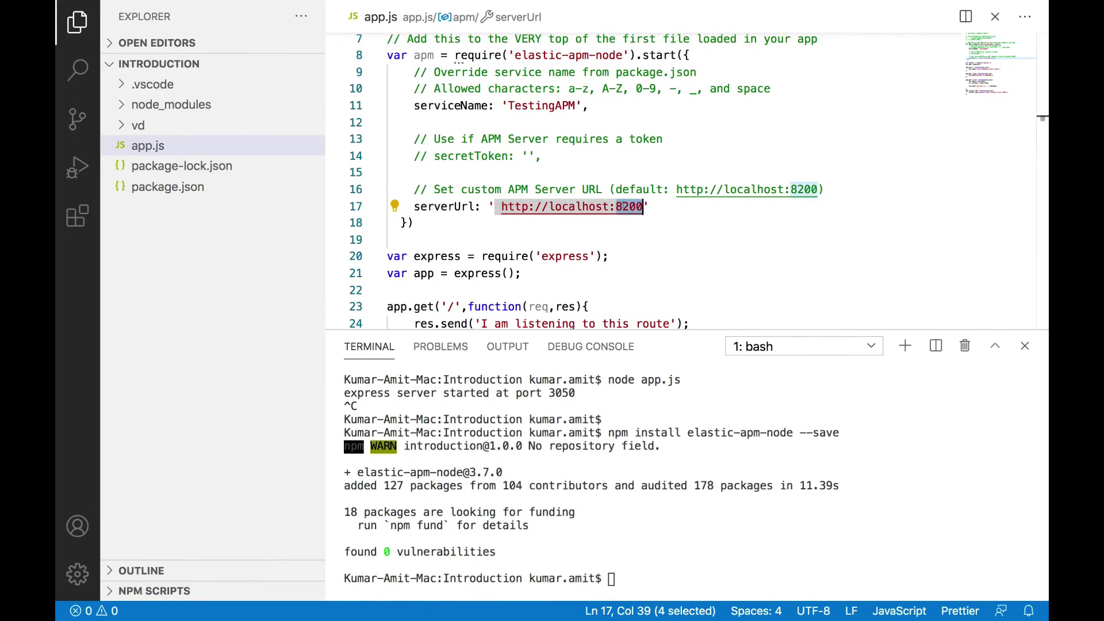
Step: Rerun node app.js in the VS Code terminal so Express starts on port 3050
click(623, 205)
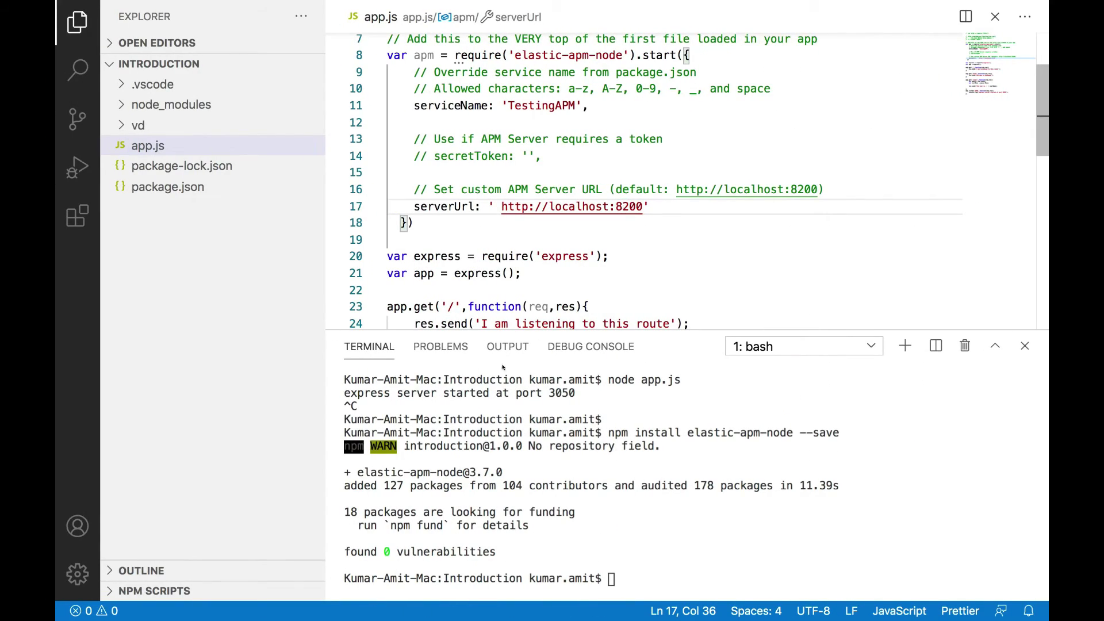
click(619, 482)
key(Up)
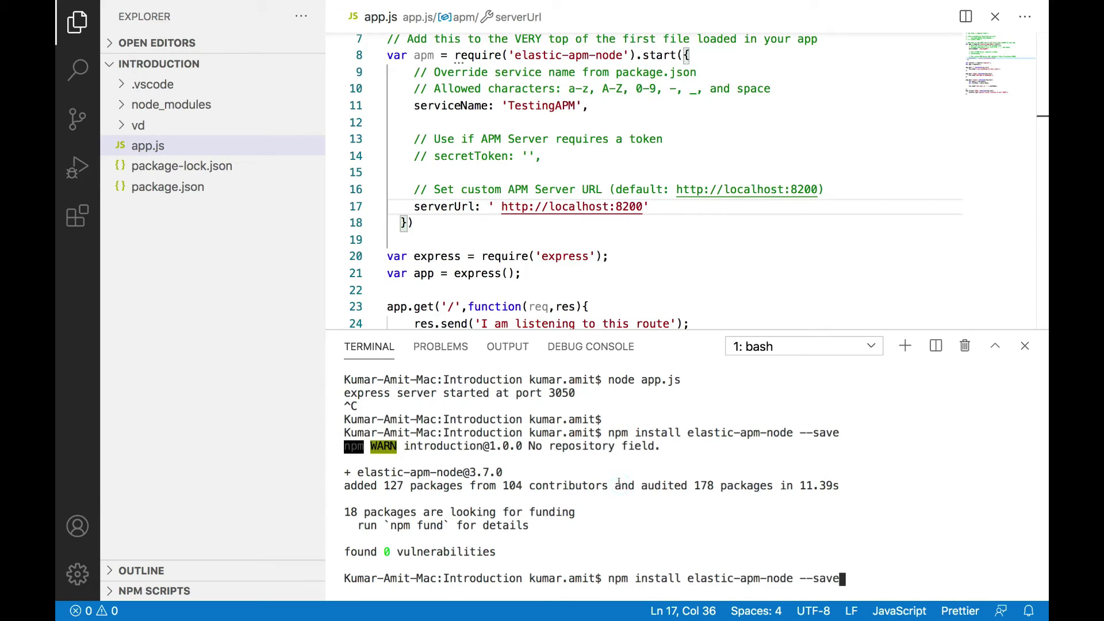
key(Up)
key(Return)
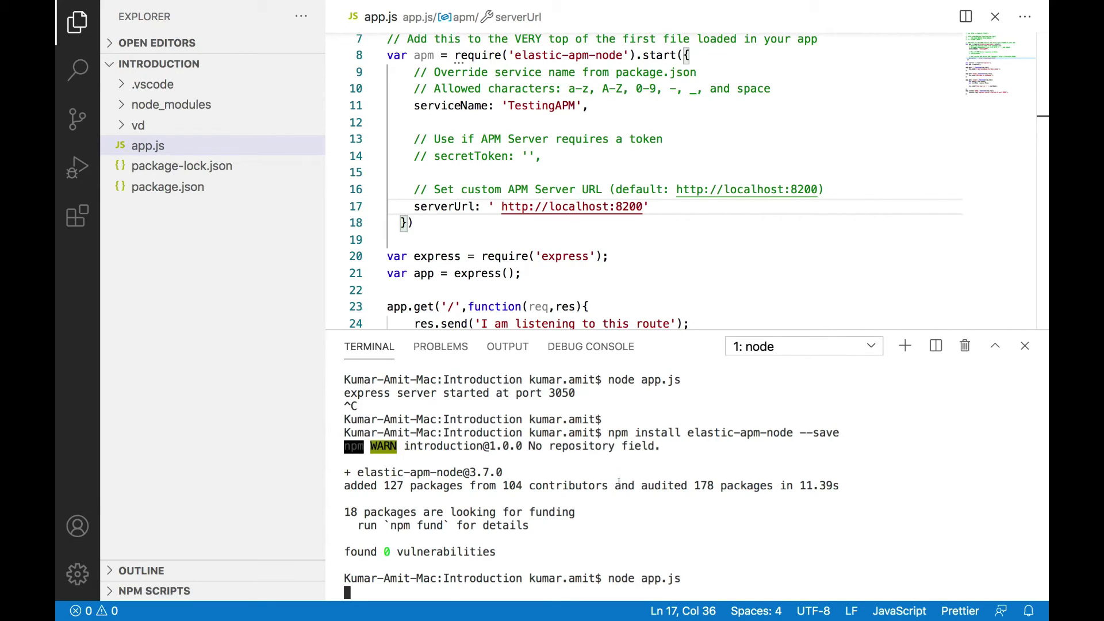
drag(466, 573, 617, 571)
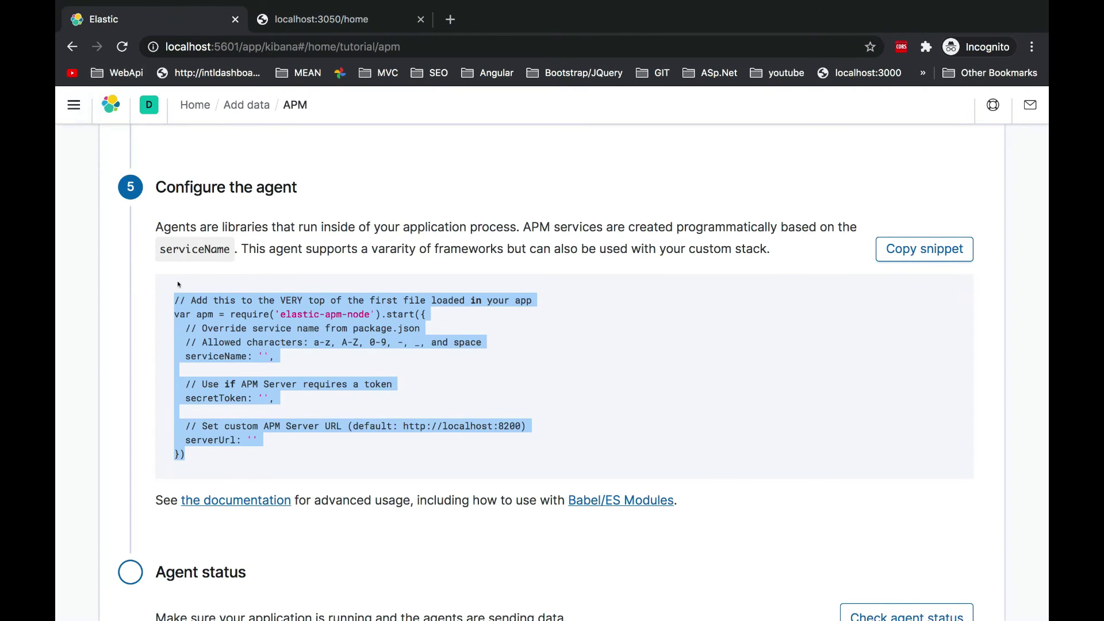
Step: Go to APM from the Kibana menu and refresh the Services list, which still shows no services
scroll(178, 284, down, 3)
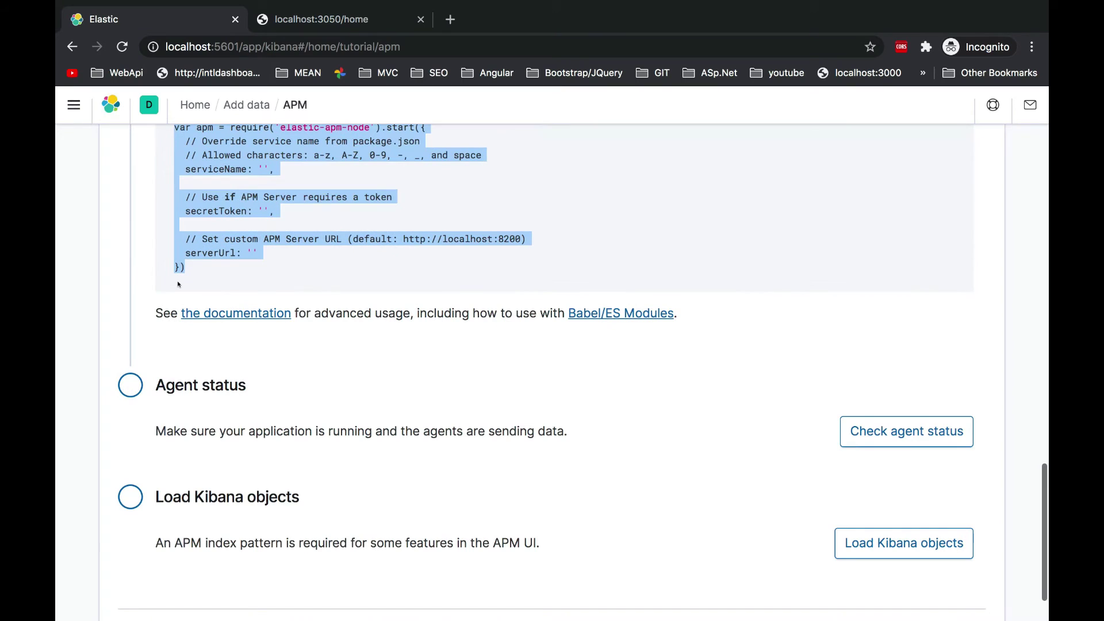
click(73, 105)
scroll(91, 454, down, 2)
click(84, 437)
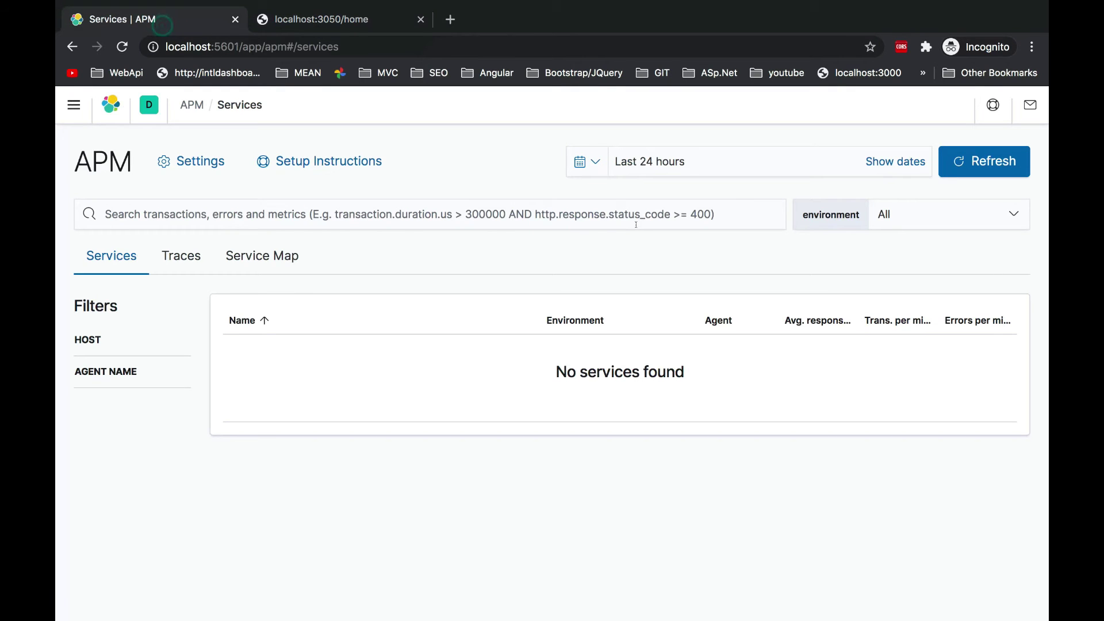
click(942, 172)
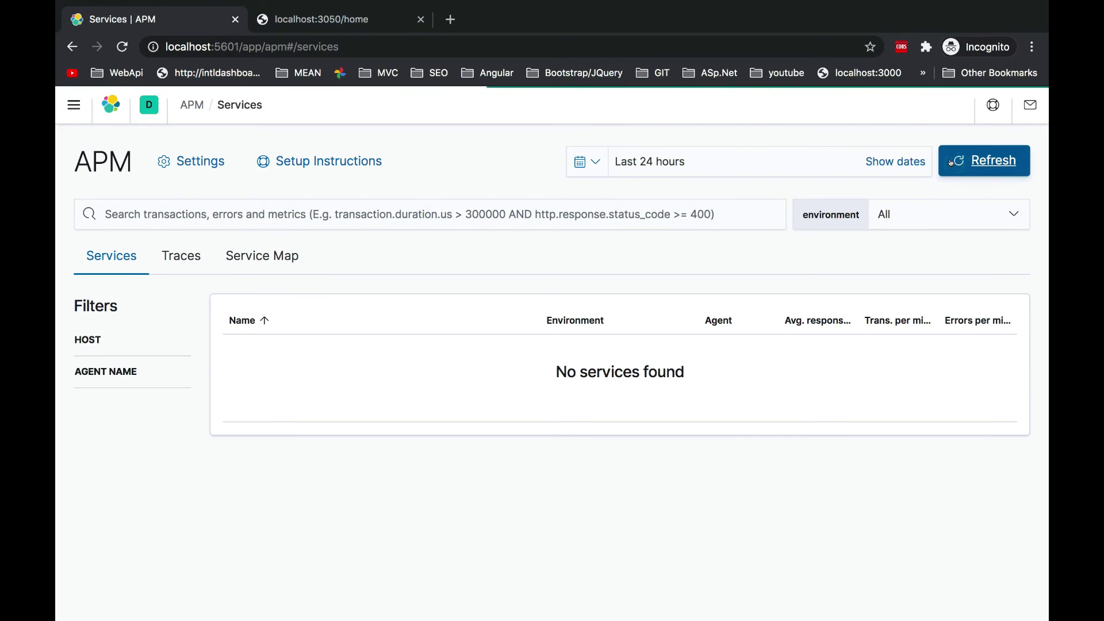
click(951, 163)
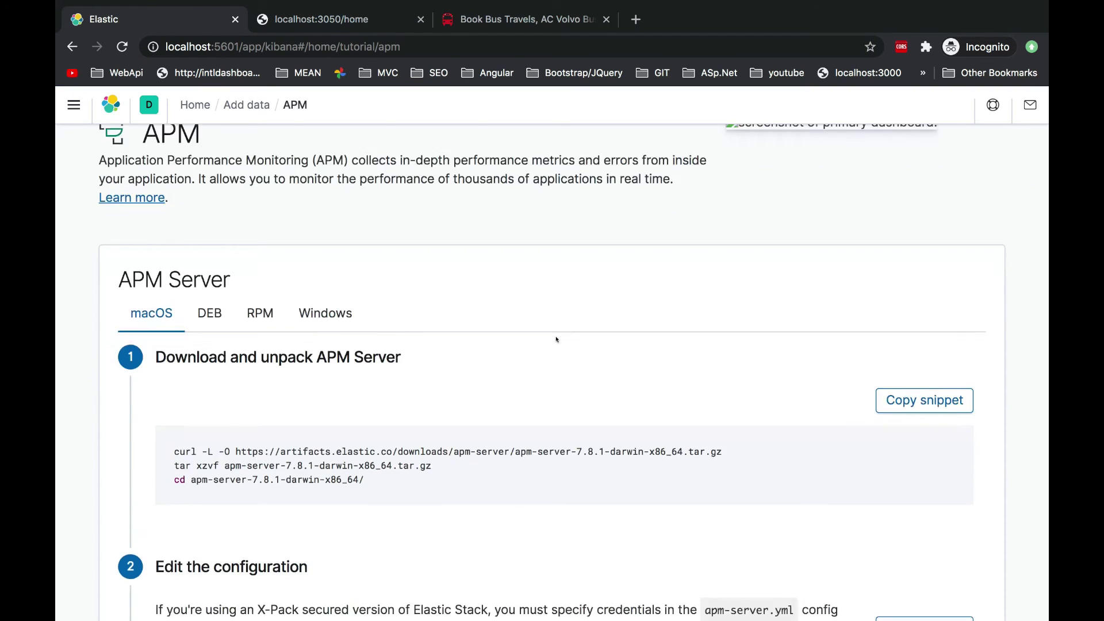
Step: Check the APM Server status on the APM tutorial page
scroll(556, 339, down, 4)
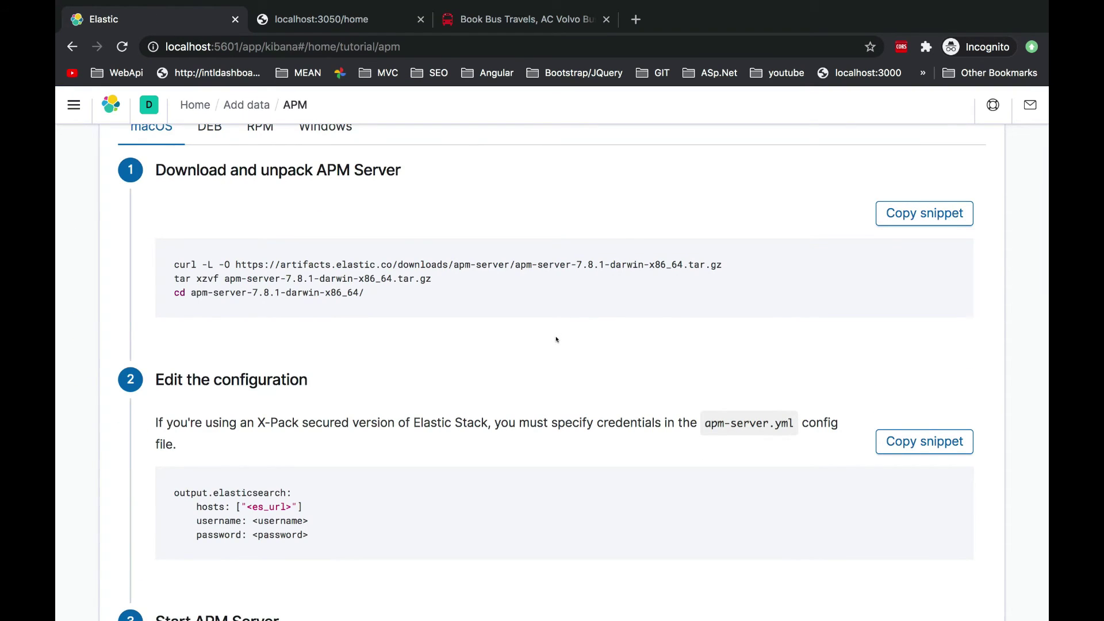
scroll(557, 340, down, 1)
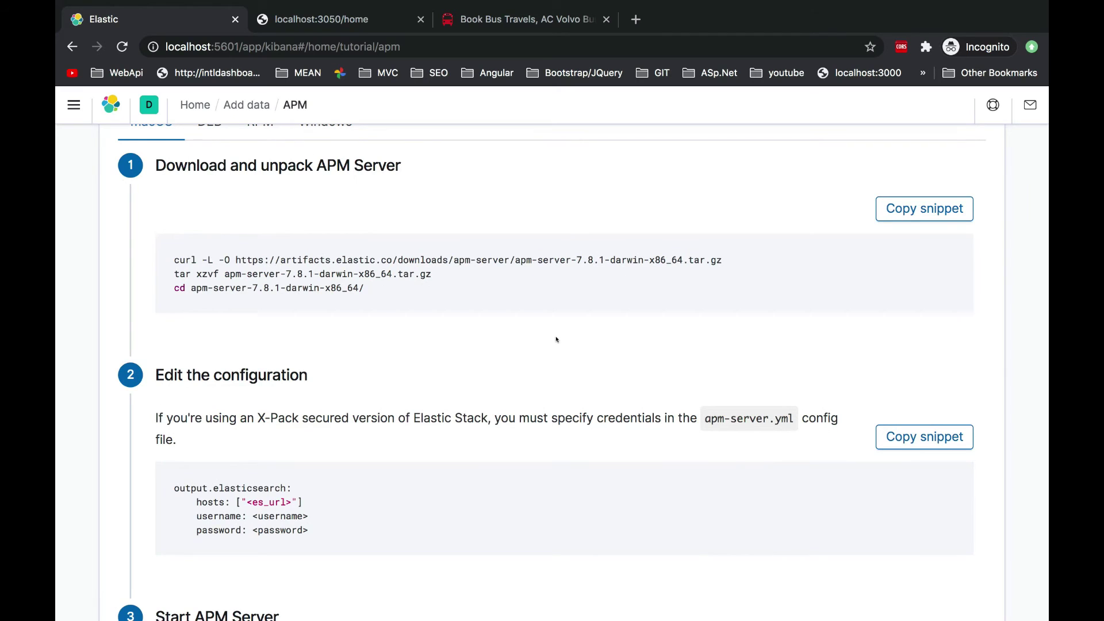
scroll(556, 339, down, 5)
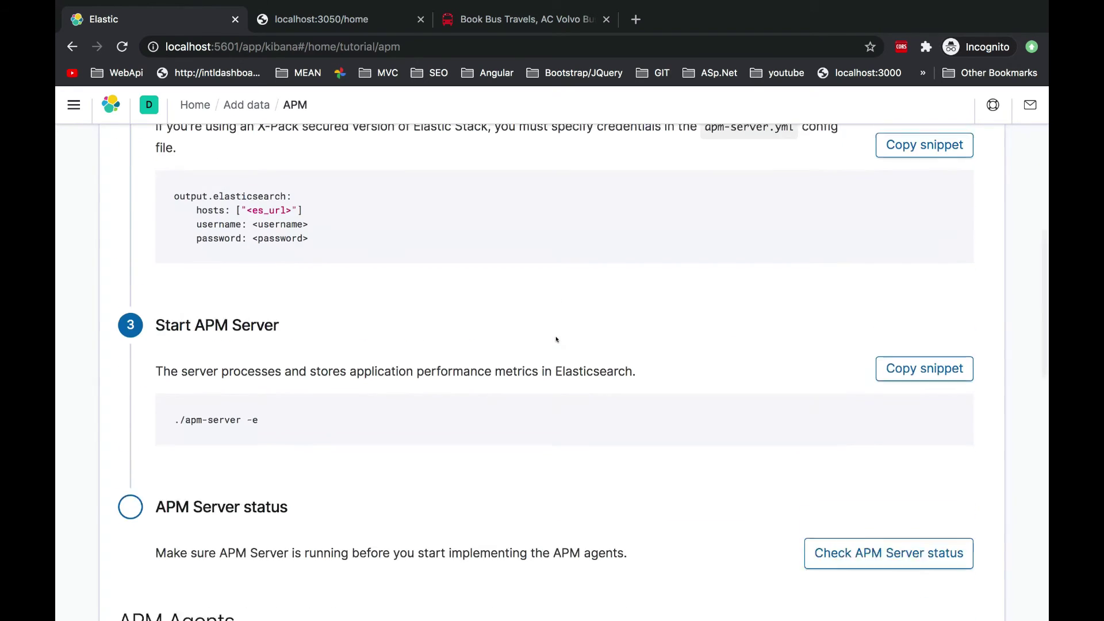
scroll(556, 339, down, 3)
scroll(558, 341, down, 3)
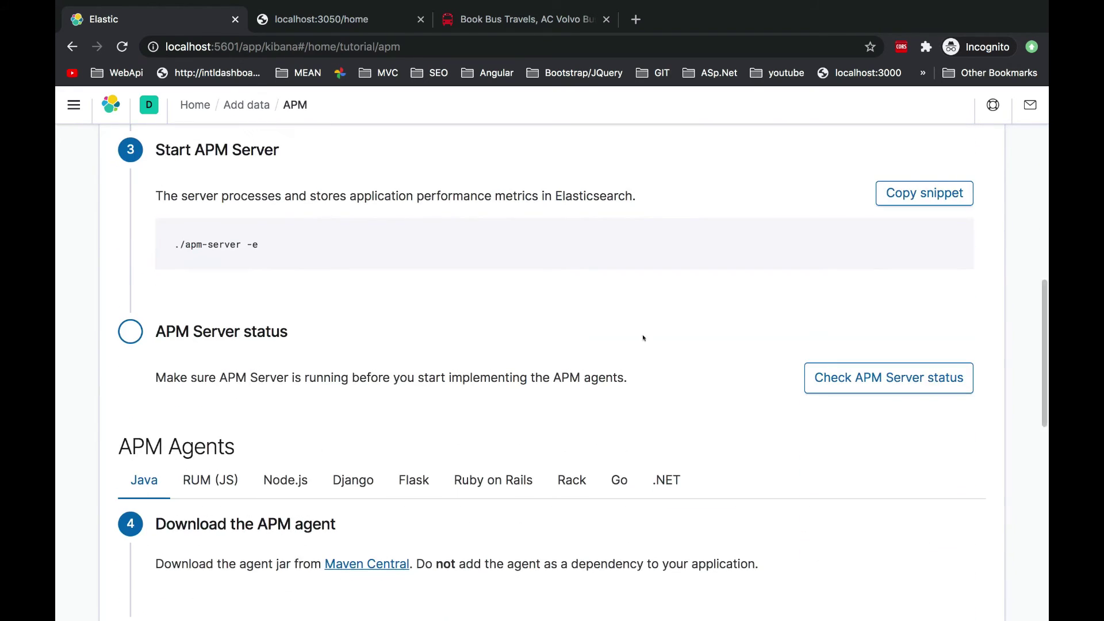
click(868, 378)
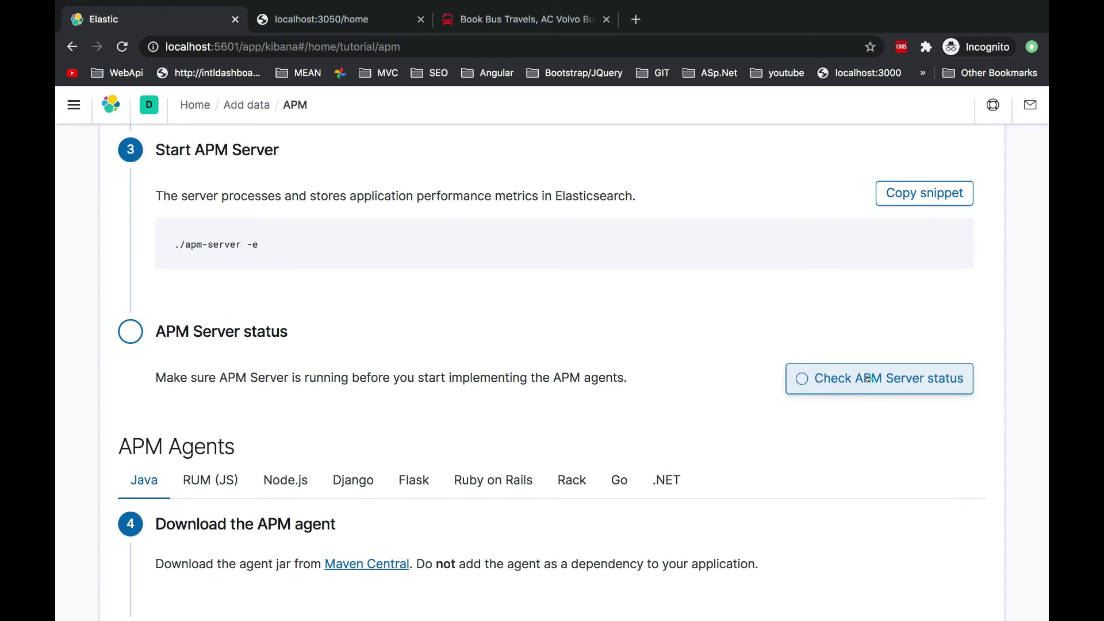
Step: Check the Node.js agent status, confirming data is received from the agent
scroll(761, 444, down, 5)
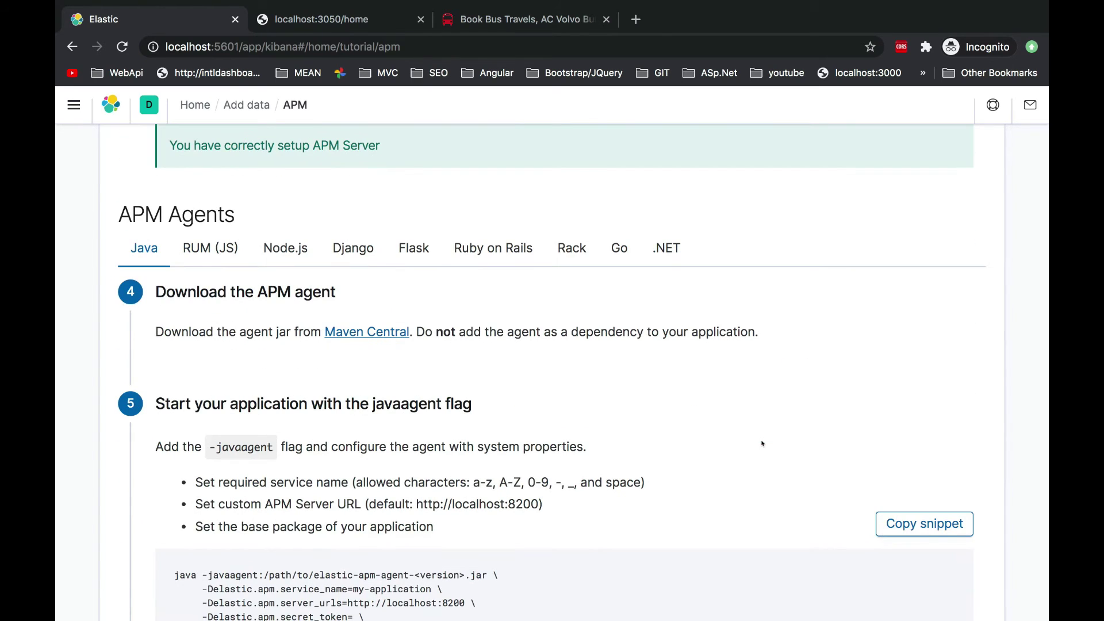
click(286, 249)
scroll(409, 394, down, 4)
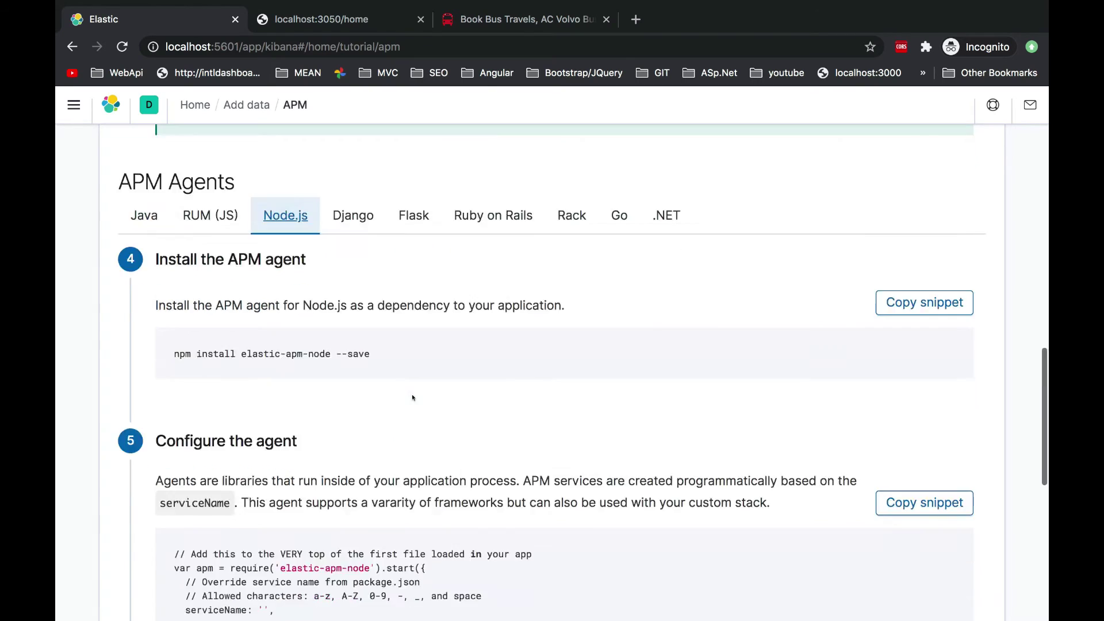
scroll(412, 393, down, 5)
scroll(287, 287, up, 2)
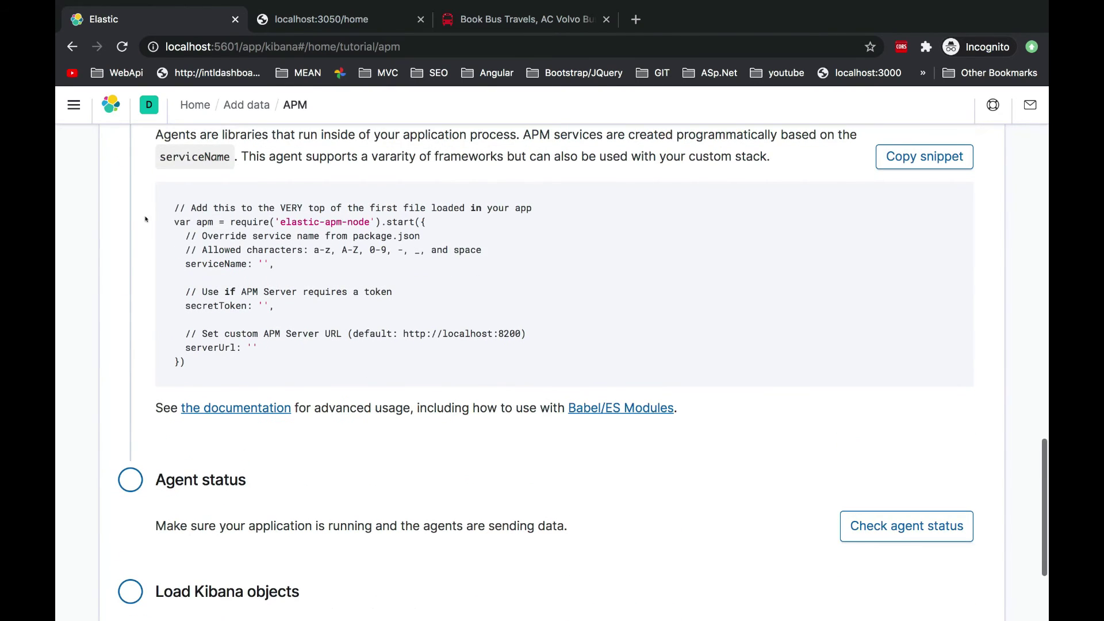
drag(165, 205, 190, 365)
scroll(259, 357, down, 3)
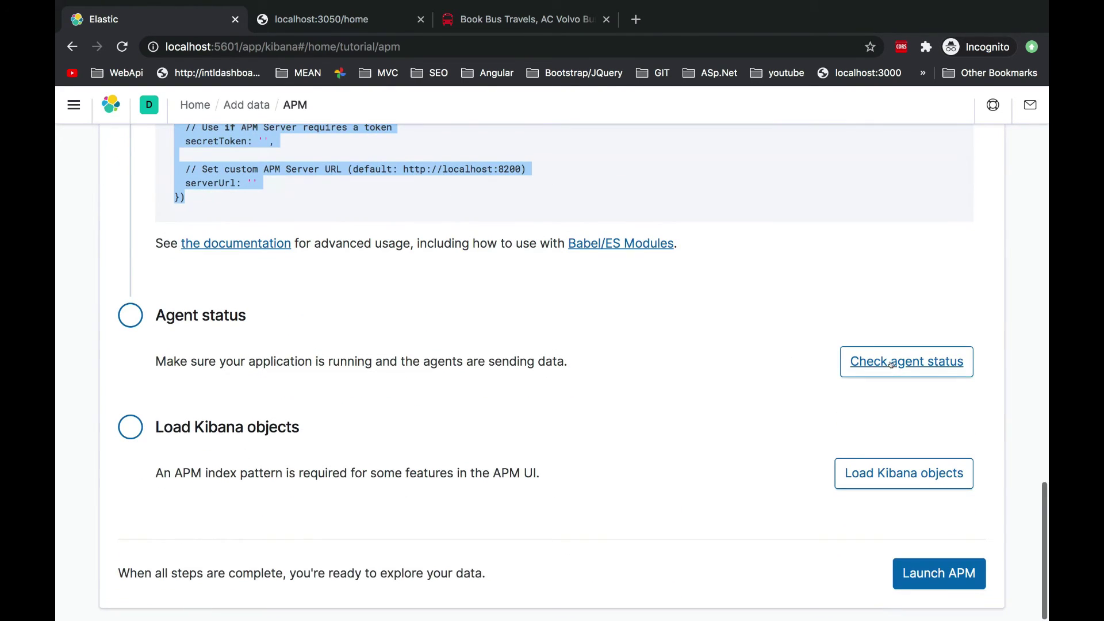
click(891, 363)
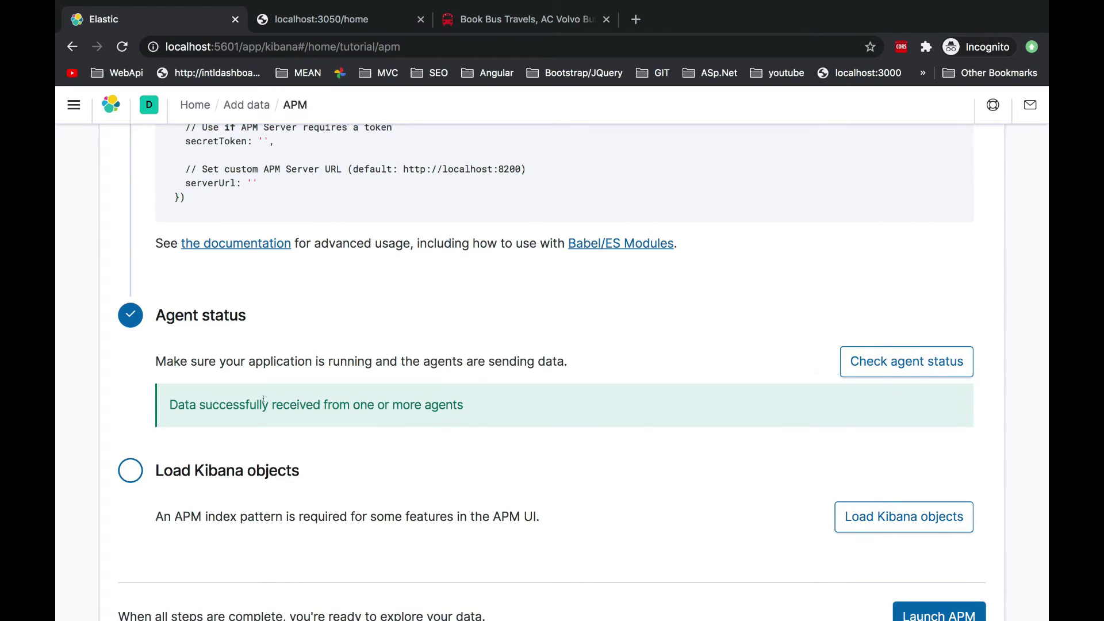
drag(177, 402, 567, 402)
Step: Load the APM Kibana objects, confirming the overwrite so 1 saved object is added
scroll(345, 396, down, 1)
drag(208, 427, 380, 427)
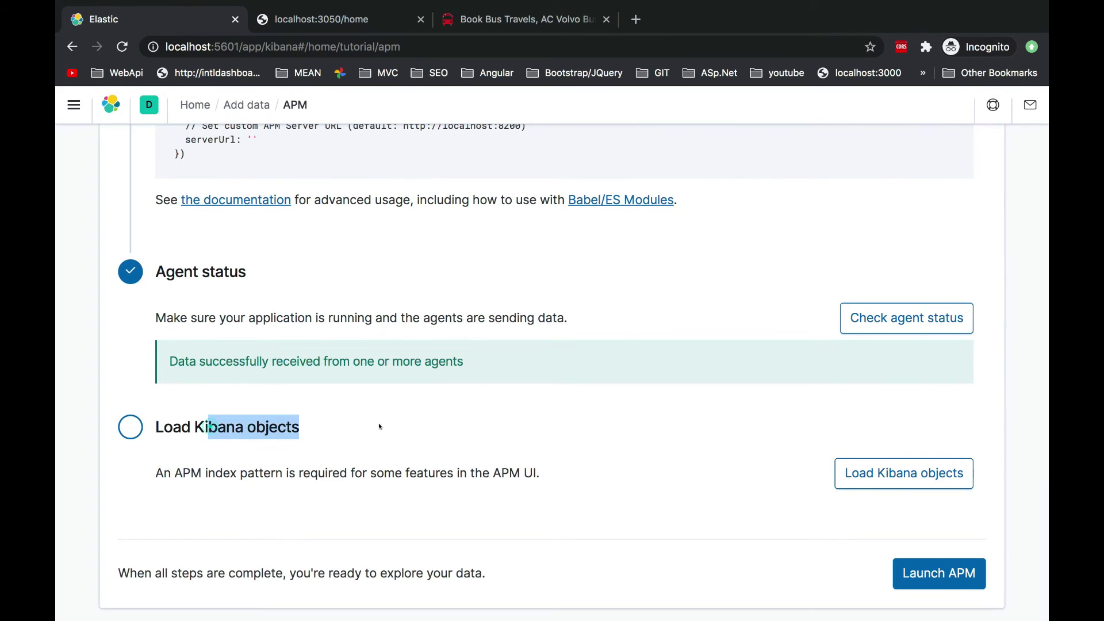
click(917, 482)
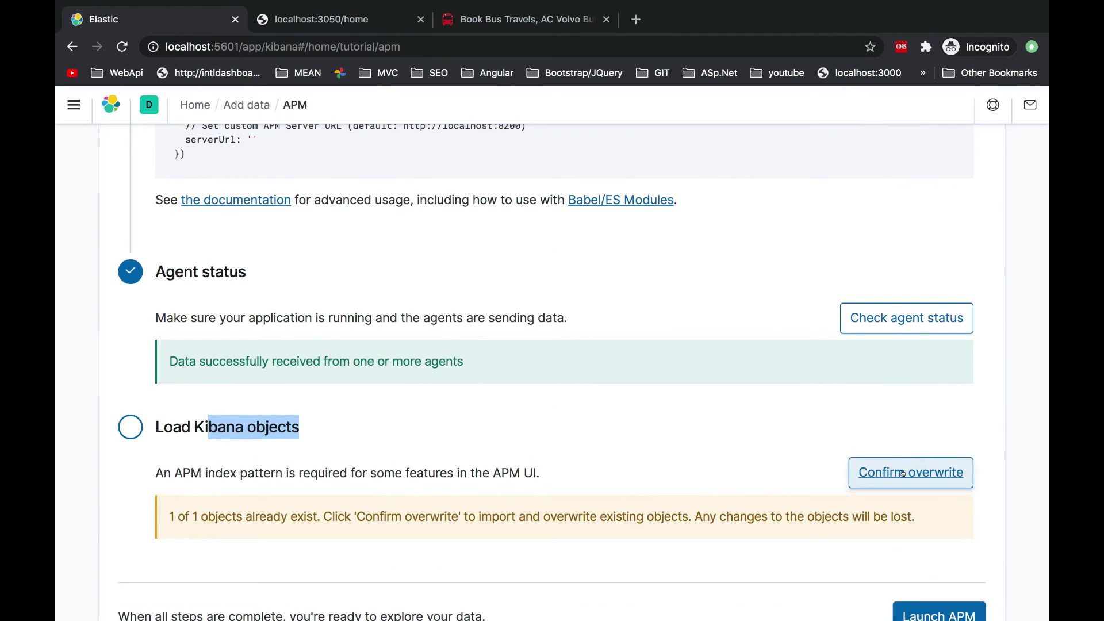
click(901, 474)
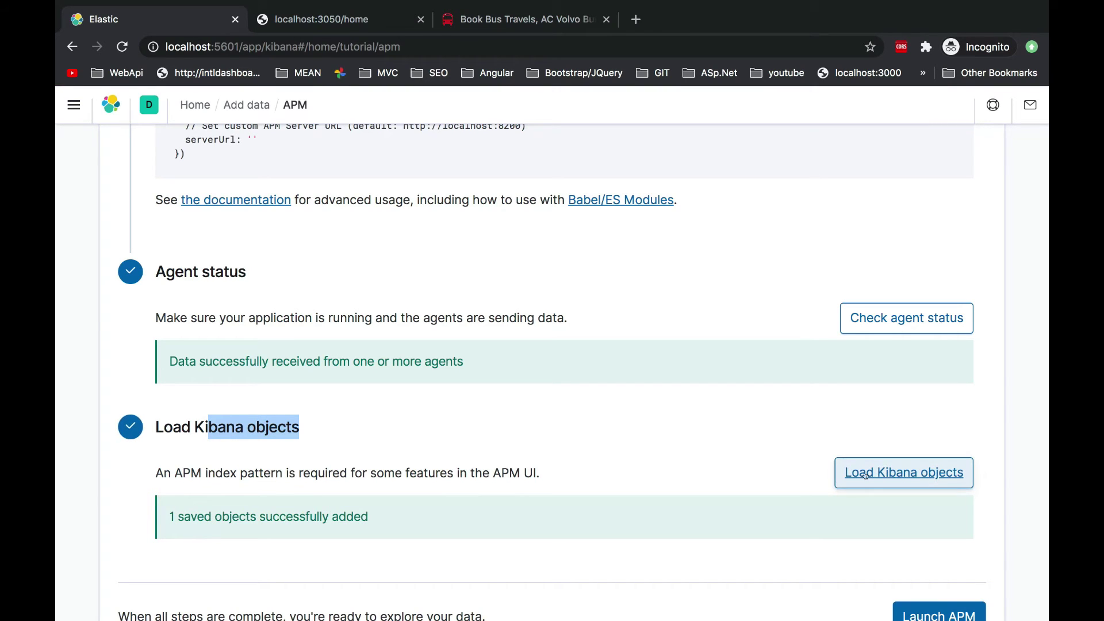
drag(165, 514, 461, 520)
scroll(461, 524, down, 1)
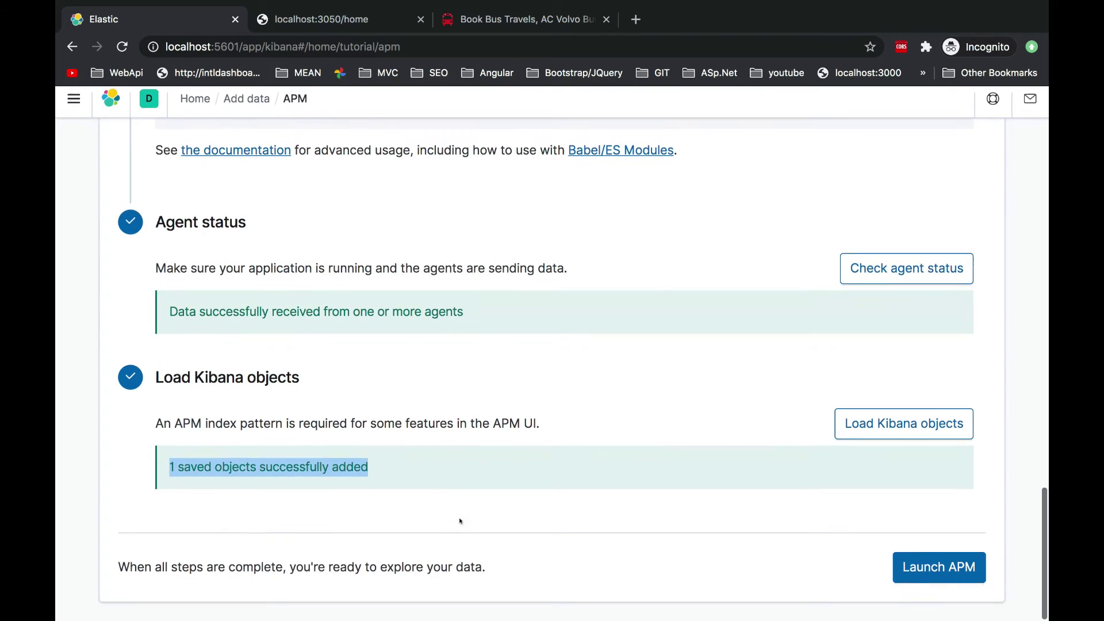
Step: Launch APM and open the TestingAPM development service to list its GET /home and GET / transactions
click(939, 573)
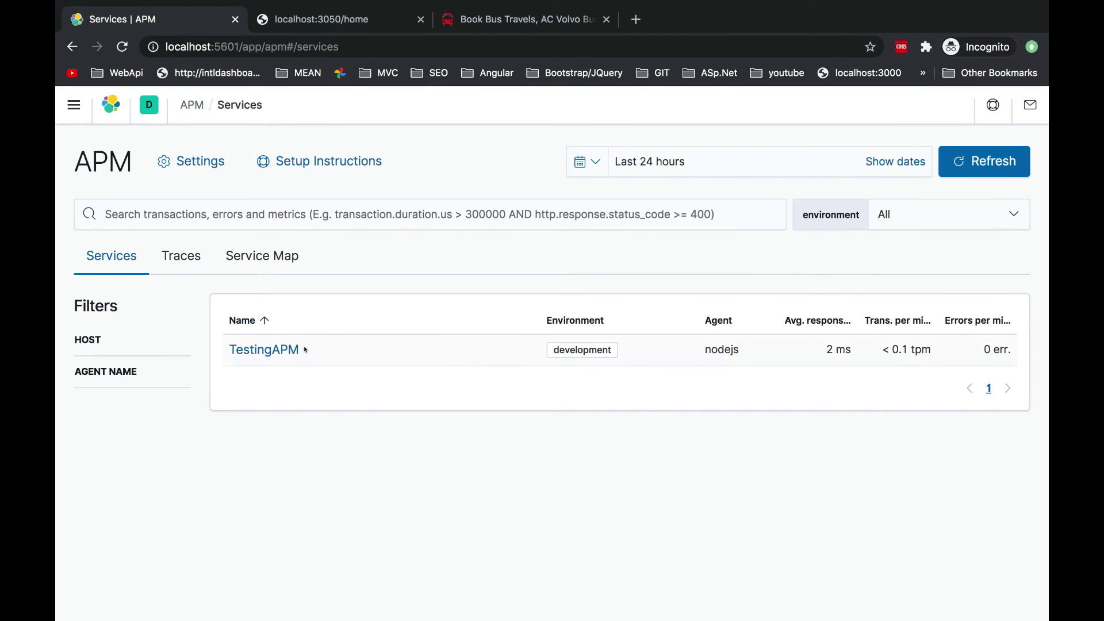
drag(305, 350, 223, 347)
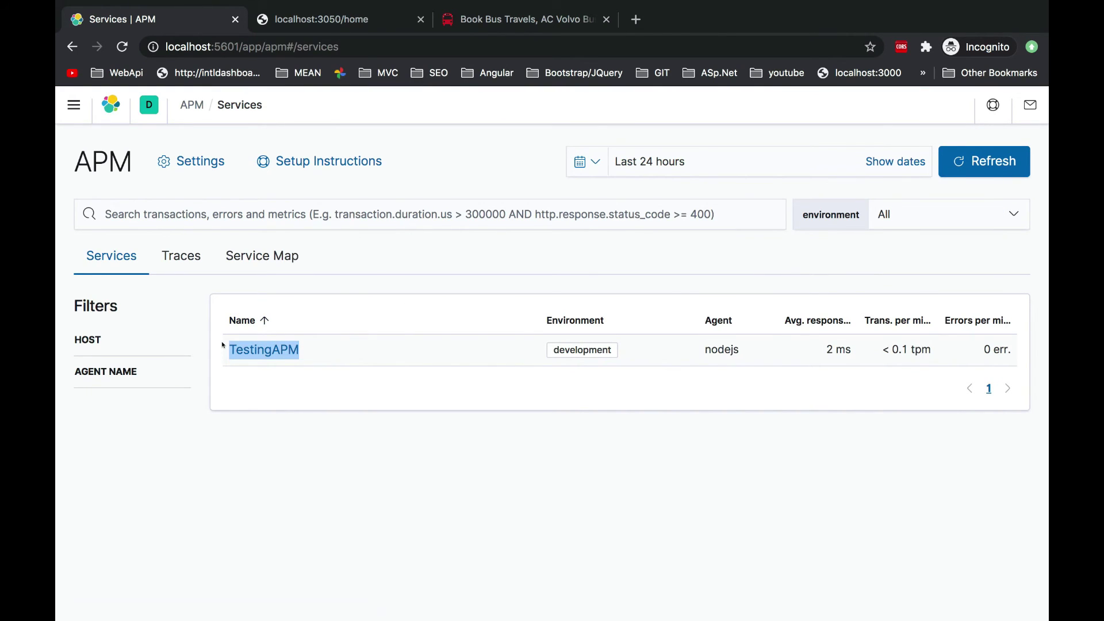
drag(633, 350, 525, 350)
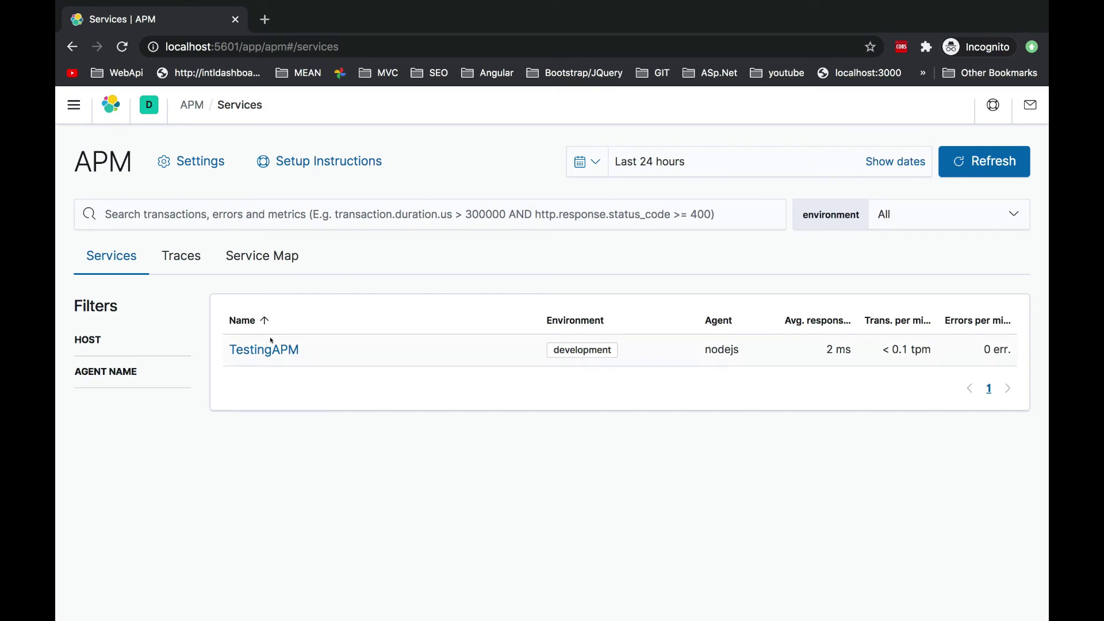
click(263, 350)
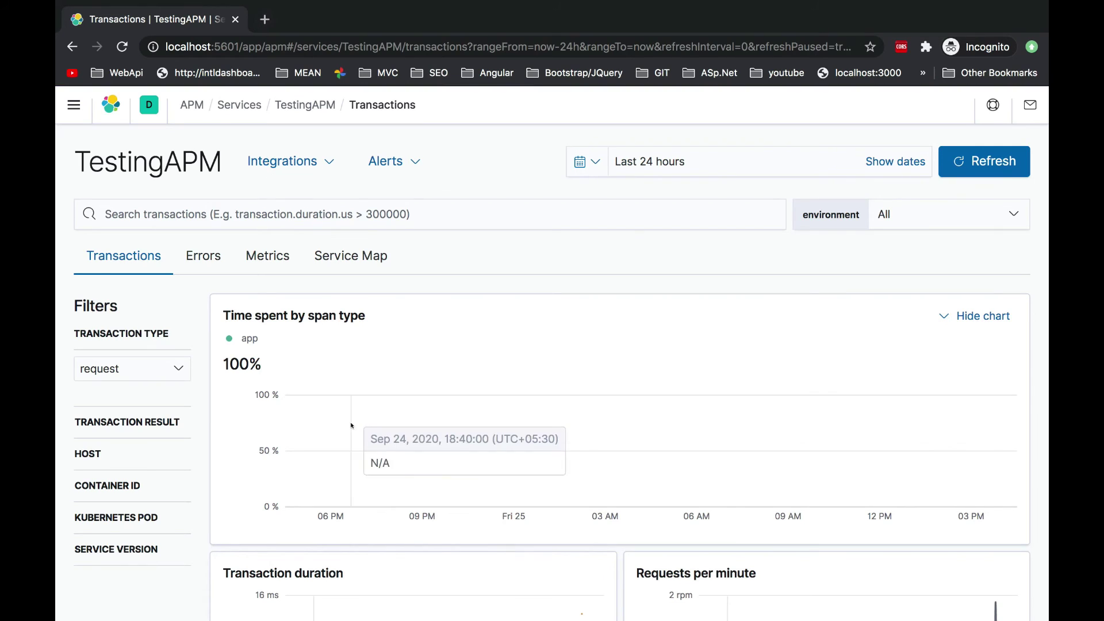
scroll(352, 426, down, 7)
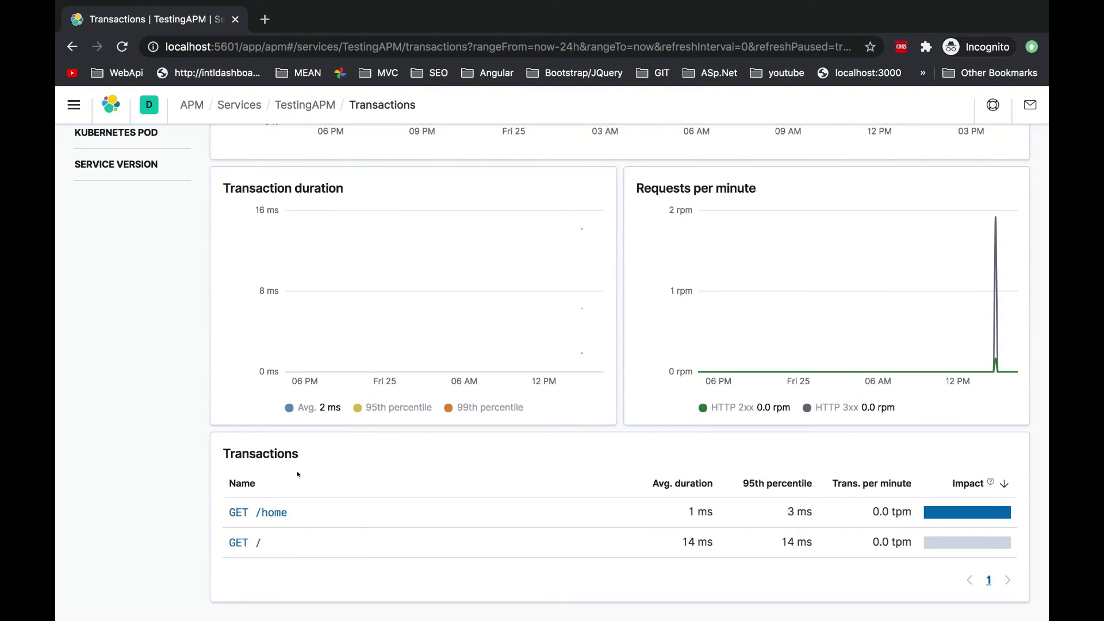
Step: Try loading localhost:3050 in a new Chrome tab
click(264, 20)
text(localhost:3000)
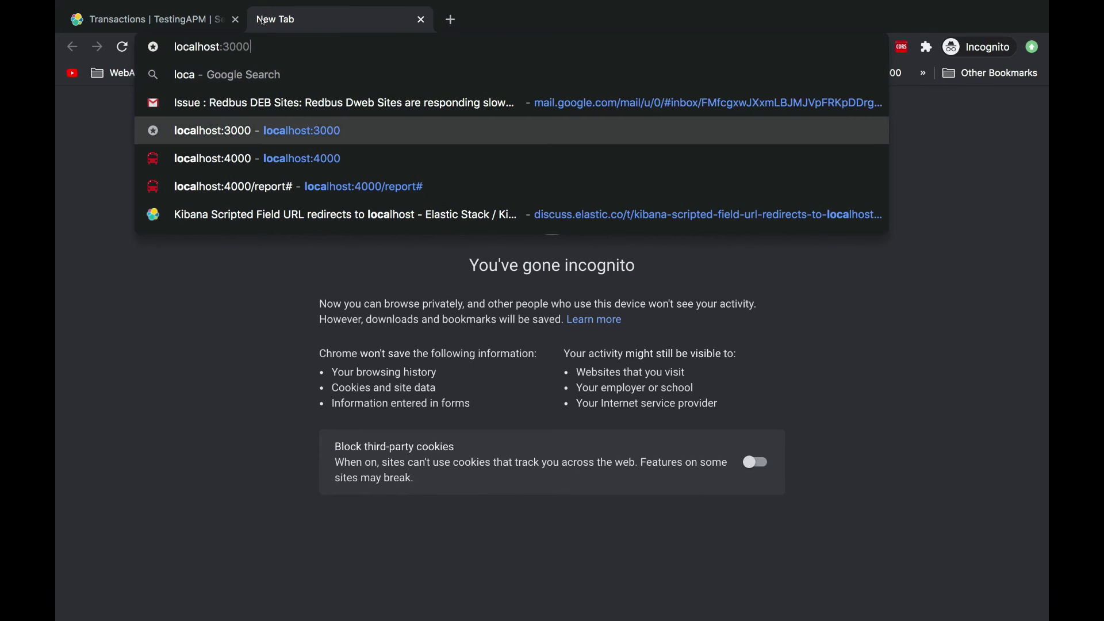
key(BackSpace)
key(BackSpace)
text(050)
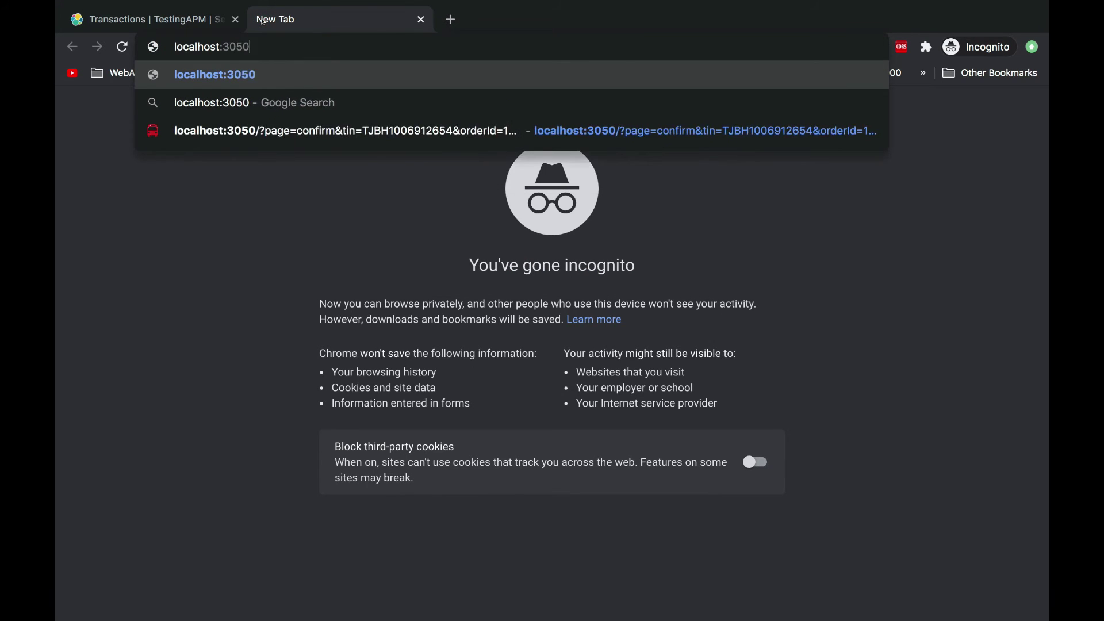
key(Return)
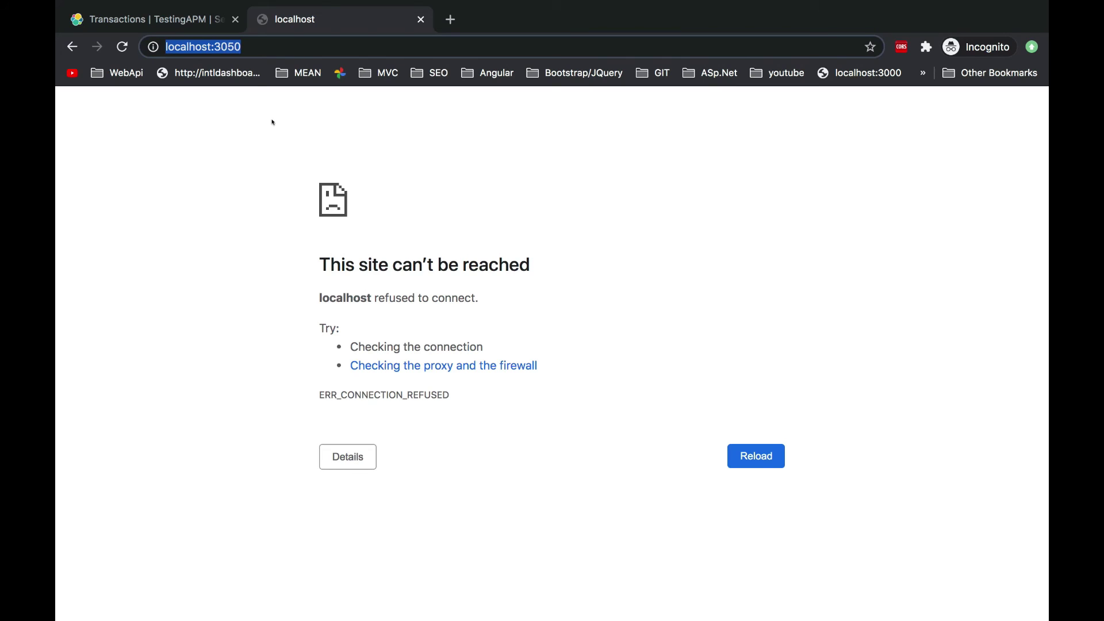
Step: Restart node app.js in VS Code, then reopen localhost:3050 in a fresh tab
key(super+Tab)
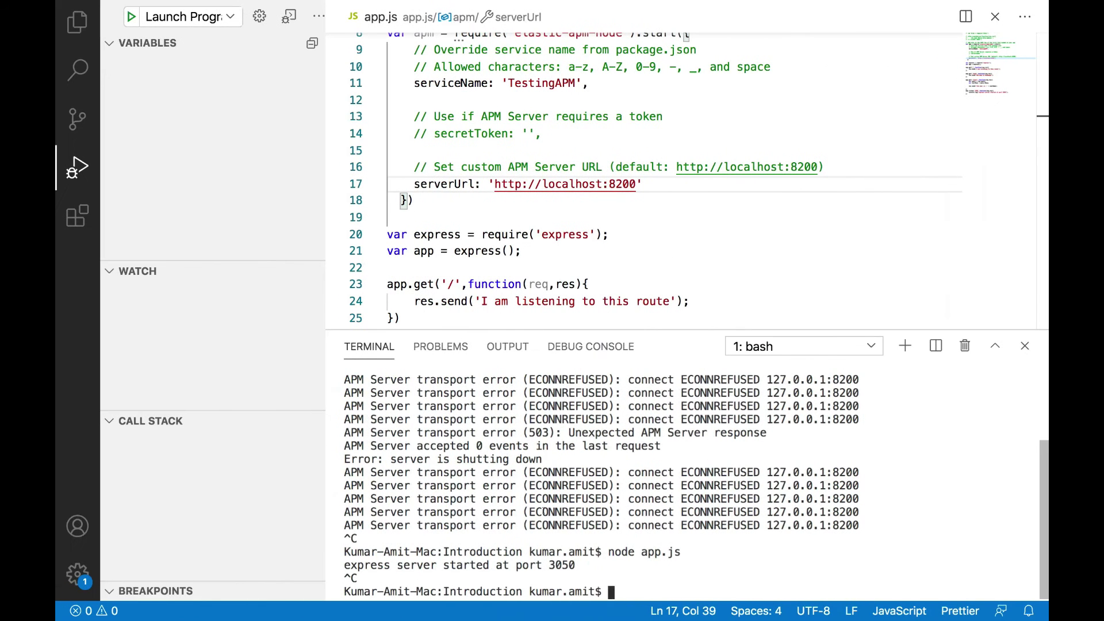
key(Up)
key(Return)
key(super+Tab)
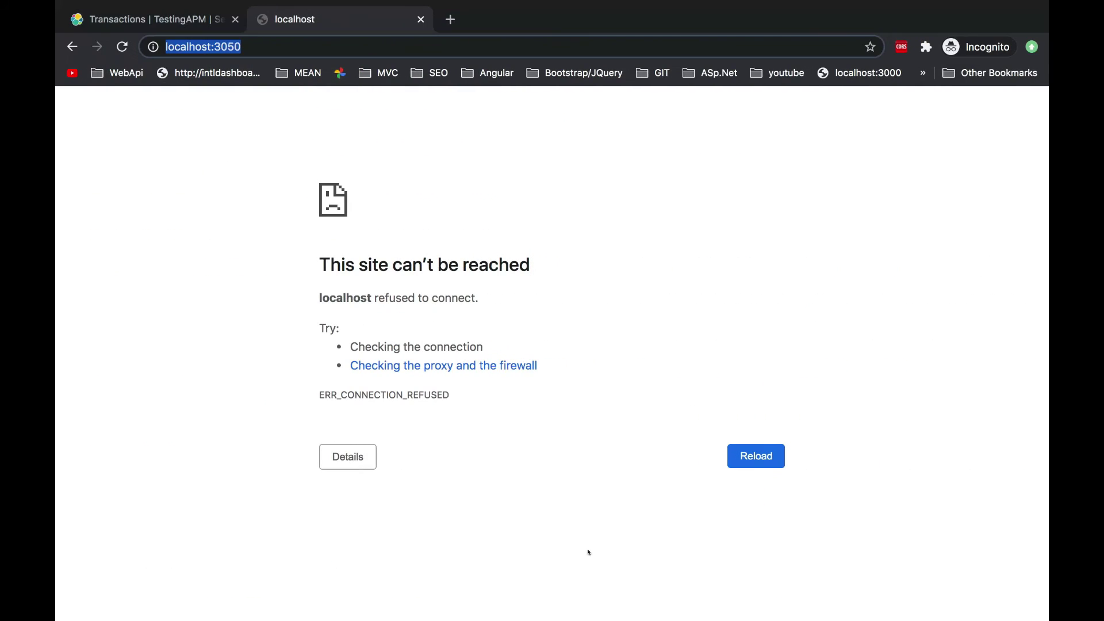
click(421, 20)
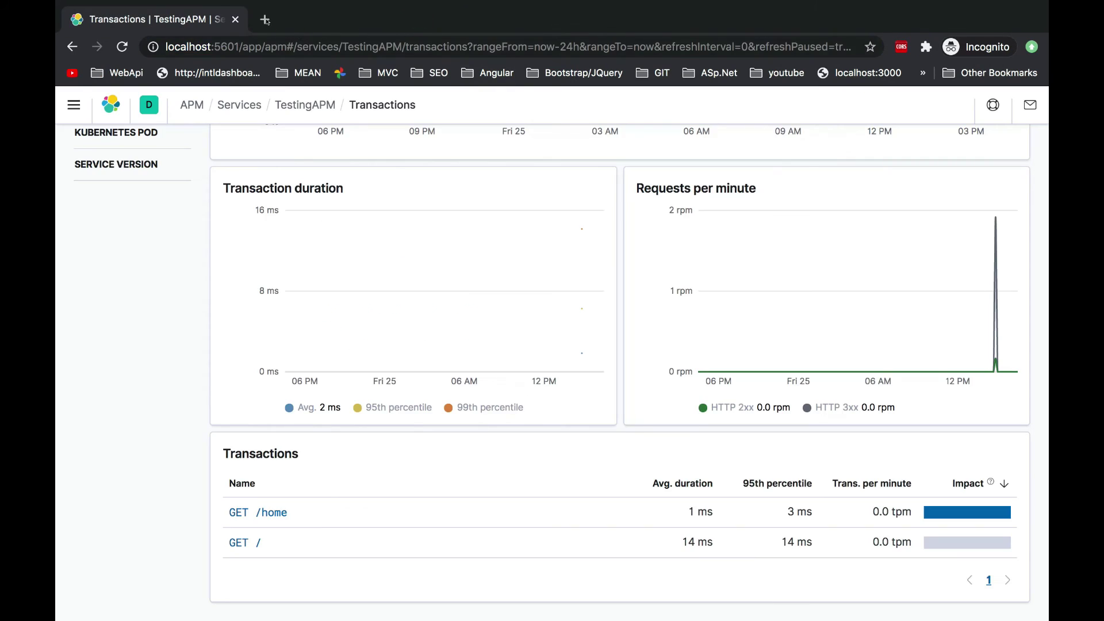
click(261, 19)
text(localhost:3050)
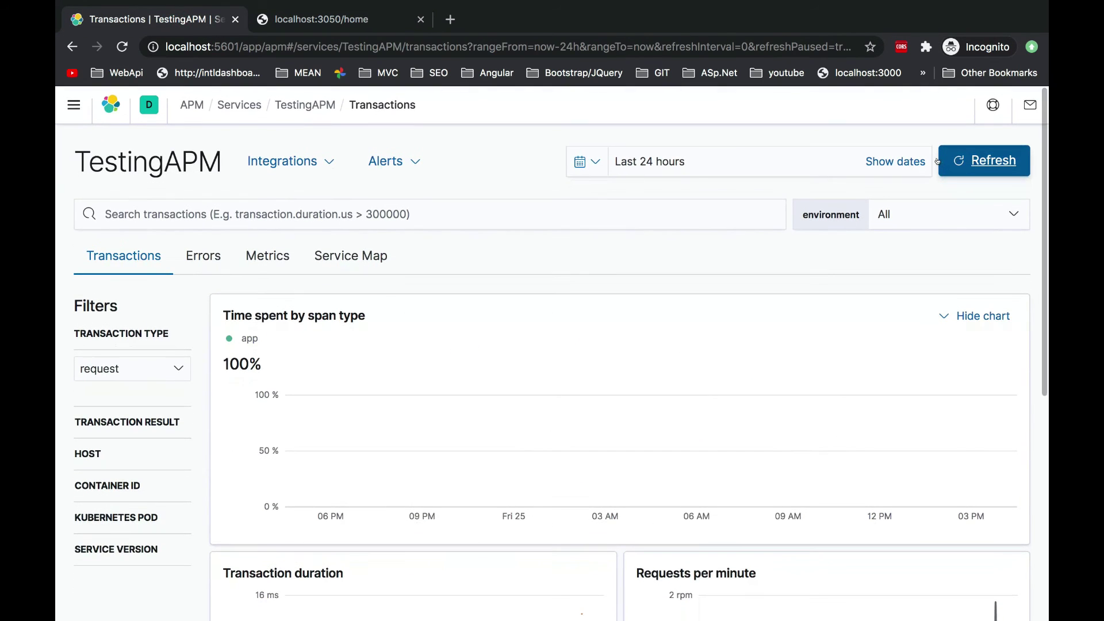
Step: Set the time range to Last 15 minutes and open the GET /home transaction
click(586, 162)
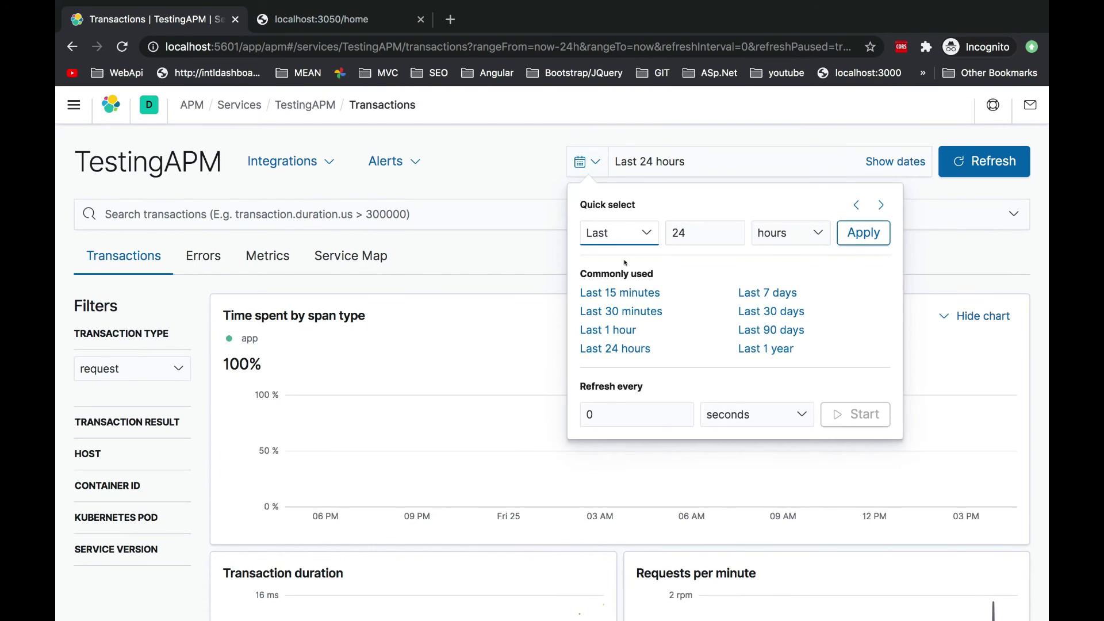
click(622, 292)
scroll(623, 286, down, 5)
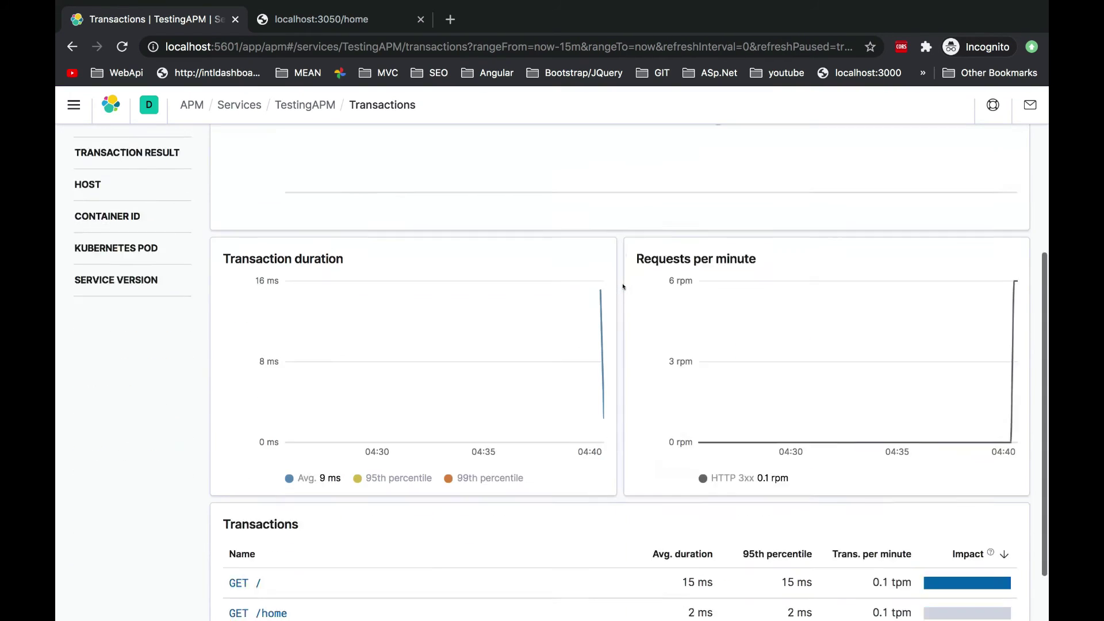
scroll(623, 286, down, 2)
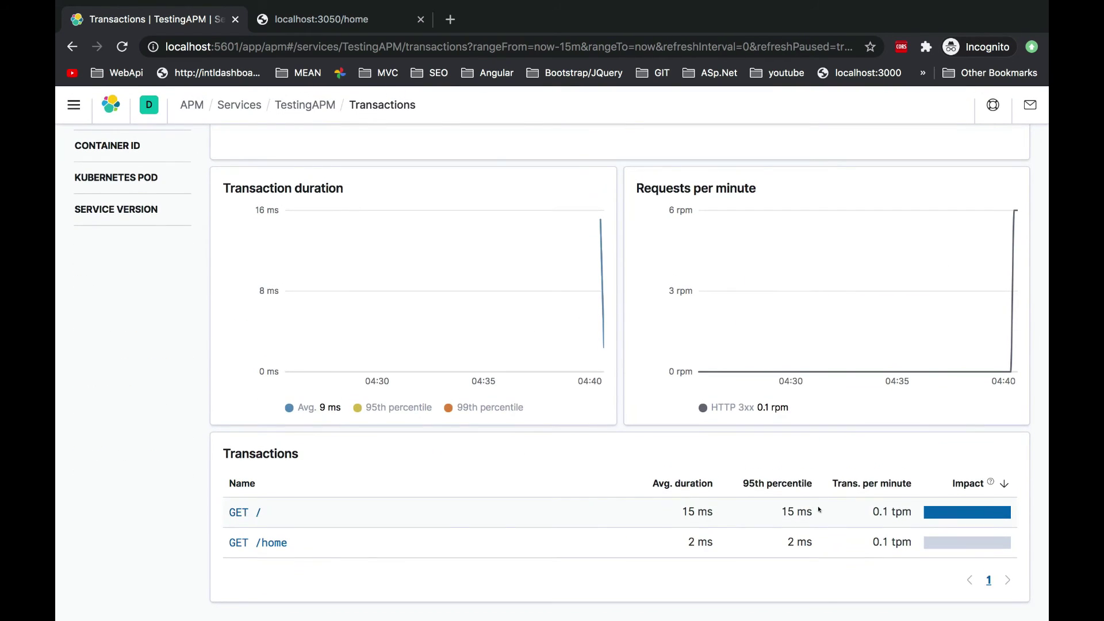
click(255, 542)
scroll(254, 543, down, 7)
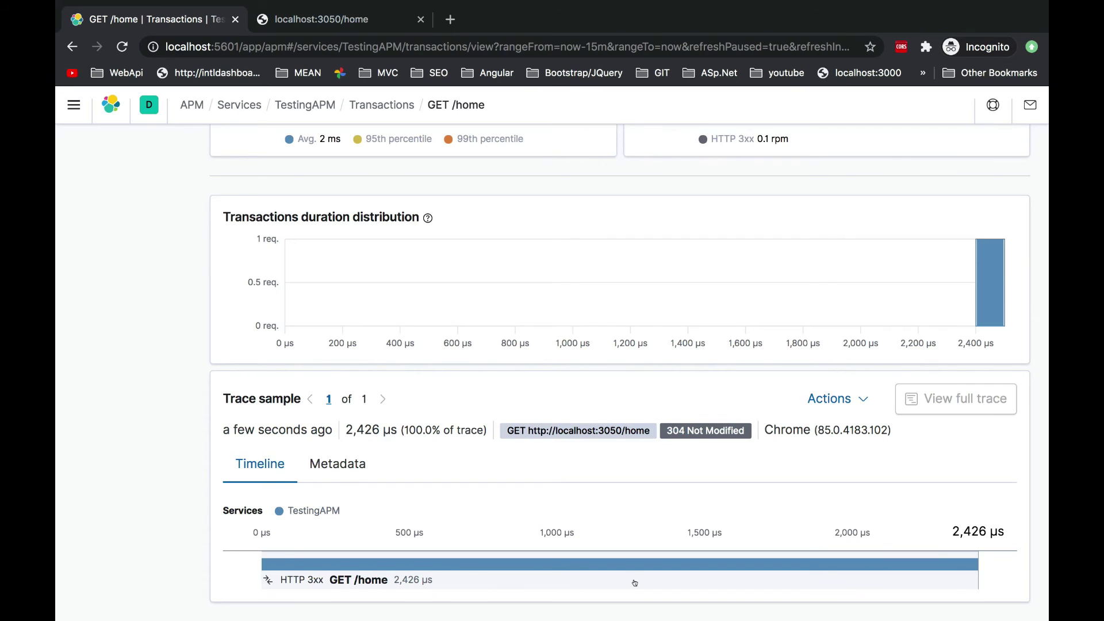
Step: Open the GET /home Transaction details flyout and scroll through its HTTP, host, service and process metadata
click(627, 562)
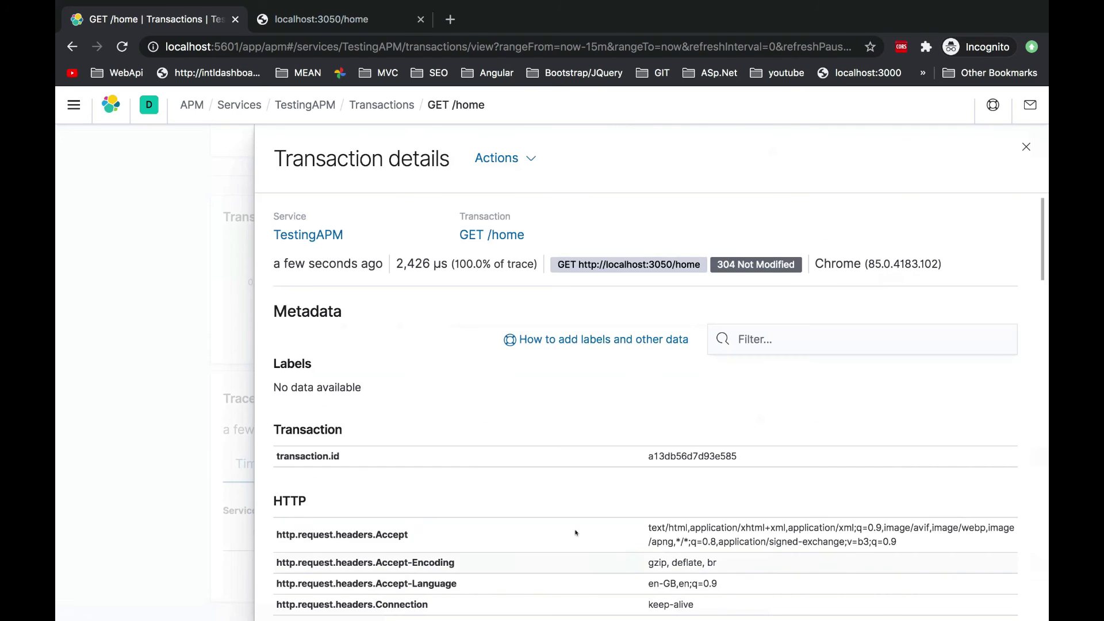
scroll(474, 462, down, 5)
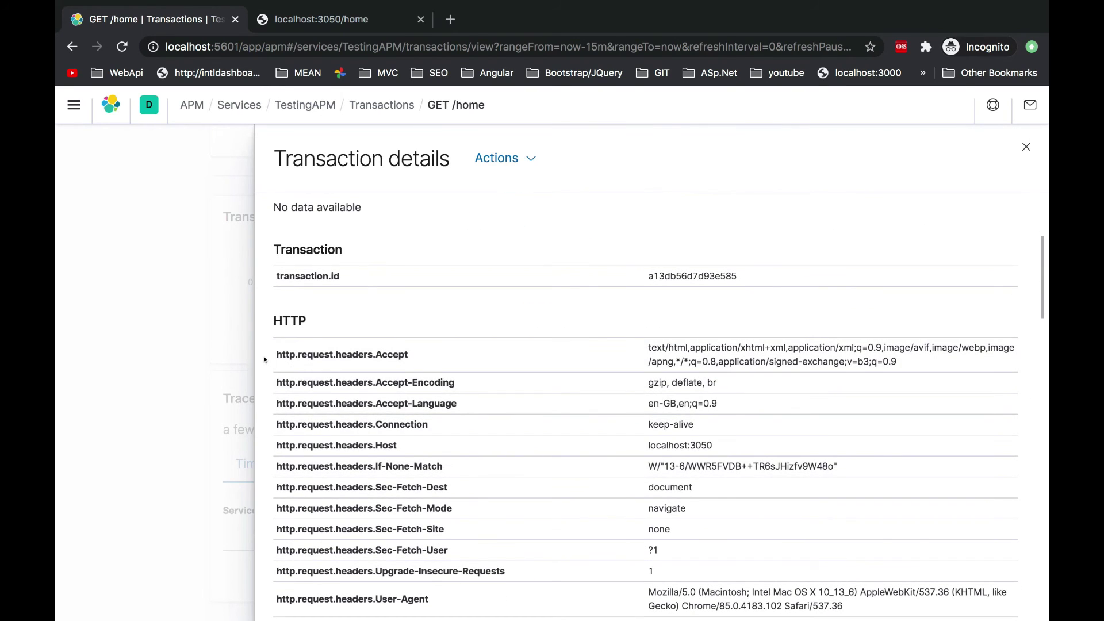
scroll(264, 361, down, 10)
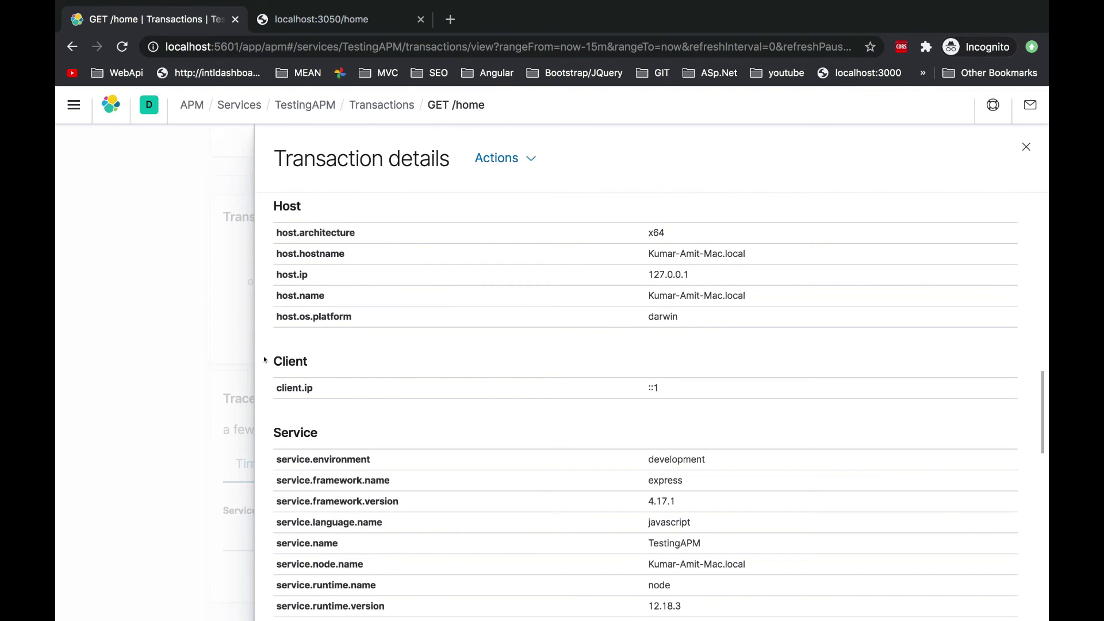
scroll(264, 360, down, 5)
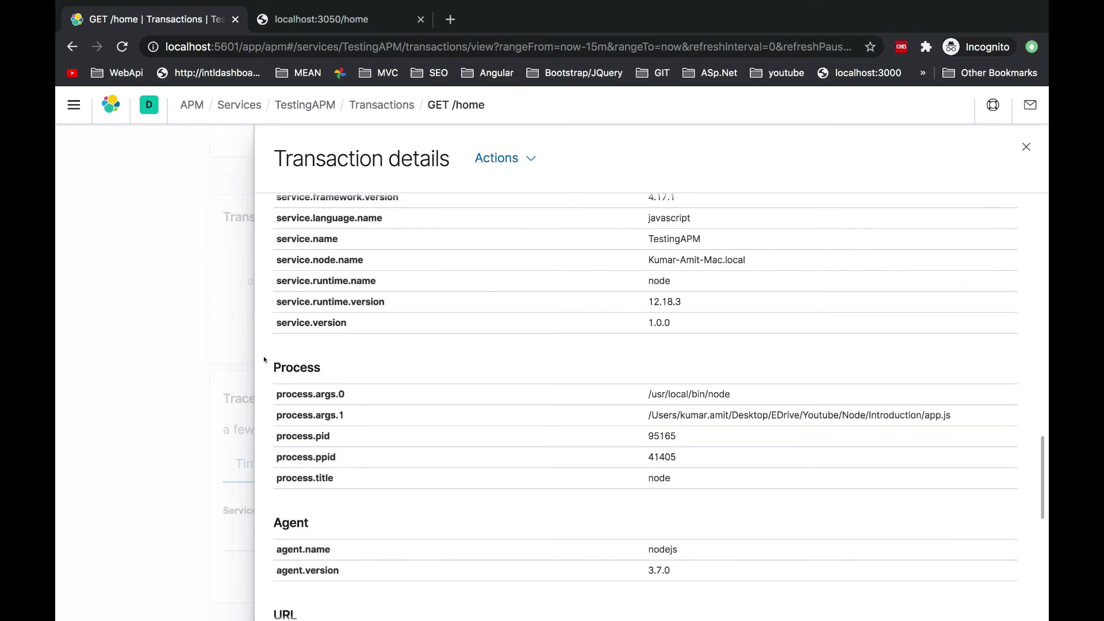
scroll(263, 360, down, 6)
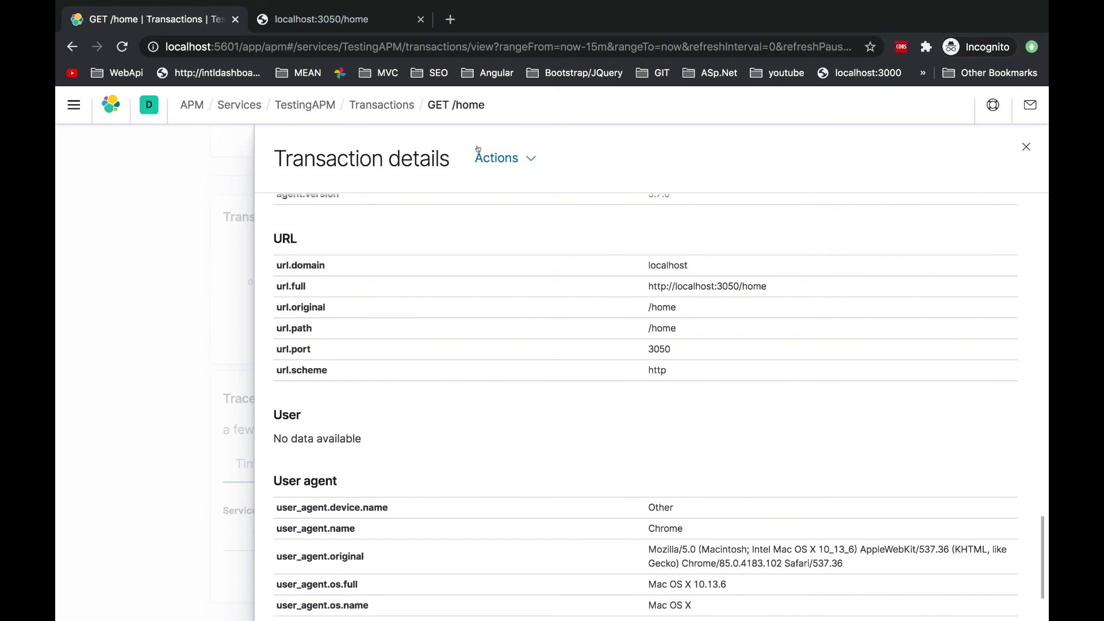
scroll(400, 312, up, 20)
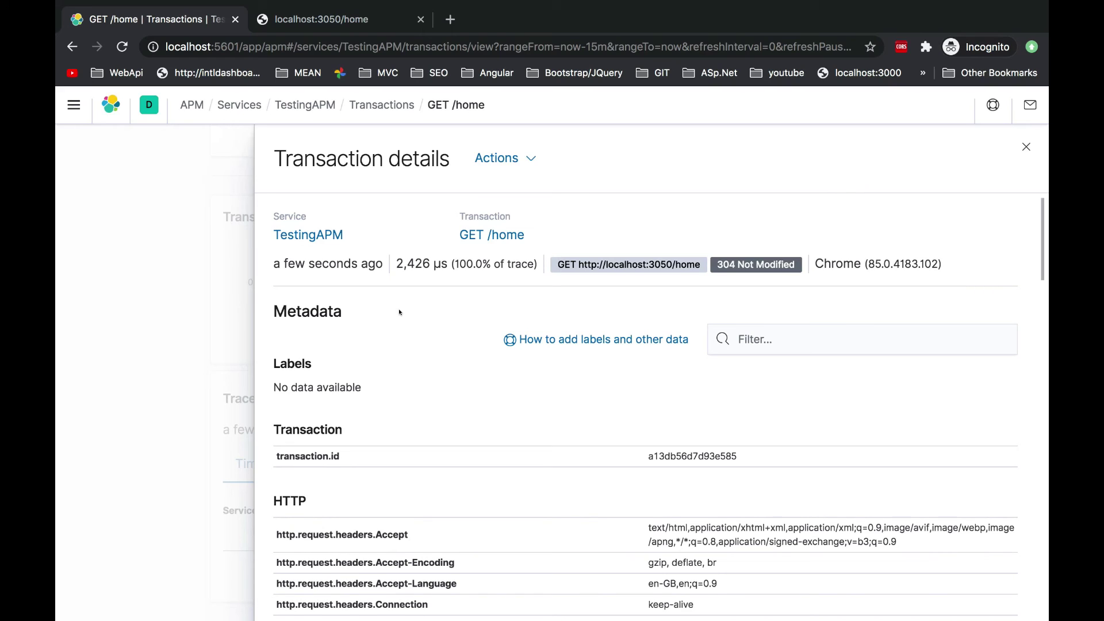
Step: Close the flyout and show the trace sample's Metadata tab, scrolling through its sections
click(201, 219)
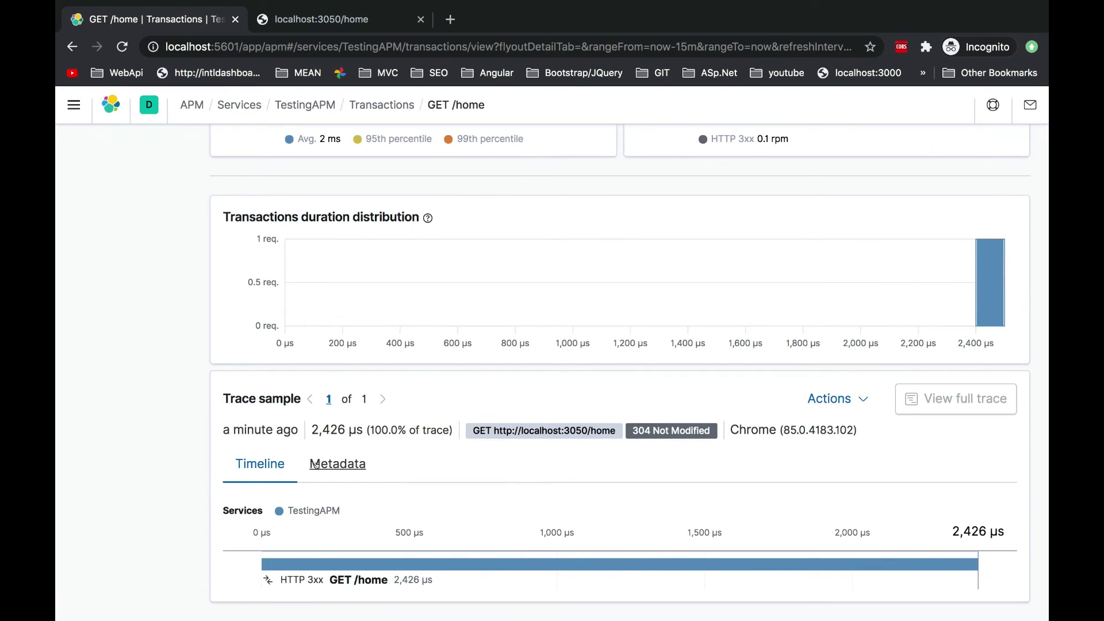
click(333, 465)
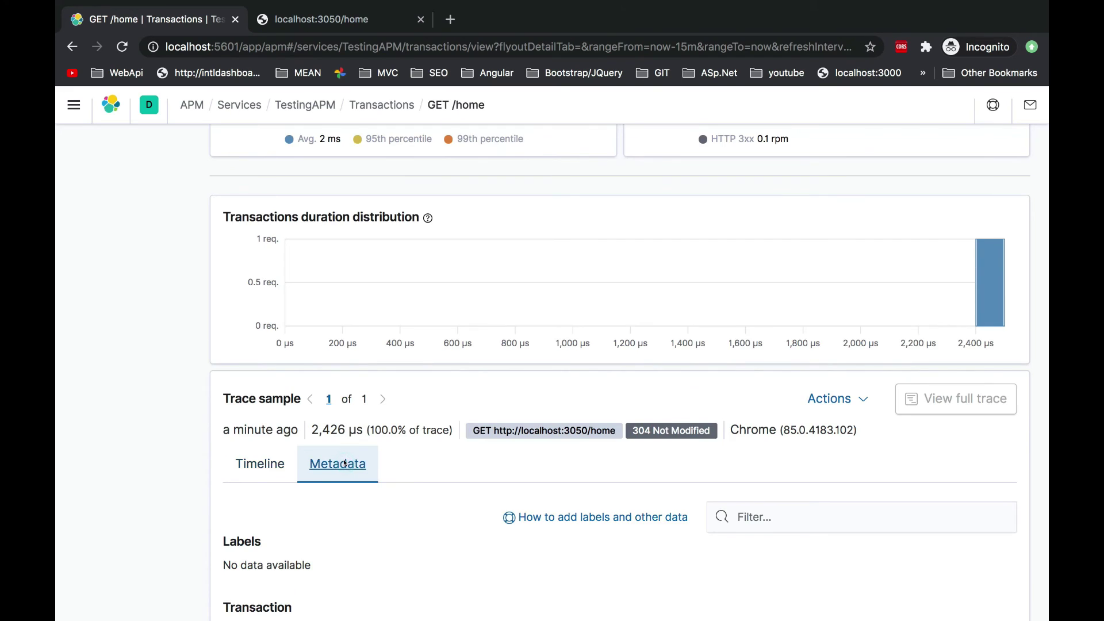
scroll(344, 463, down, 10)
scroll(344, 463, down, 8)
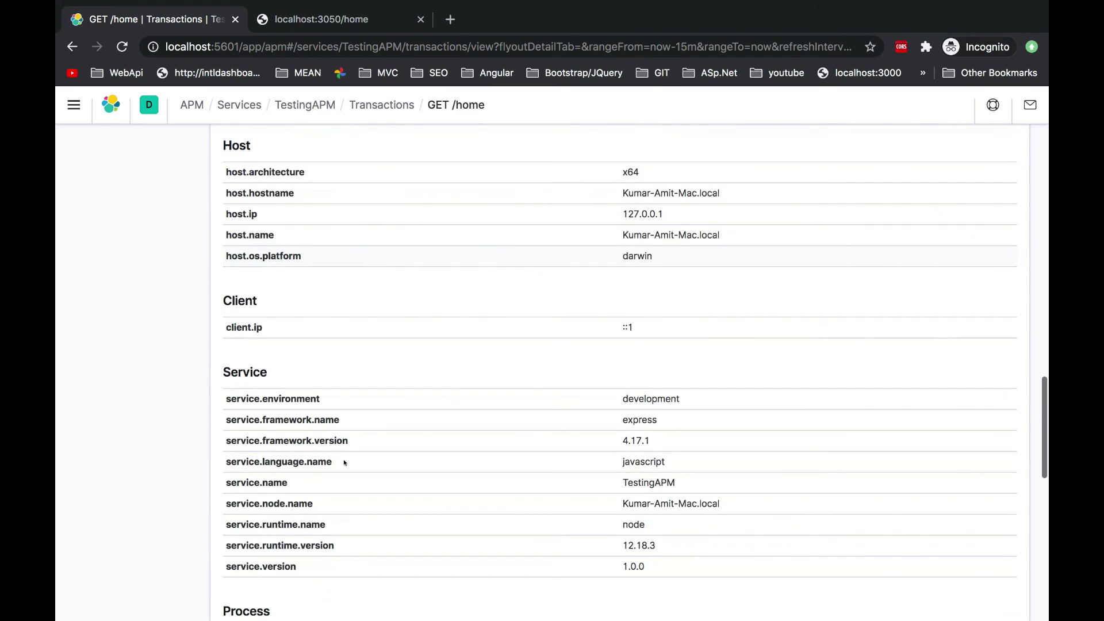
scroll(344, 463, down, 12)
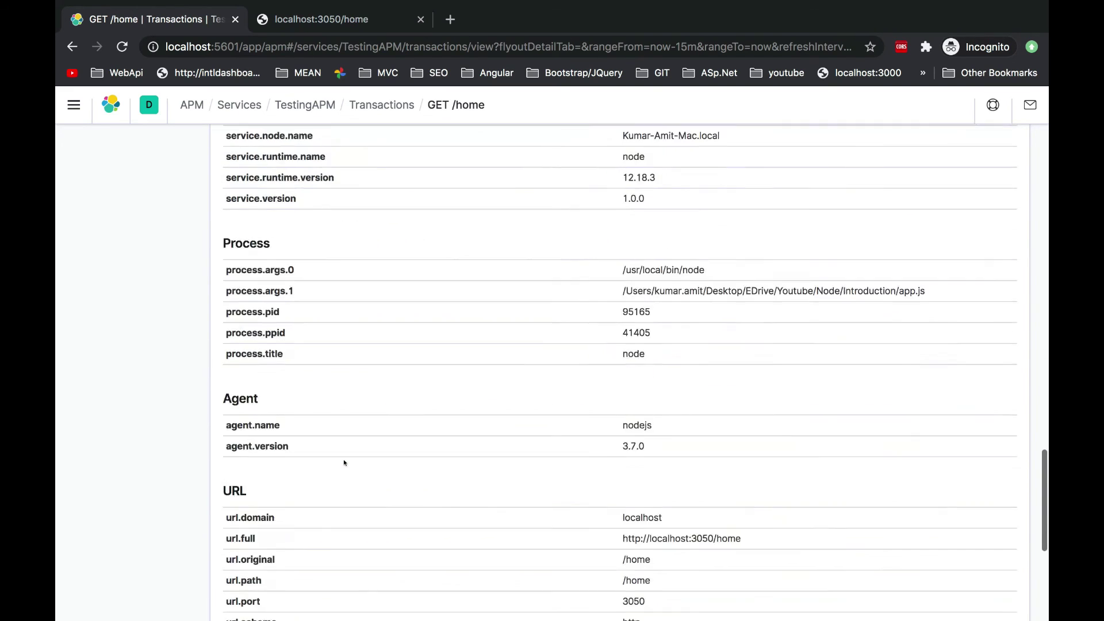
scroll(343, 463, up, 10)
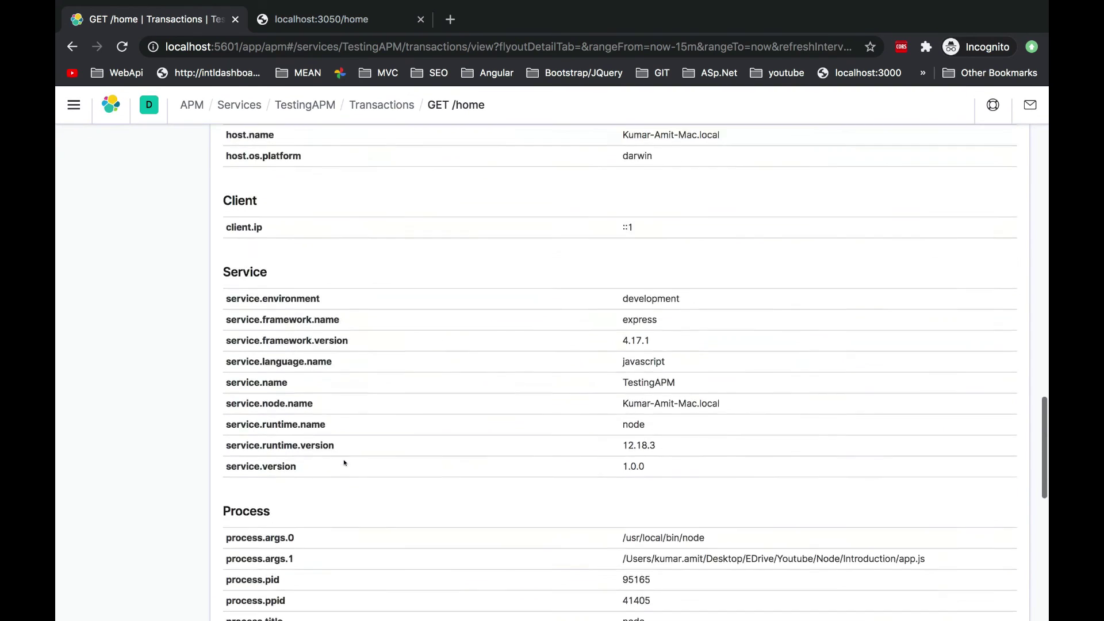
scroll(344, 463, down, 10)
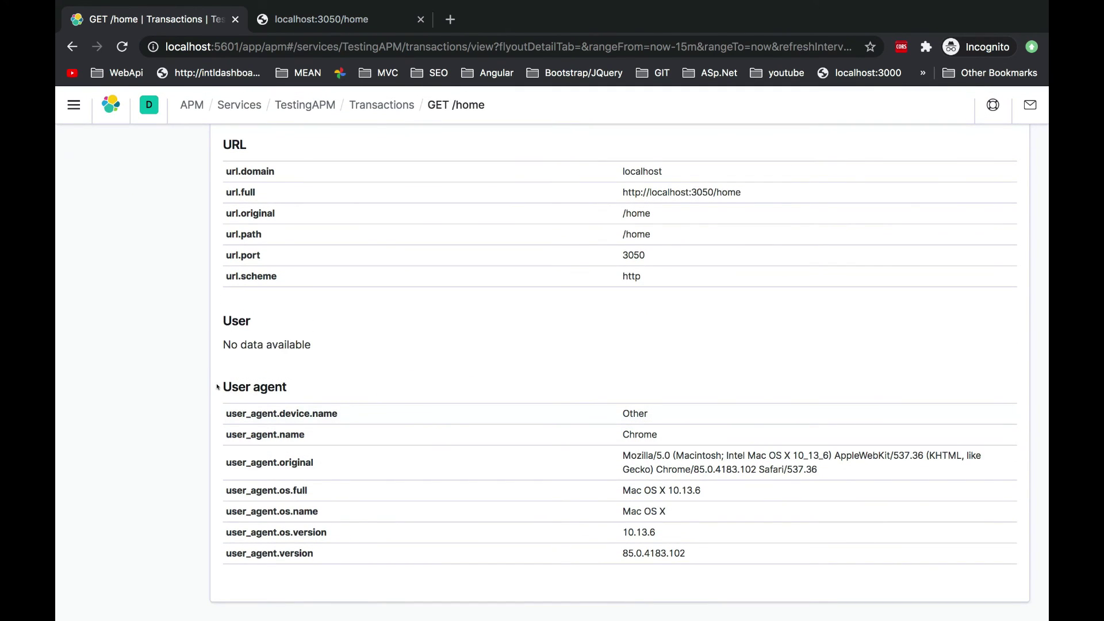
drag(217, 387, 327, 387)
scroll(328, 385, up, 6)
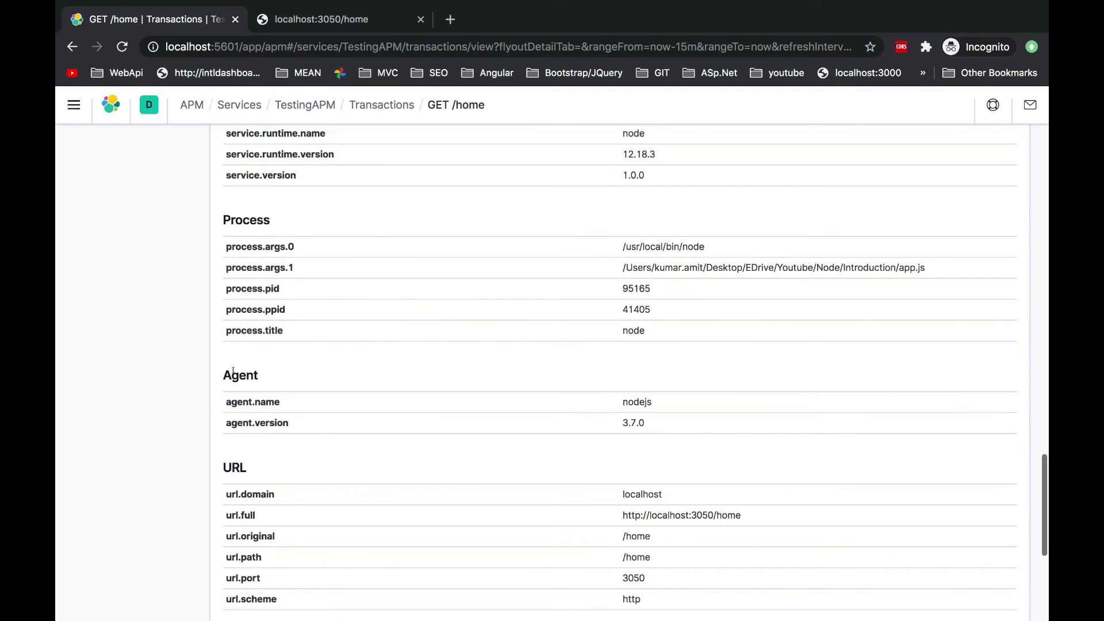
scroll(224, 372, up, 5)
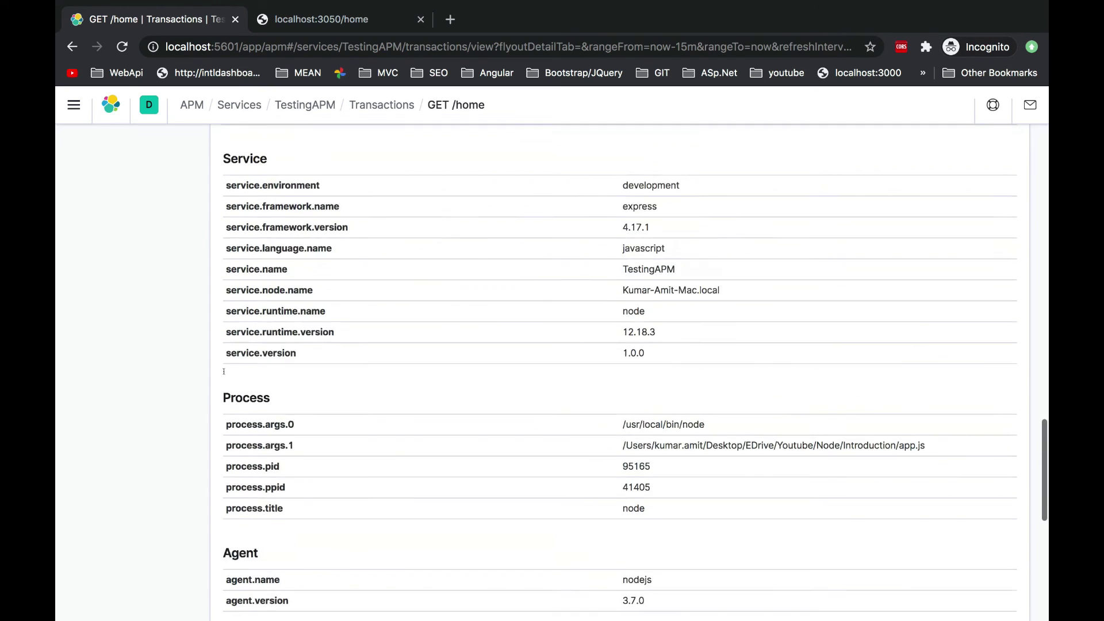
scroll(223, 376, up, 15)
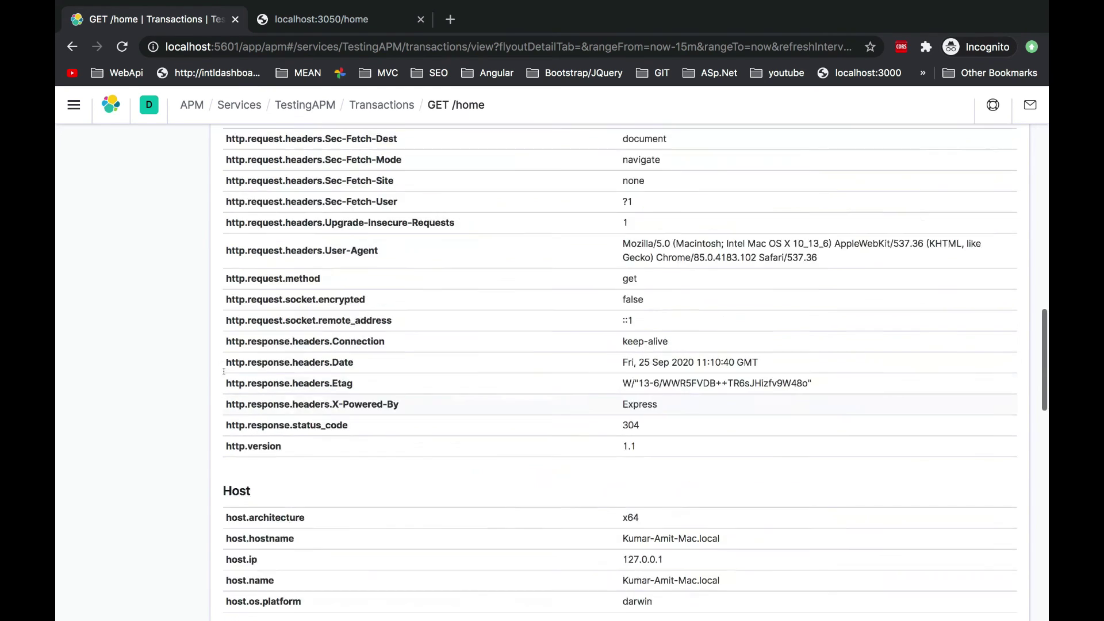
scroll(224, 372, up, 10)
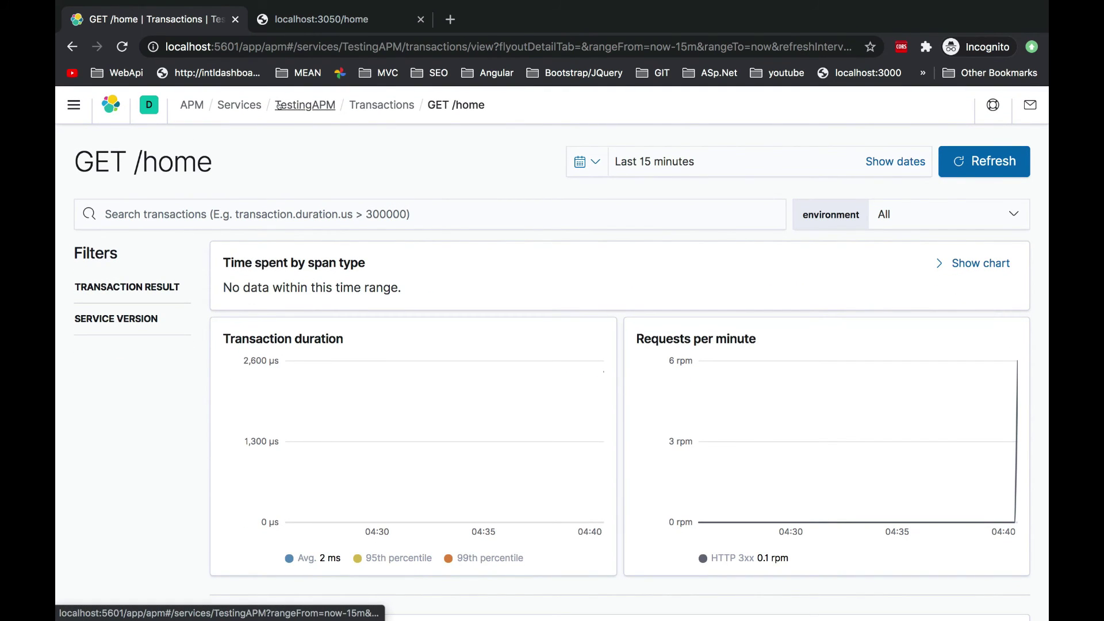
Step: Return to Services, open TestingAPM, and switch to its Errors tab
click(239, 105)
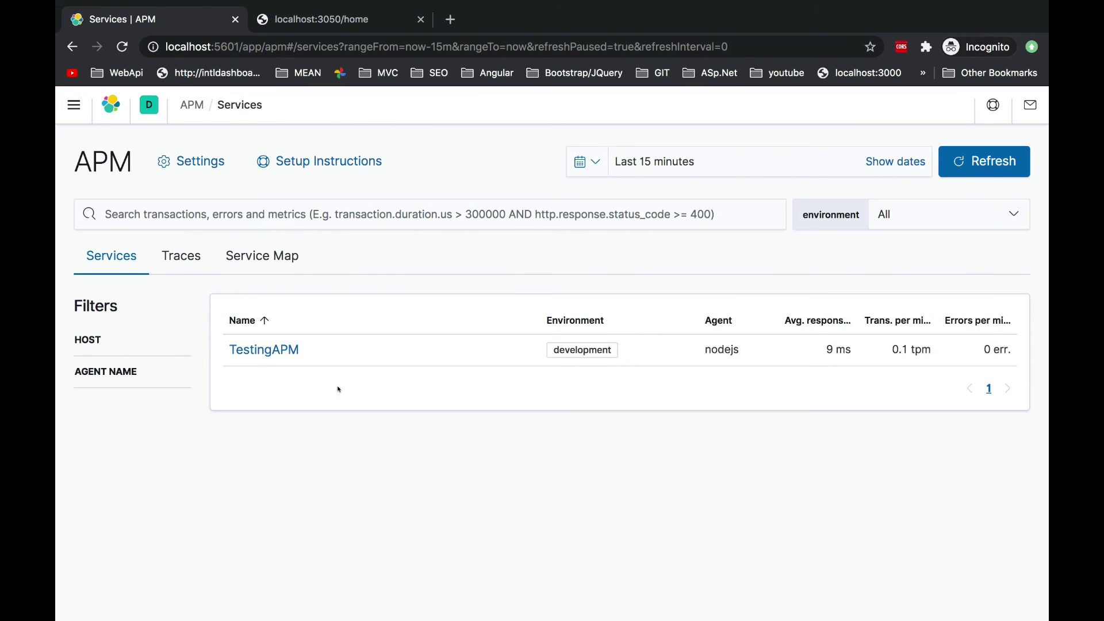
click(277, 352)
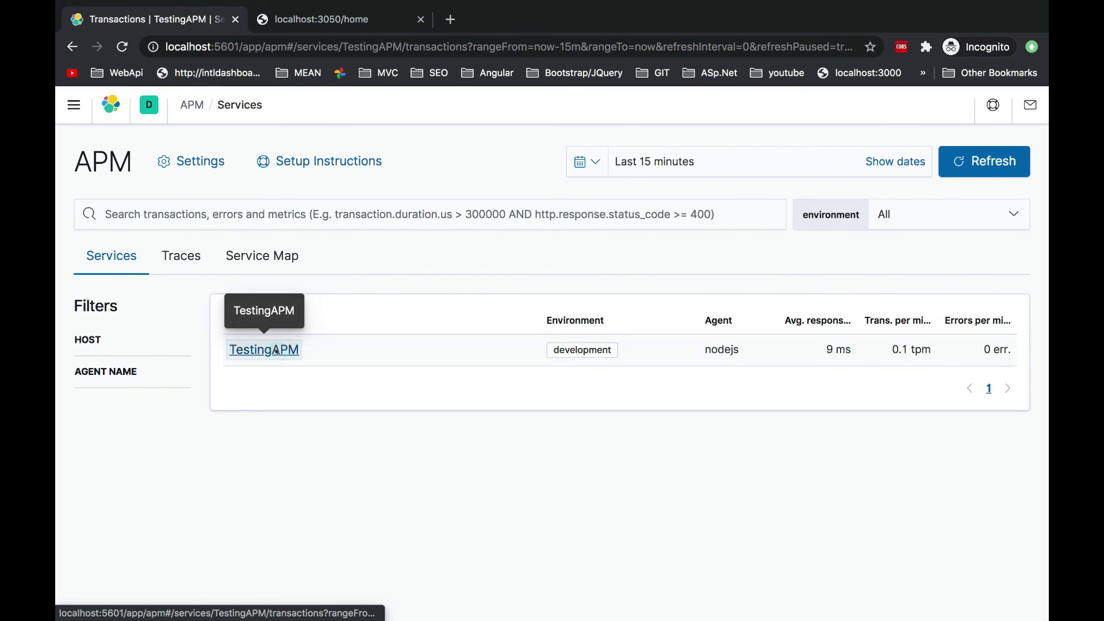
click(204, 257)
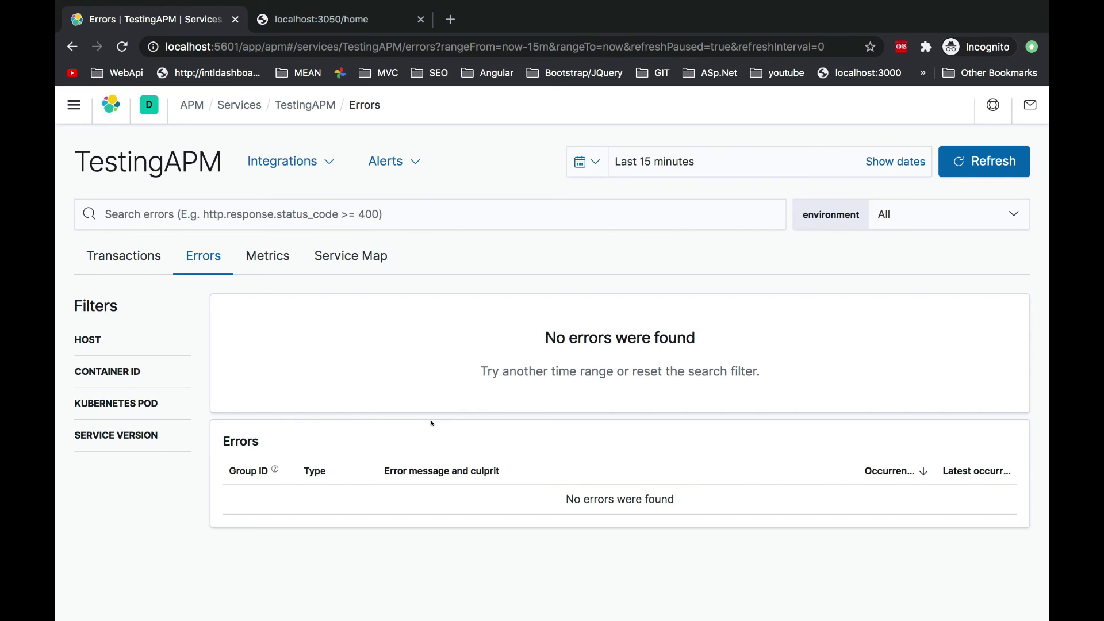
Step: Add throw new Error('testing error'); on line 25 of app.js and save the file
key(ctrl+Left)
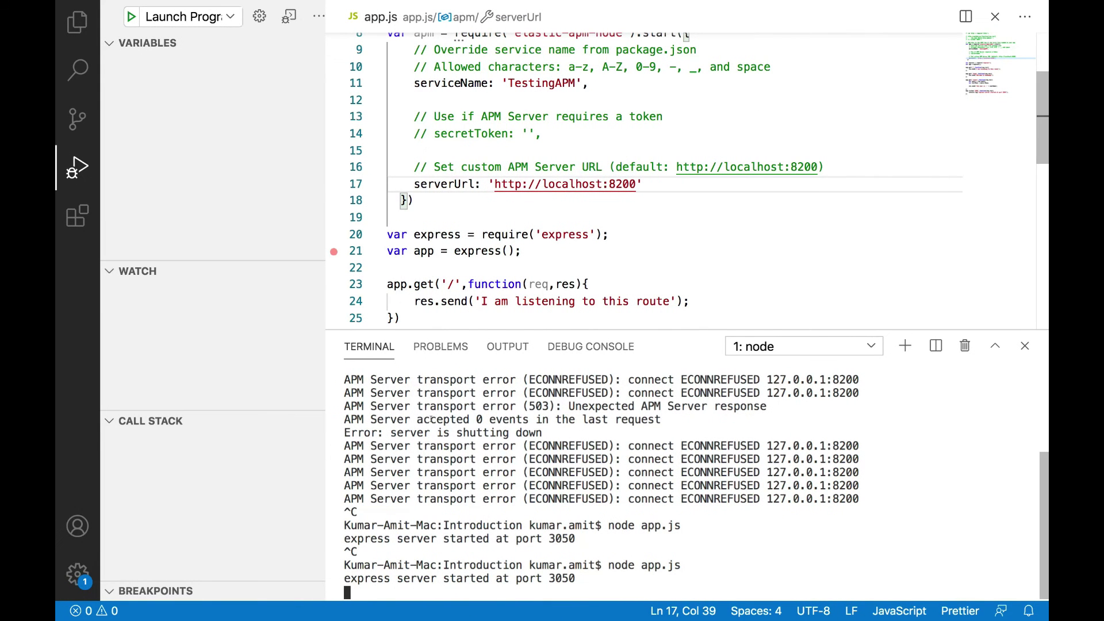
scroll(531, 209, down, 3)
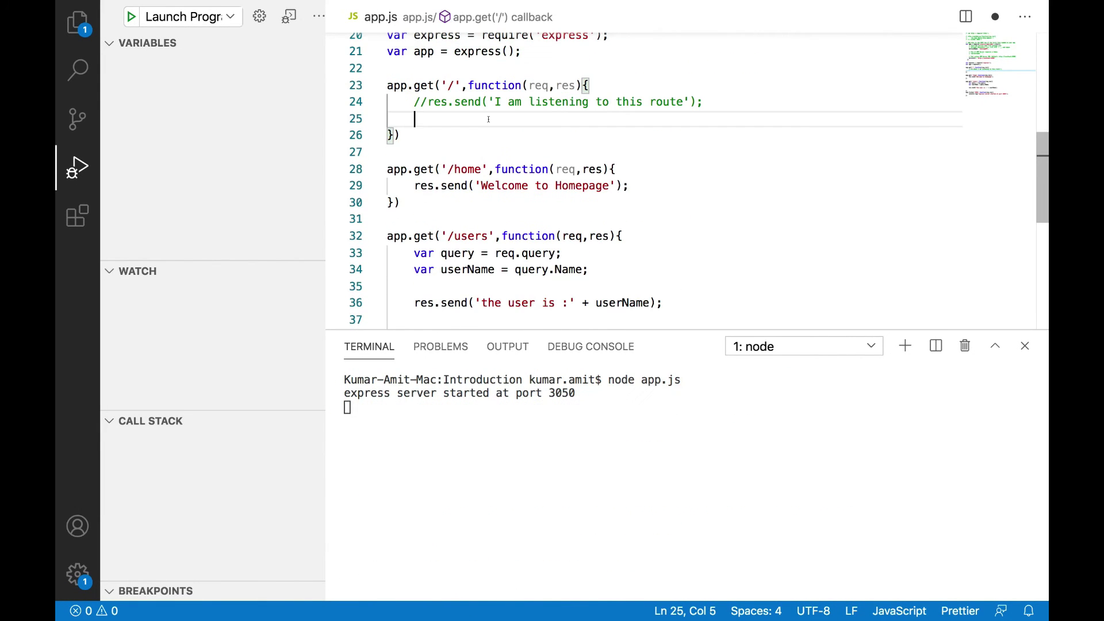
text(thro)
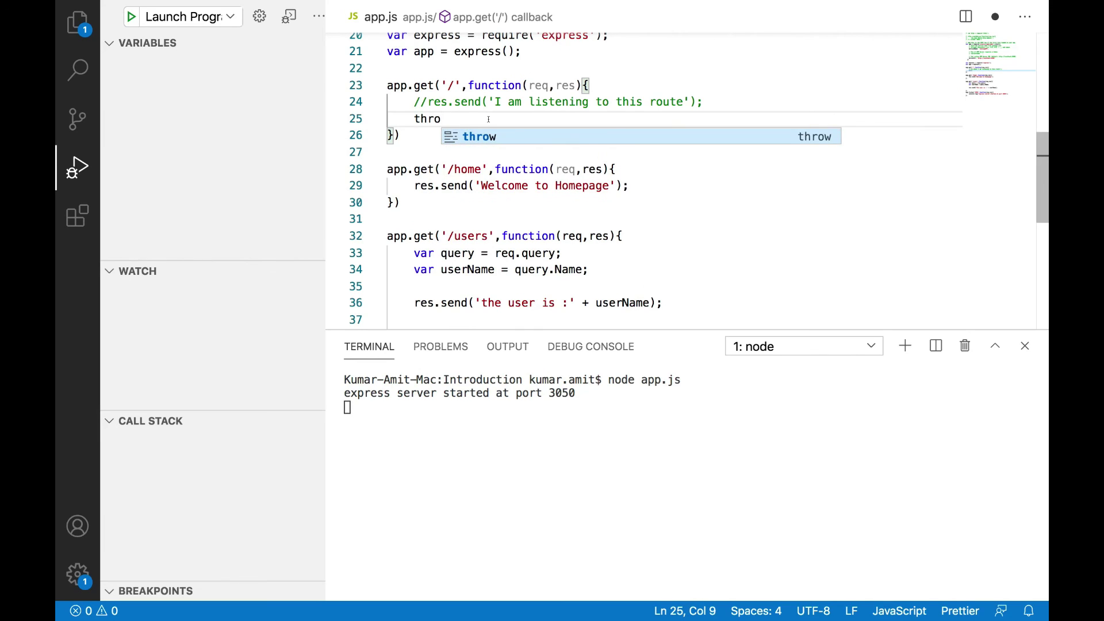
key(BackSpace)
key(BackSpace)
key(BackSpace)
key(BackSpace)
text(throw new)
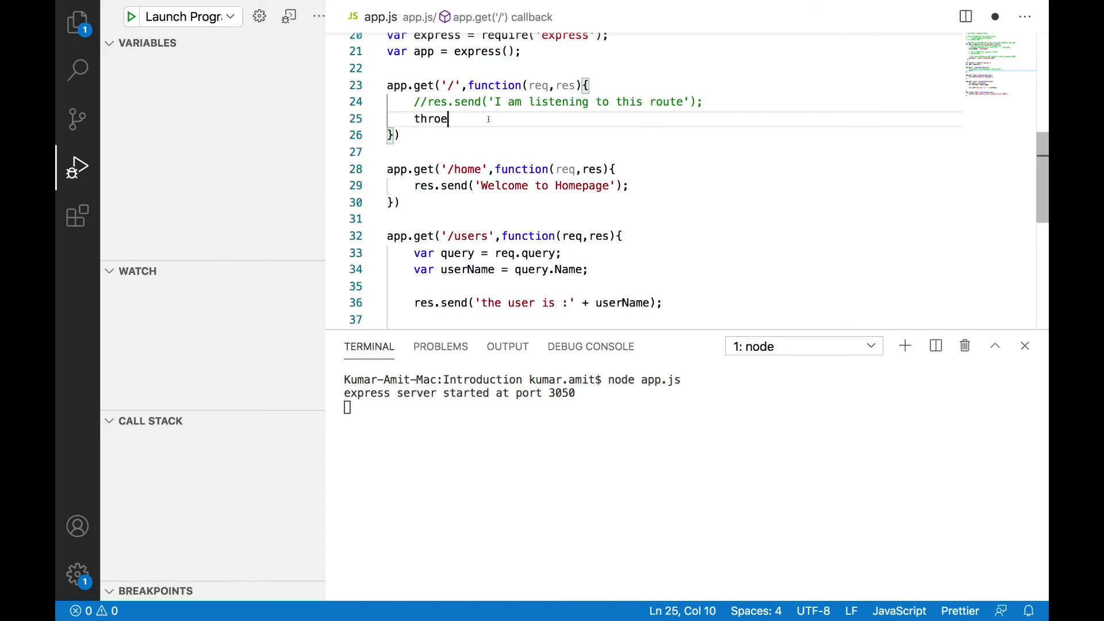
text( Er)
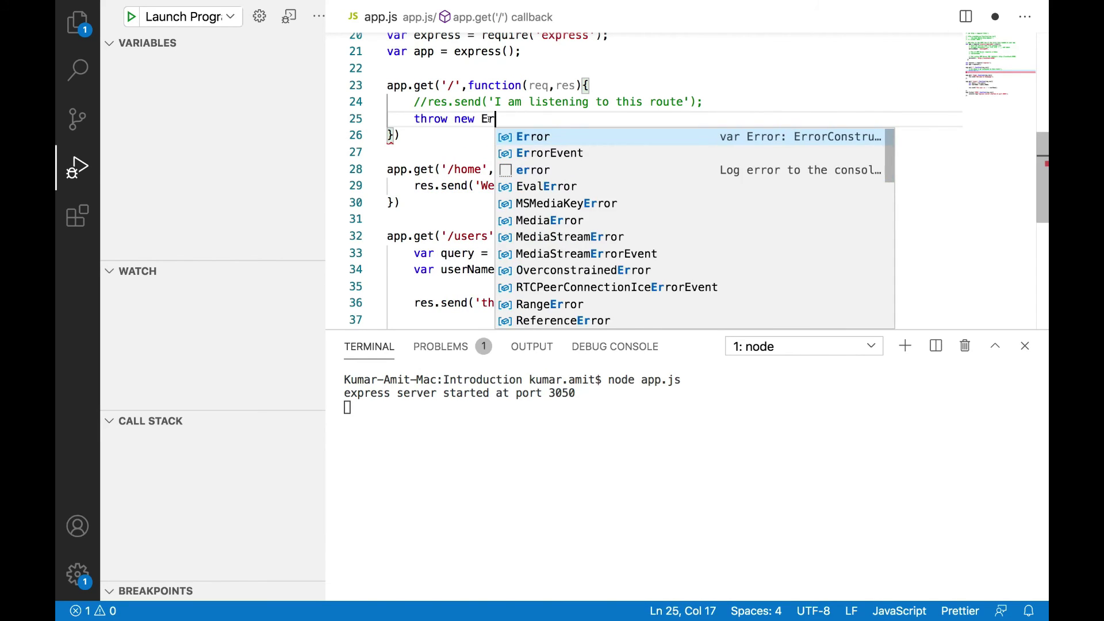
text(ror('te)
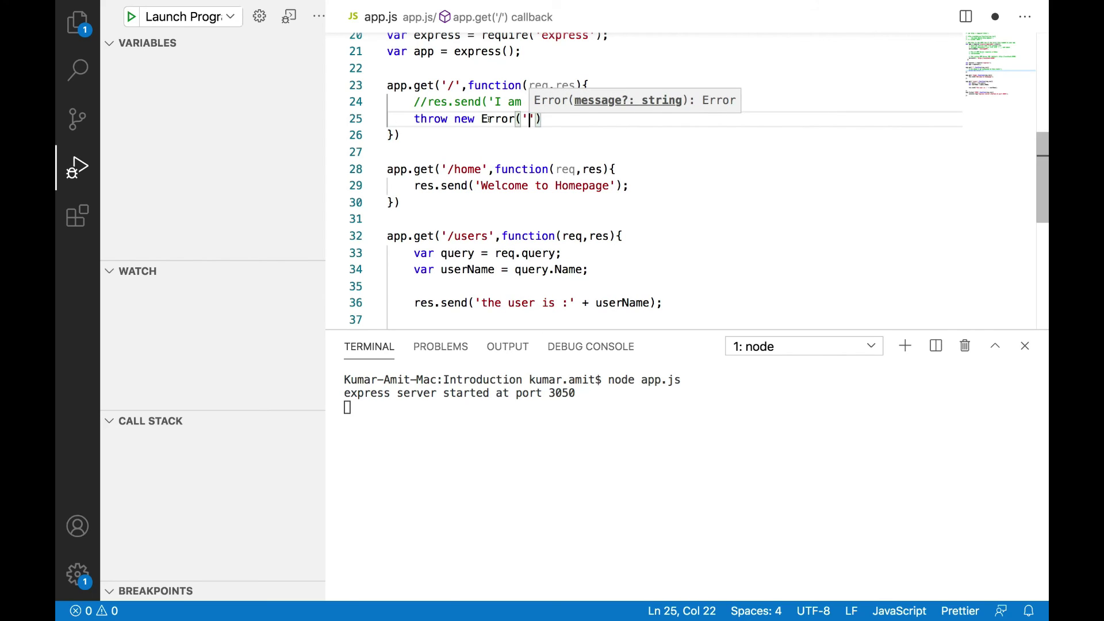
text(sting error)
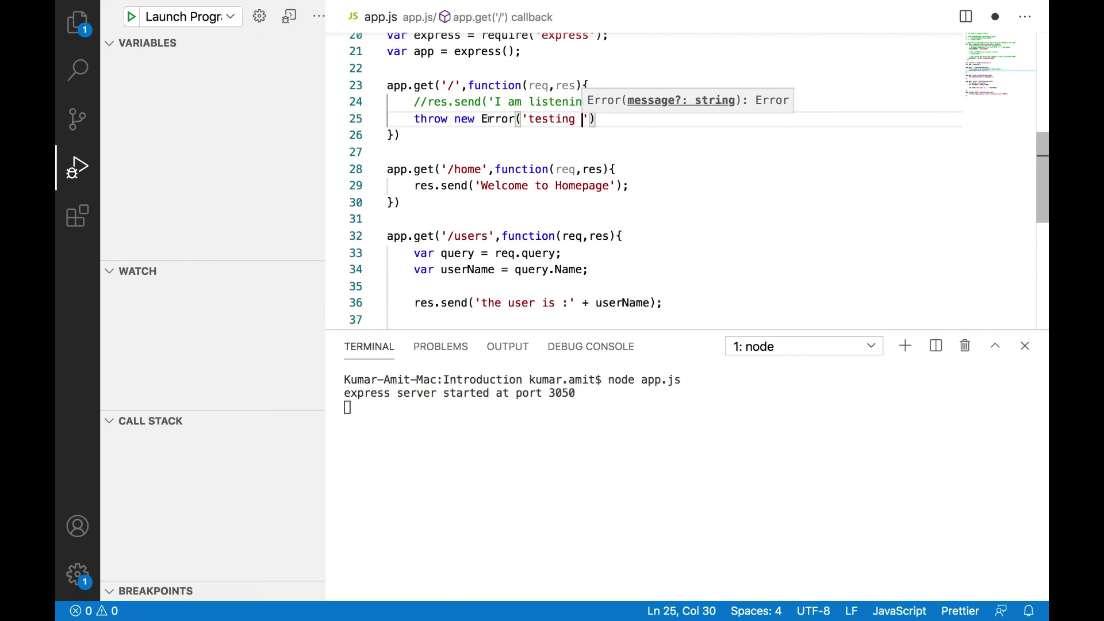
text(')
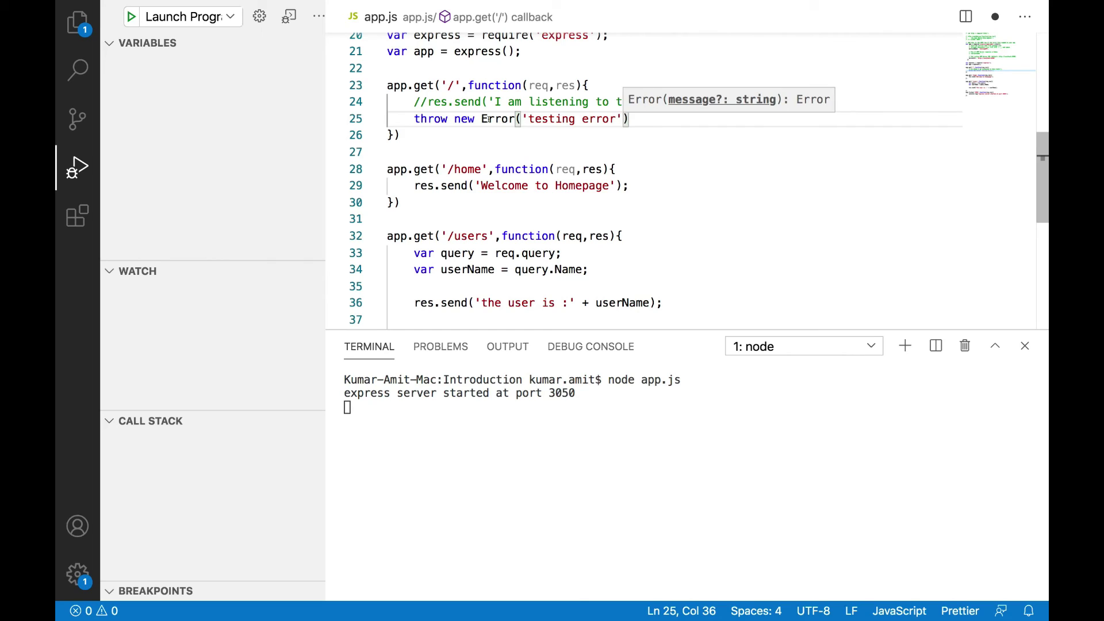
text();)
key(cmd+s)
Step: Stop the node server in the terminal and restart it with node app.js
click(428, 496)
key(ctrl+c)
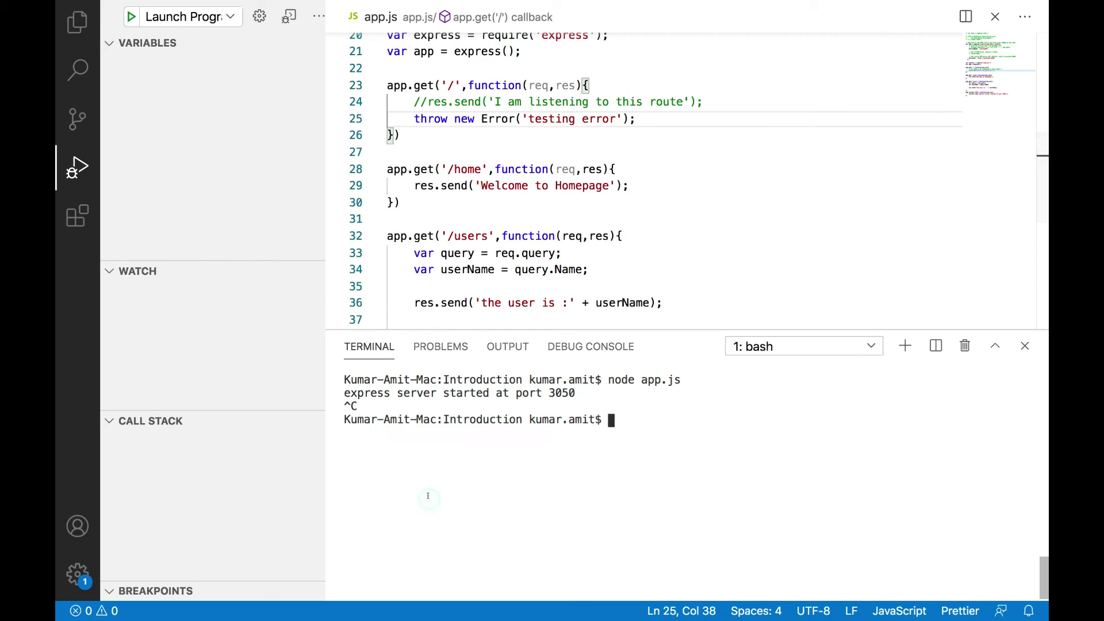
key(Up)
key(Return)
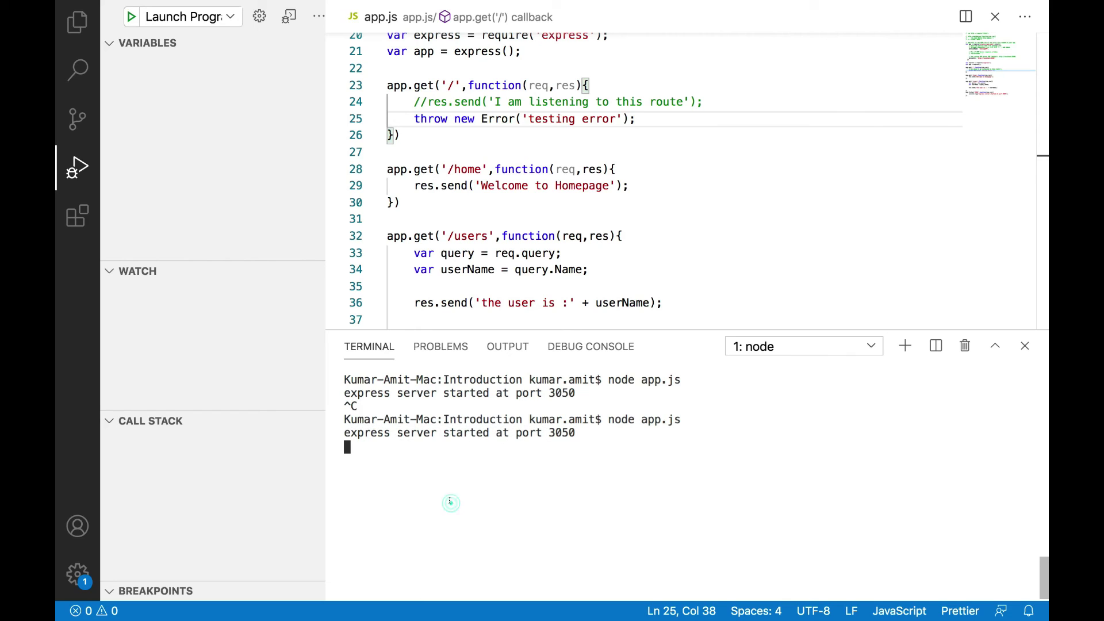
Step: Load localhost:3050 and highlight the 'testing error' message in the stack trace
key(cmd+Tab)
text(localhost:30)
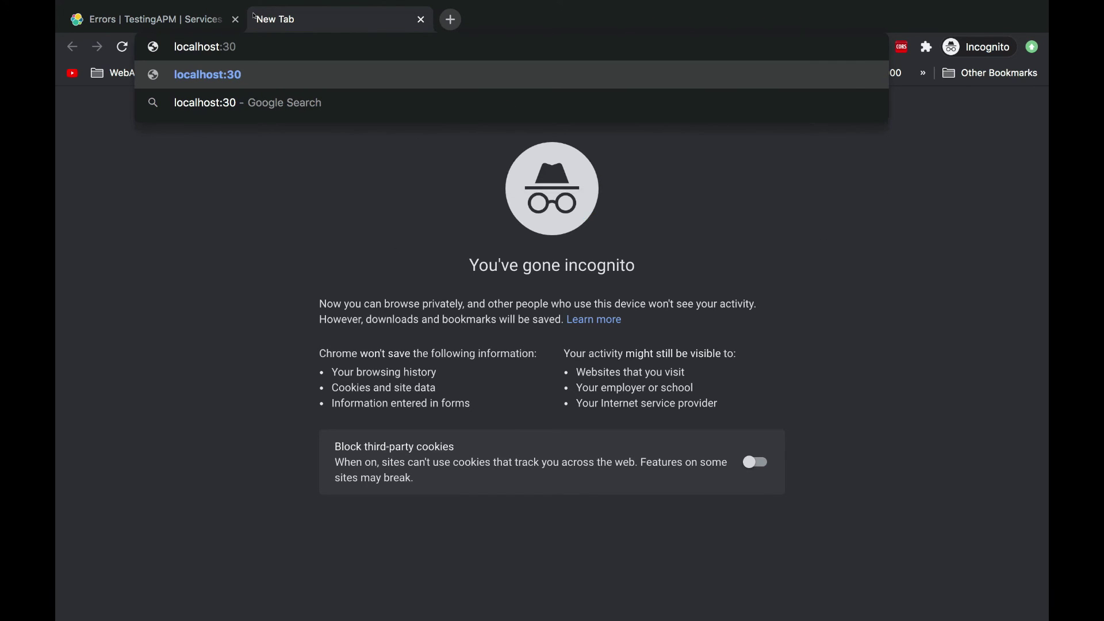
text(50)
key(Return)
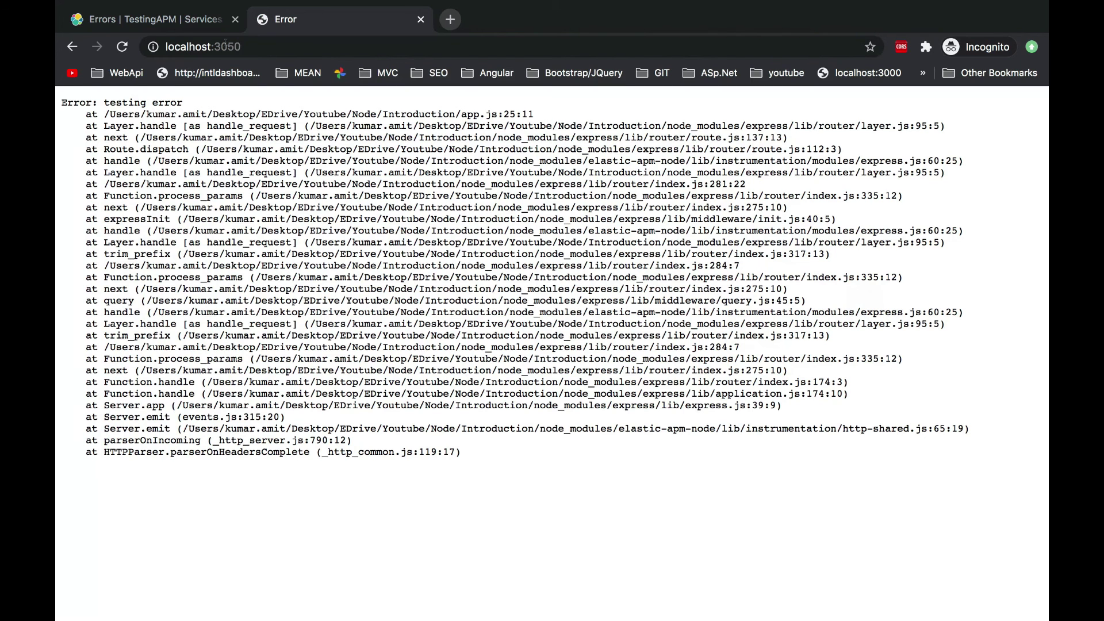
drag(102, 99, 217, 103)
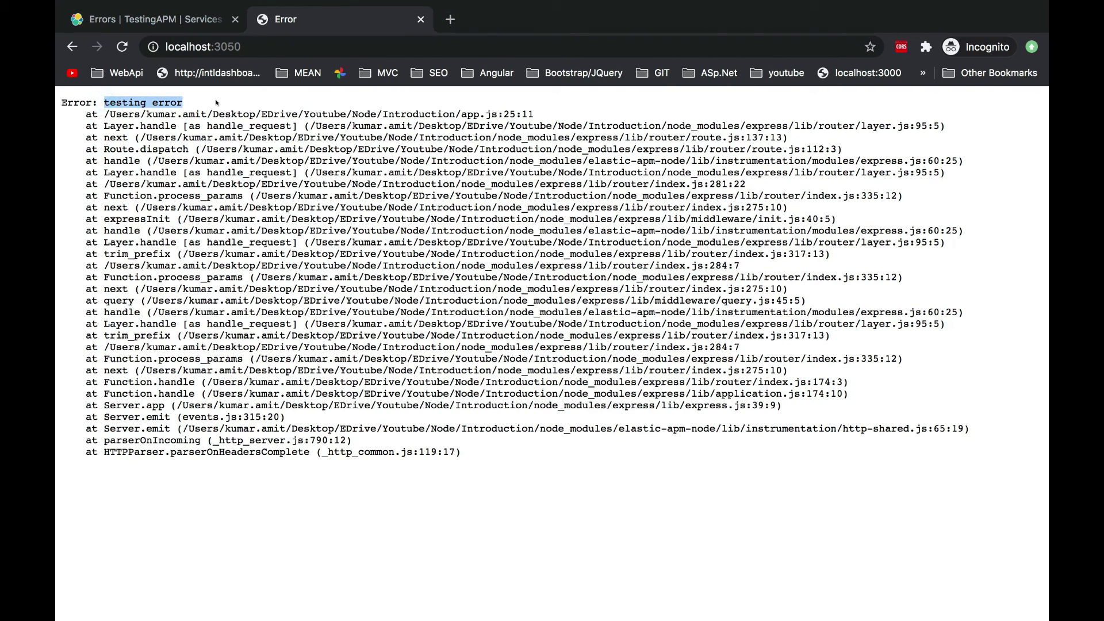
click(217, 103)
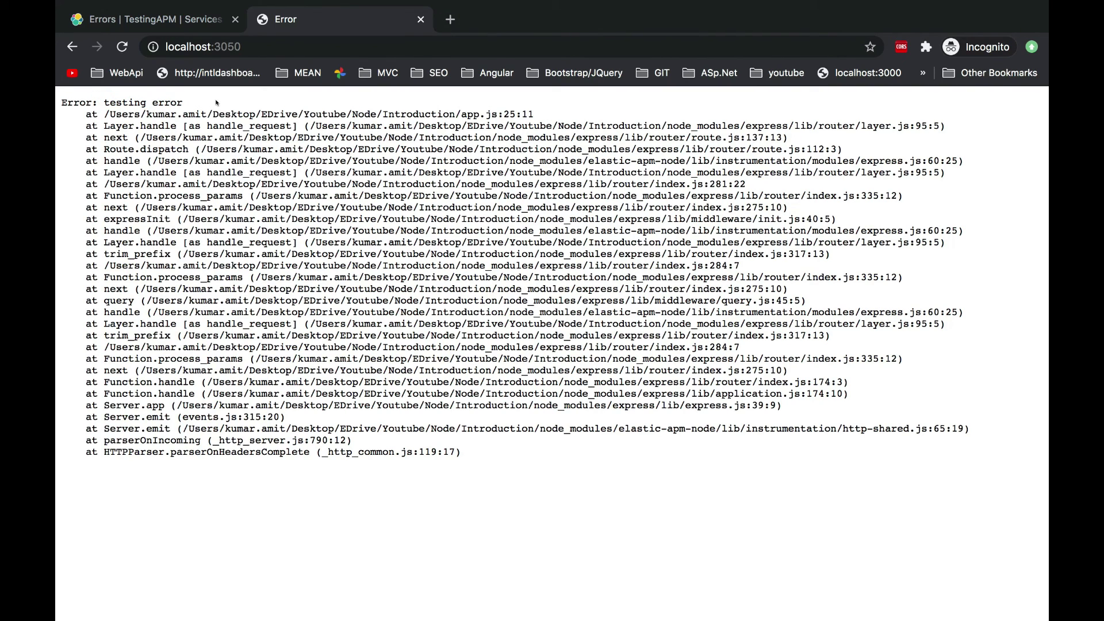
Step: Append /home to the localhost:3050 address
click(253, 44)
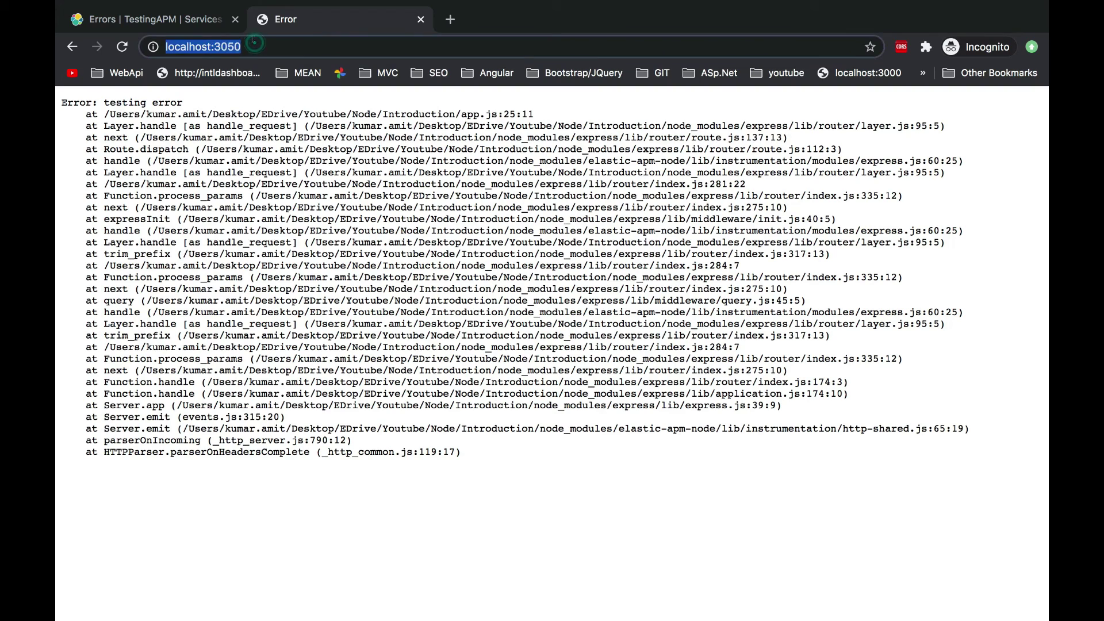
click(253, 44)
text(/home)
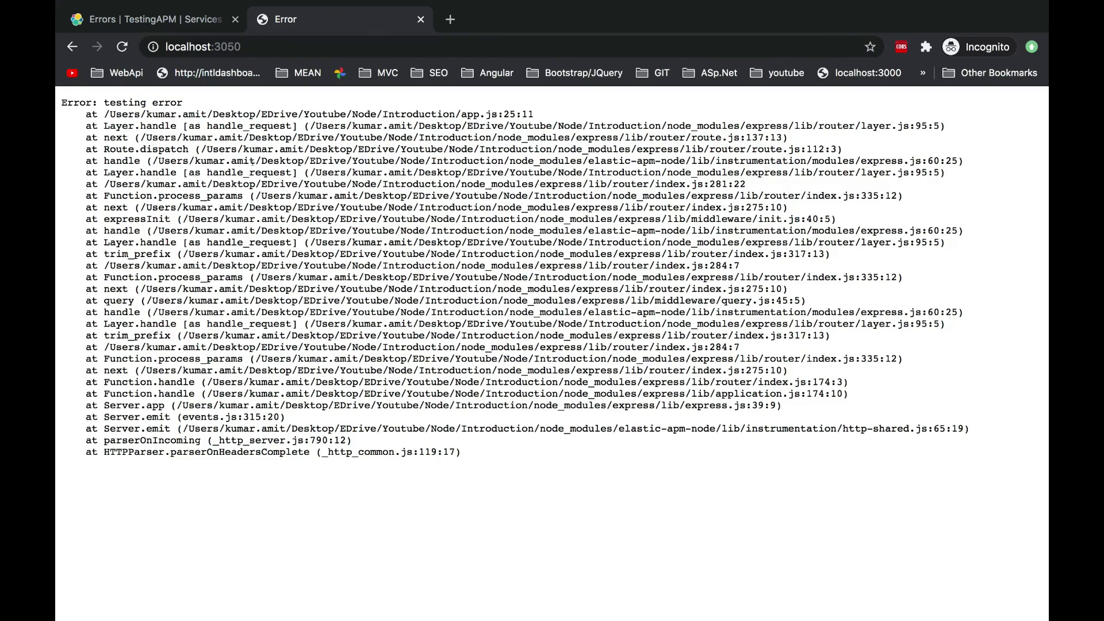
key(super+Tab)
drag(637, 119, 375, 126)
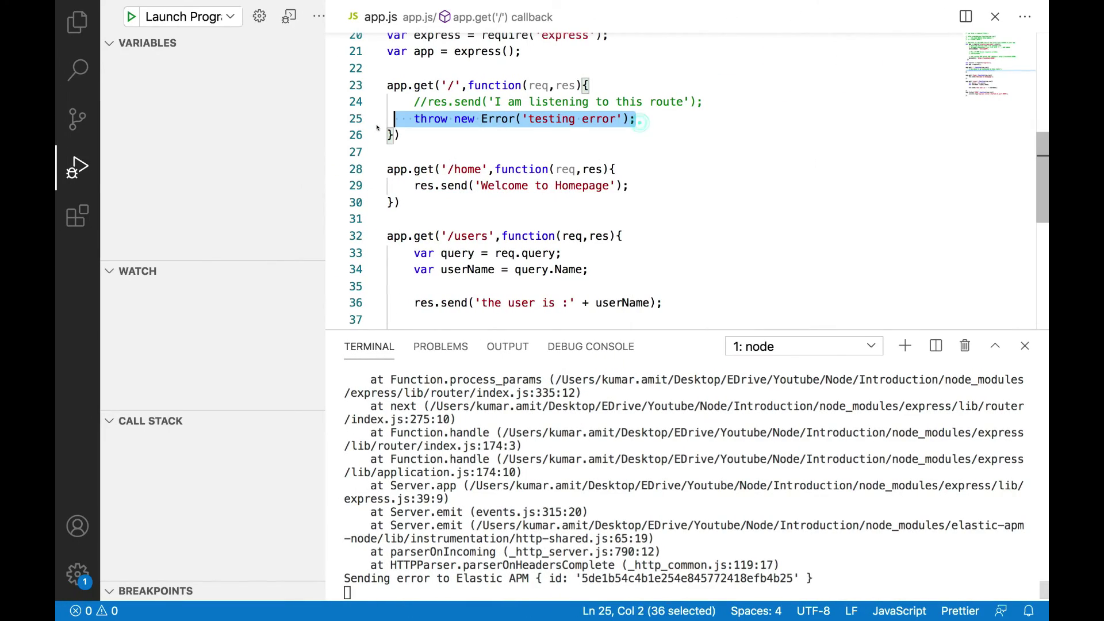
key(super+Tab)
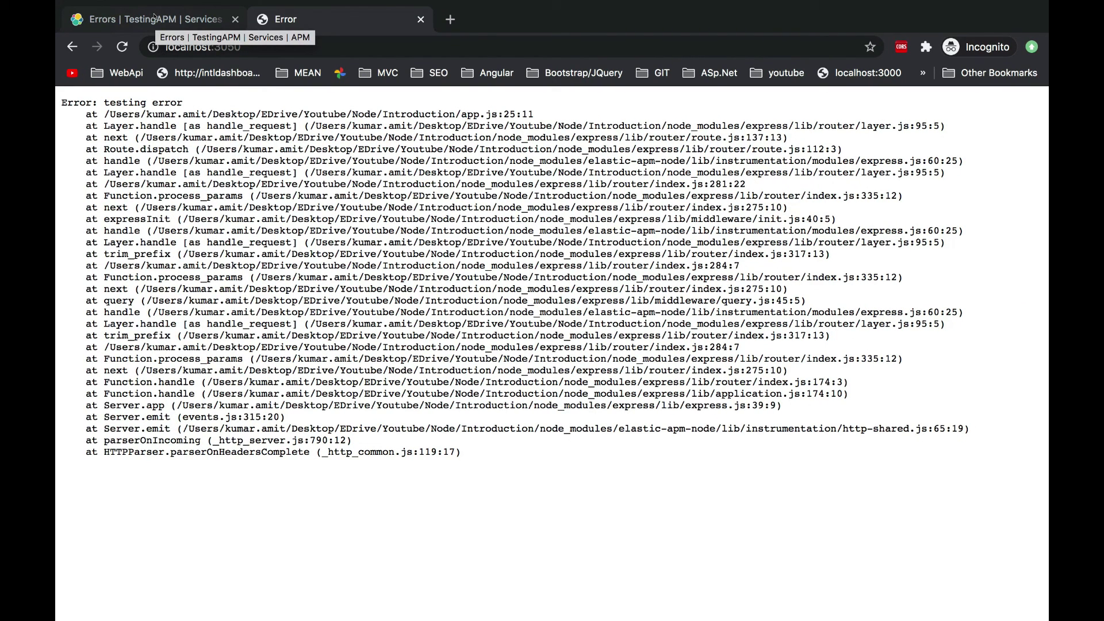
Step: Go from Kibana's Services list into TestingAPM and view its Errors tab showing 'testing error'
click(154, 17)
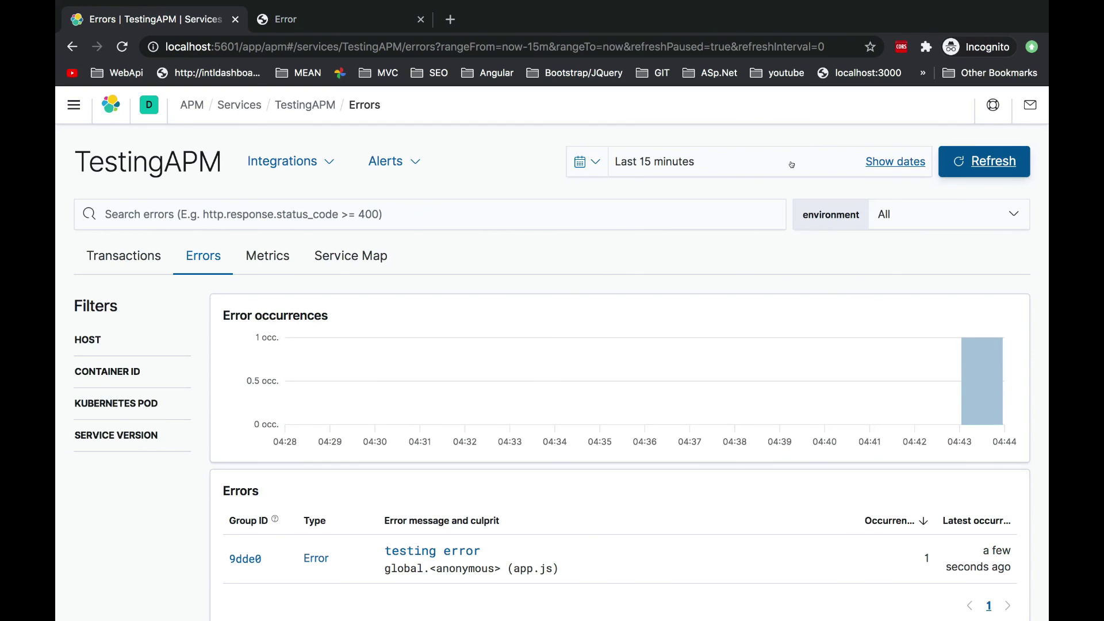
click(241, 106)
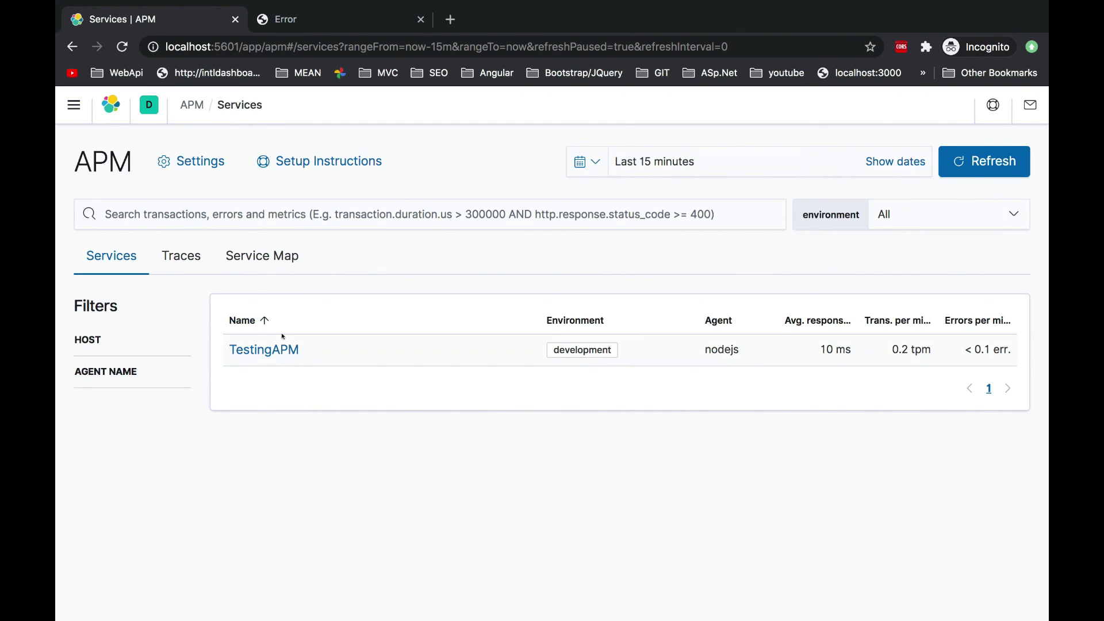
click(281, 349)
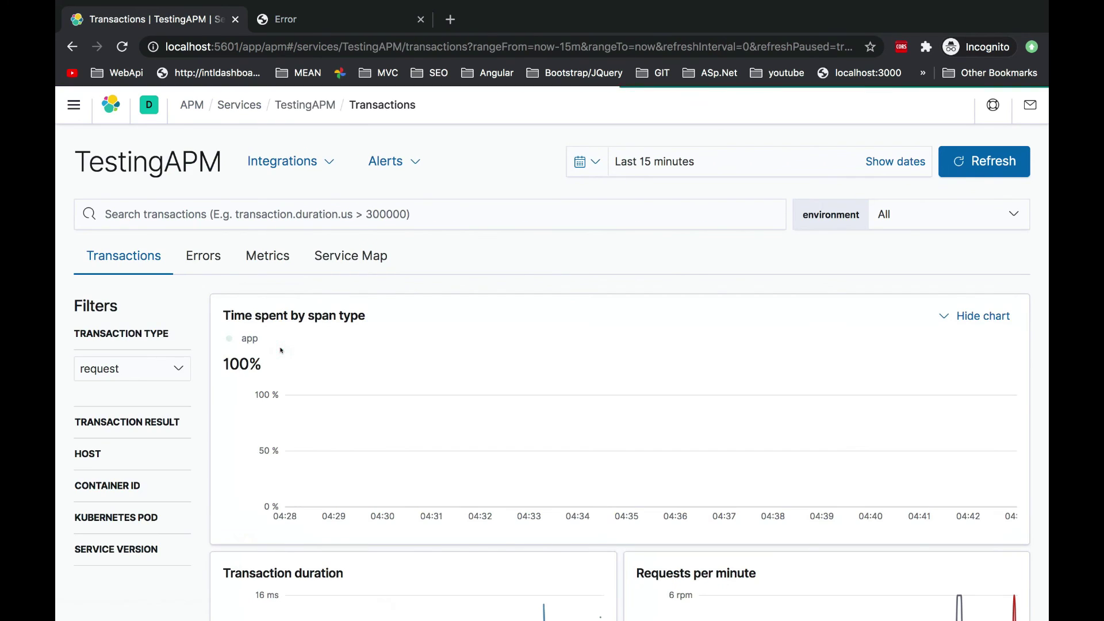
click(207, 264)
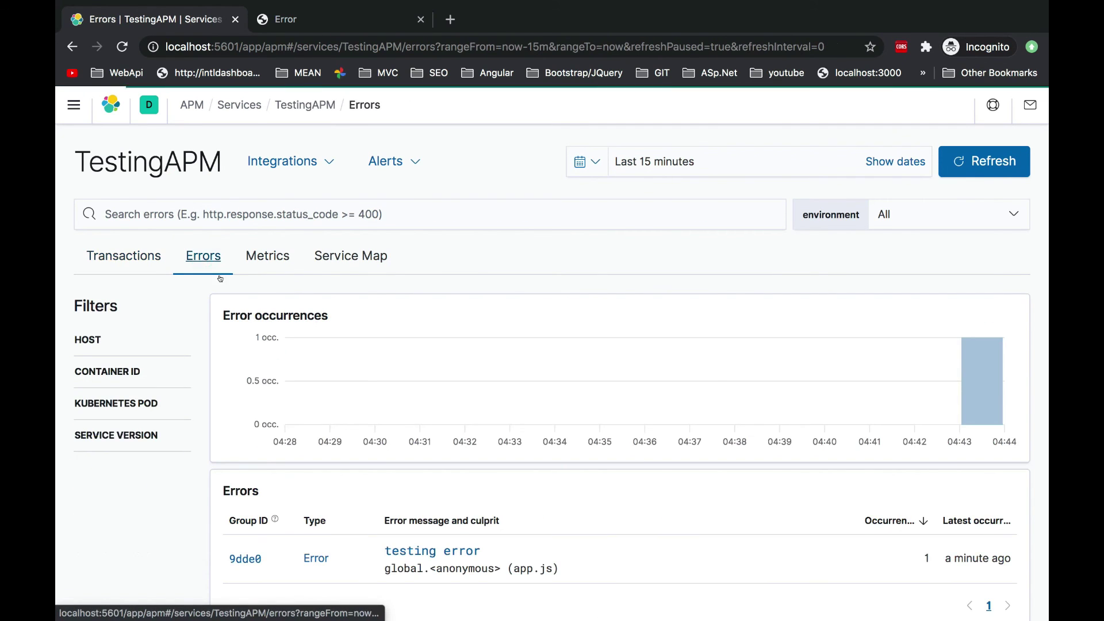
scroll(428, 345, down, 1)
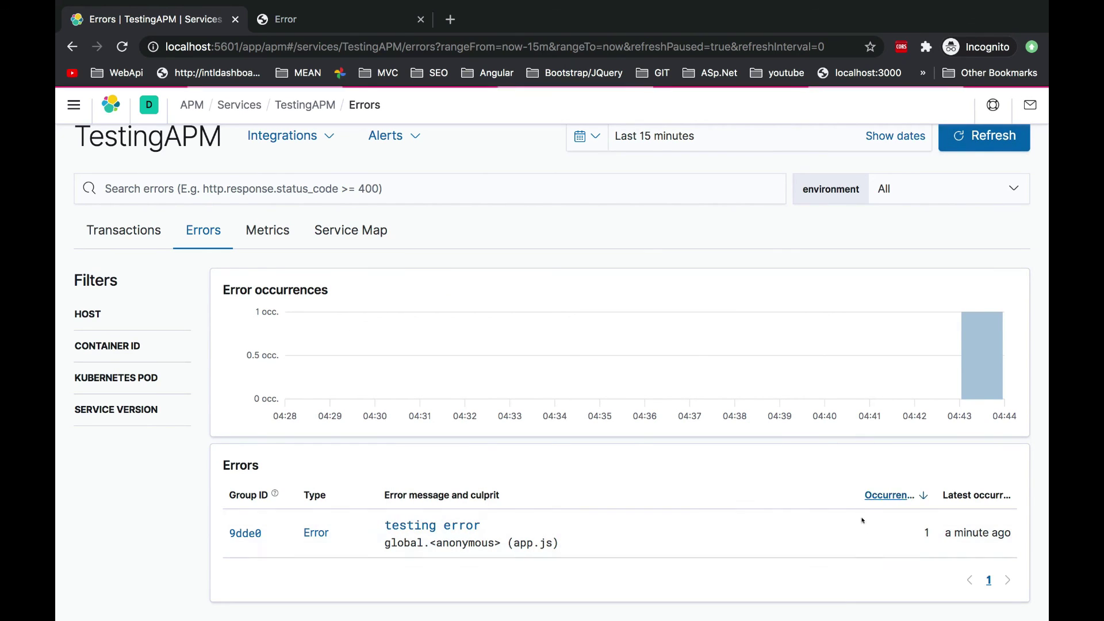
Step: Open the 'testing error' group details and highlight the app.js line 25 throw in its stack trace
click(441, 525)
scroll(441, 525, down, 5)
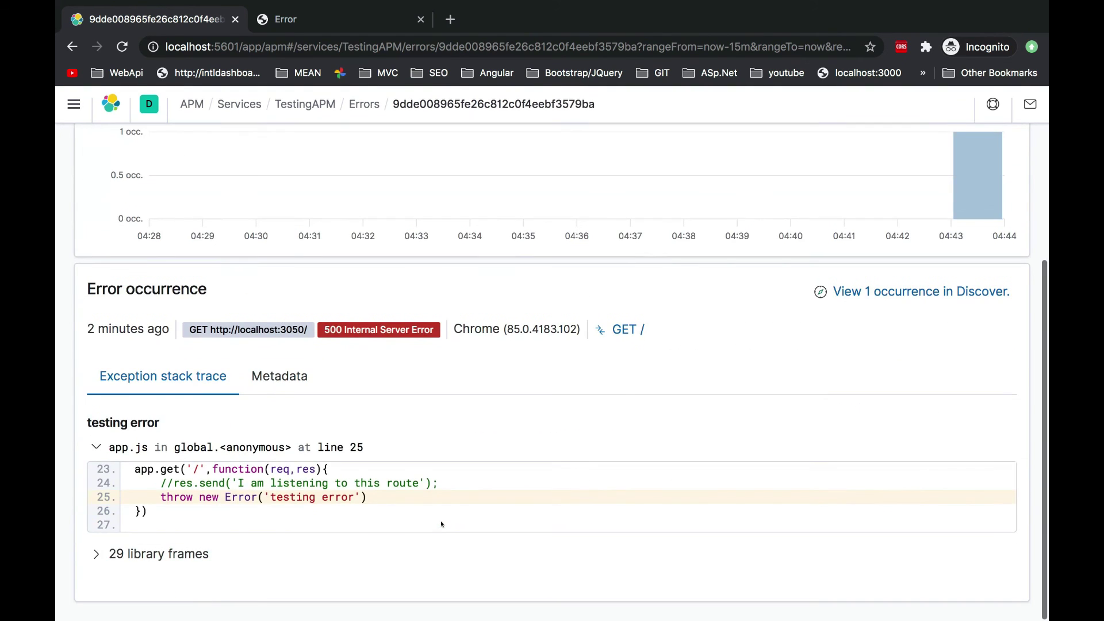
drag(155, 496, 426, 493)
click(163, 498)
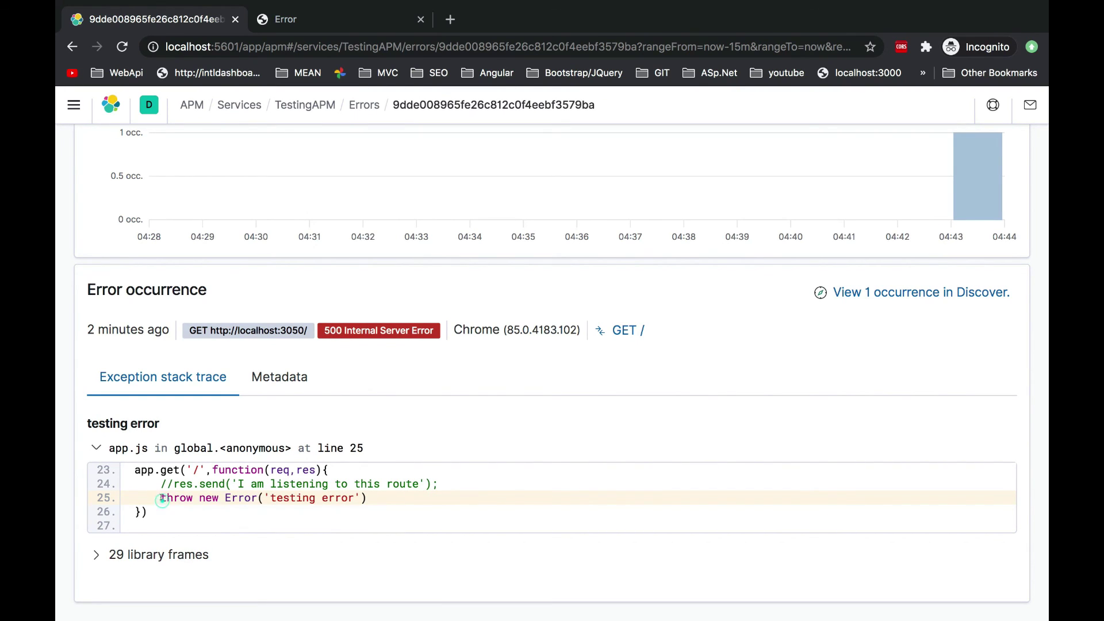
triple_click(153, 498)
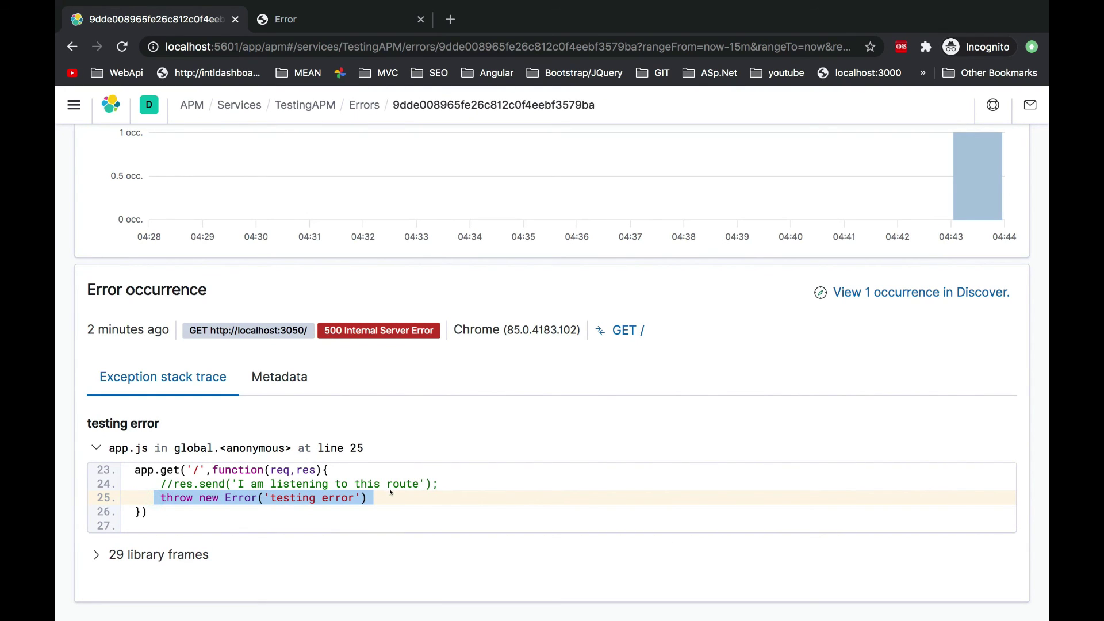
click(391, 495)
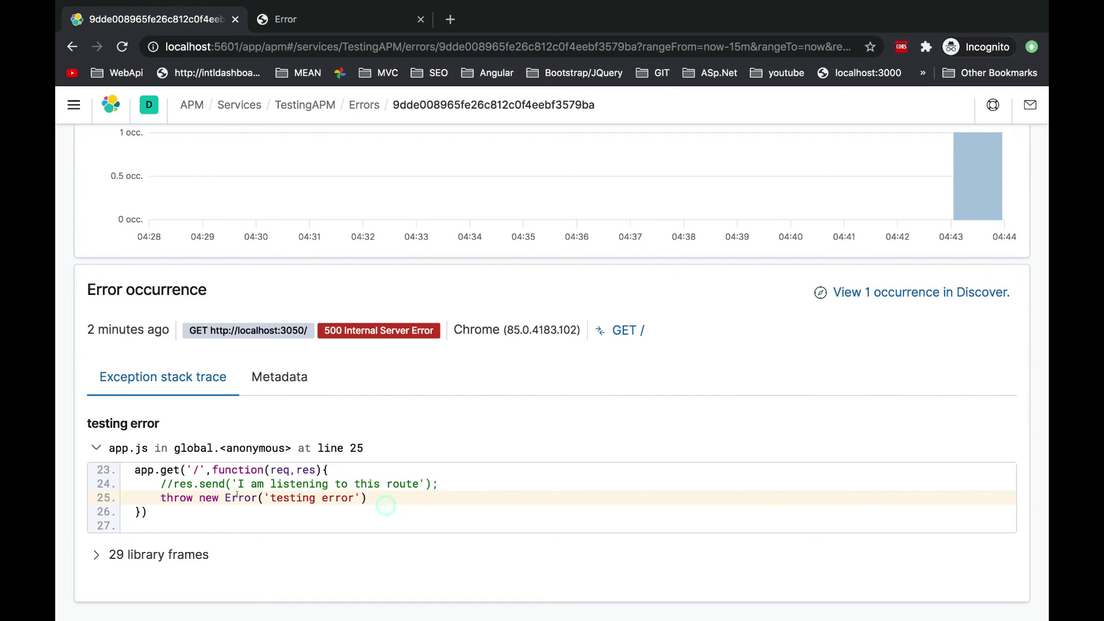
click(158, 498)
drag(259, 498, 374, 493)
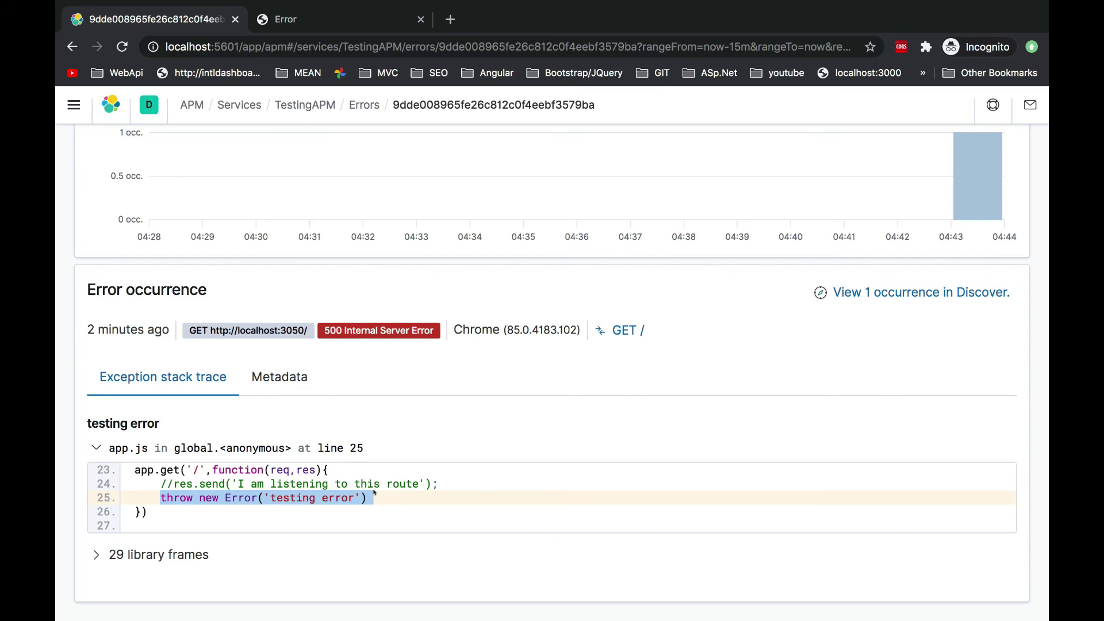
scroll(374, 493, up, 3)
scroll(374, 493, down, 3)
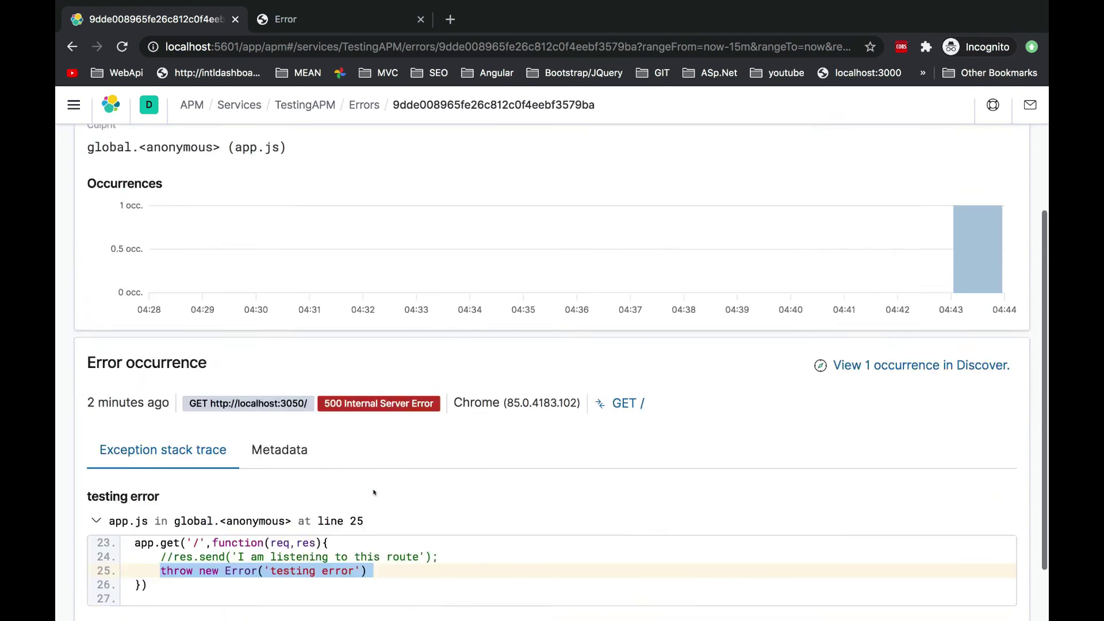
scroll(374, 493, up, 5)
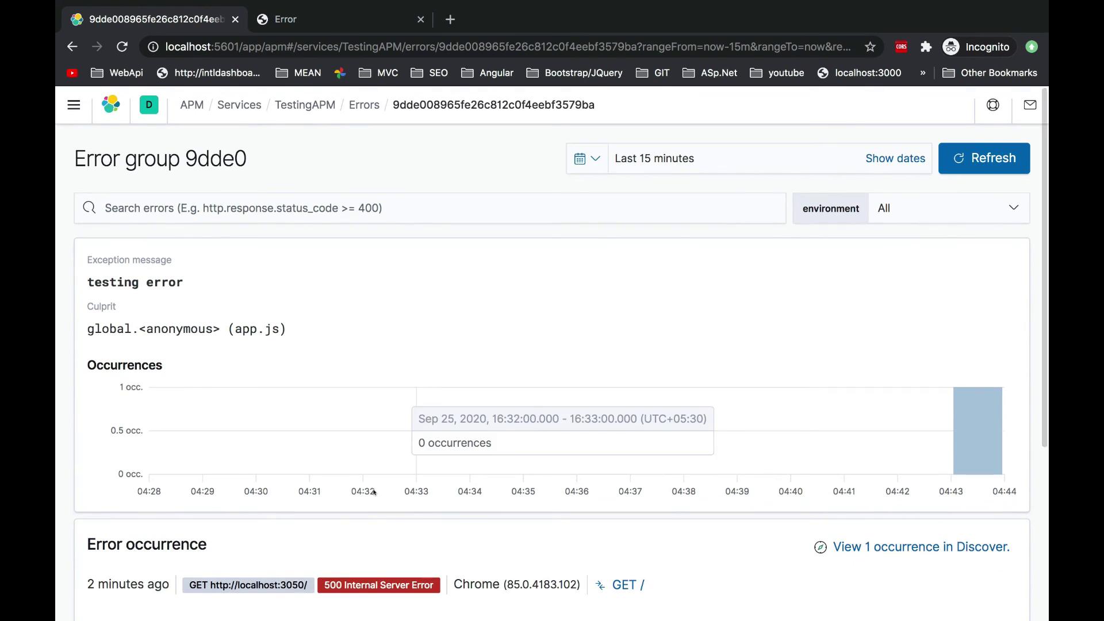
Step: Go back to TestingAPM's Transactions tab and review the GET / and GET /home transactions
click(355, 104)
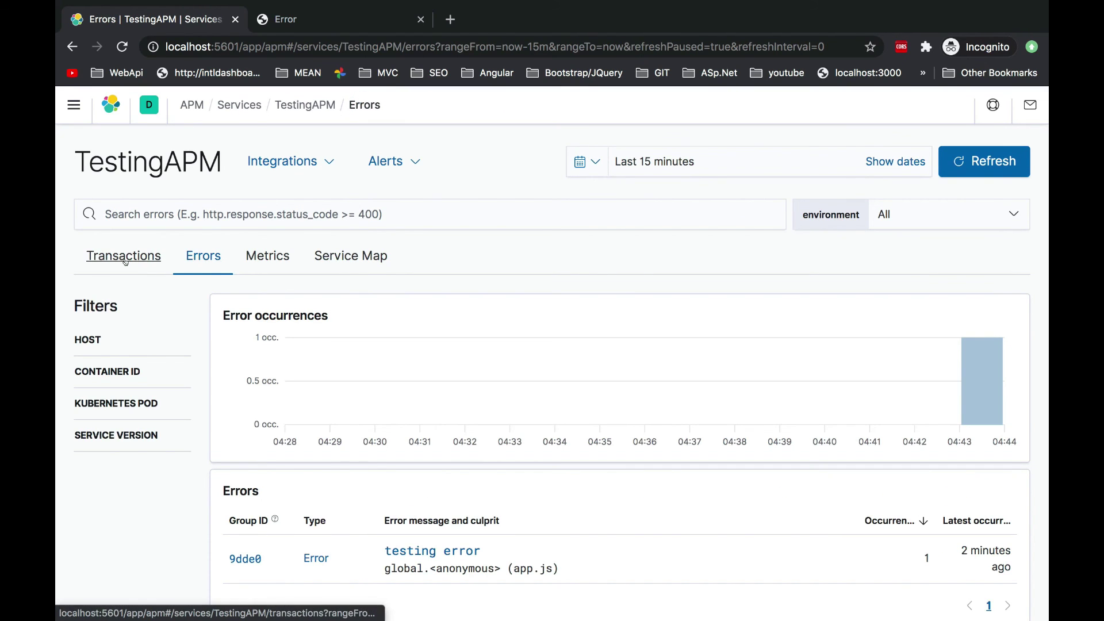
click(126, 260)
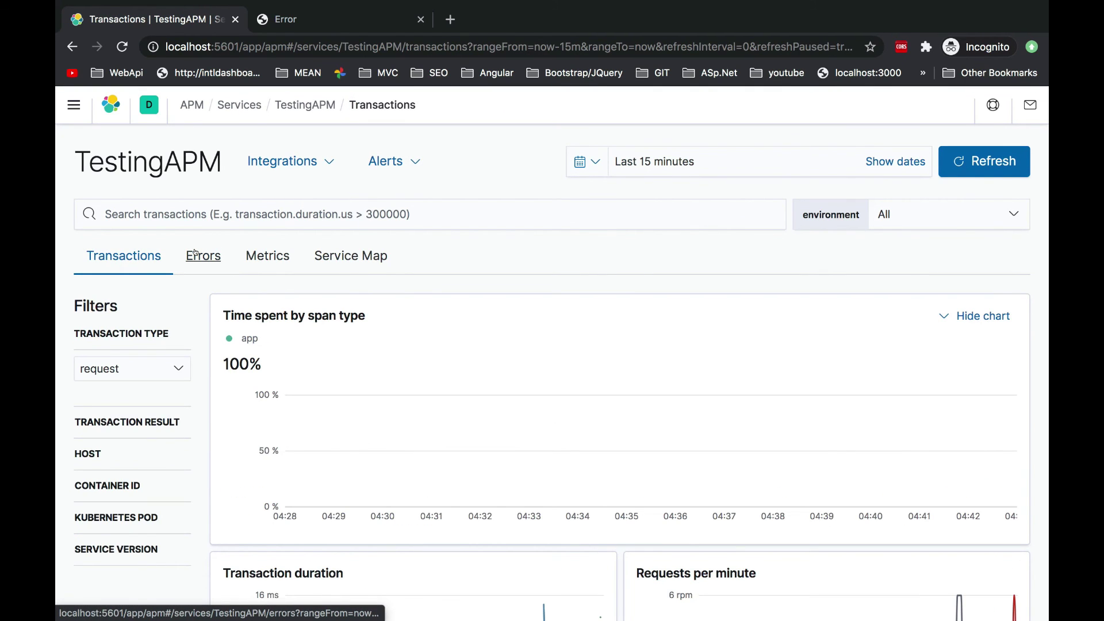
scroll(230, 374, down, 7)
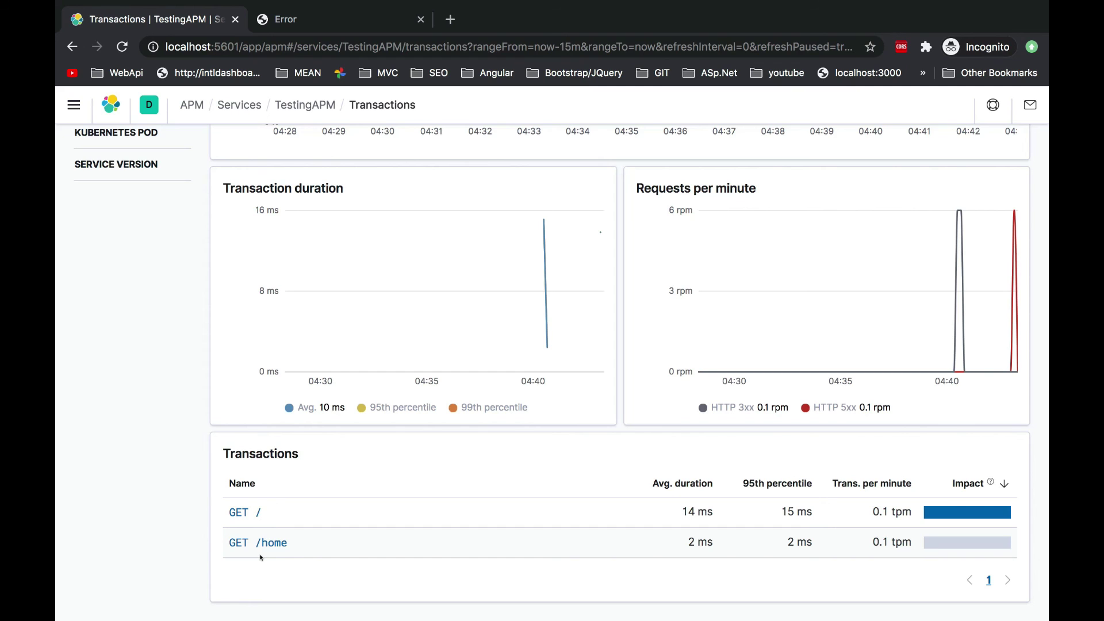
scroll(260, 558, up, 2)
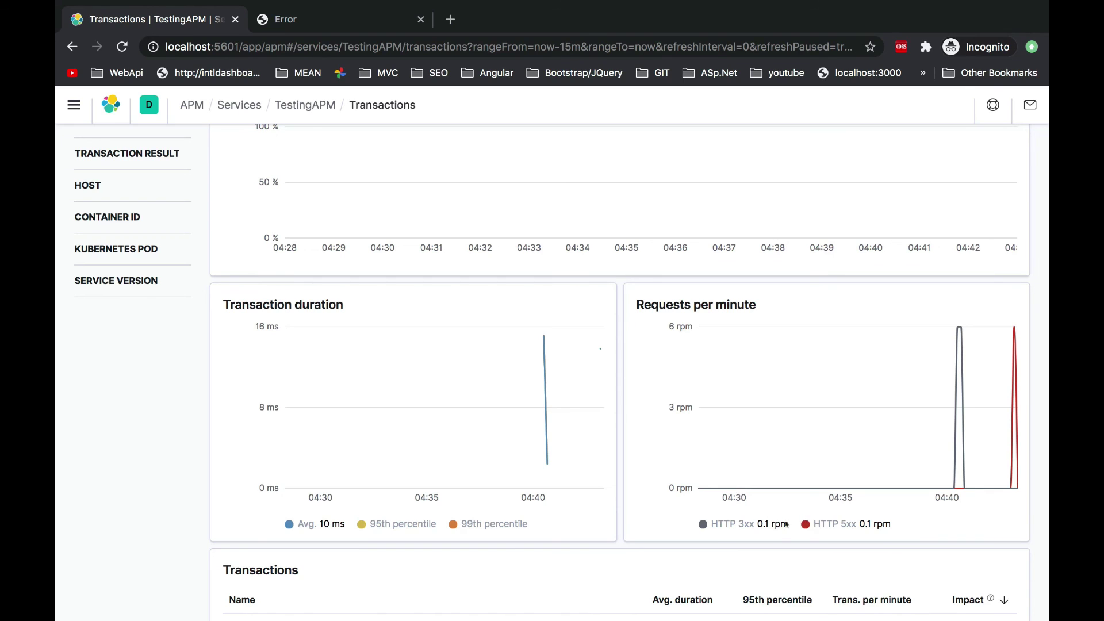
scroll(735, 523, up, 5)
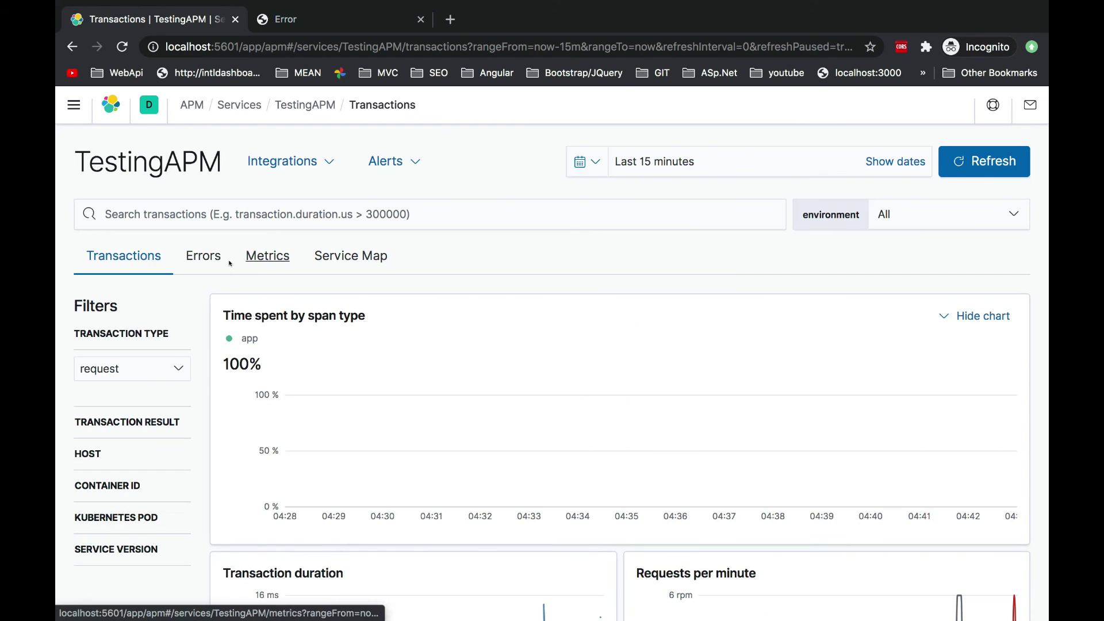
Step: Show TestingAPM's CPU and memory charts and filter them to the only reporting host
click(261, 257)
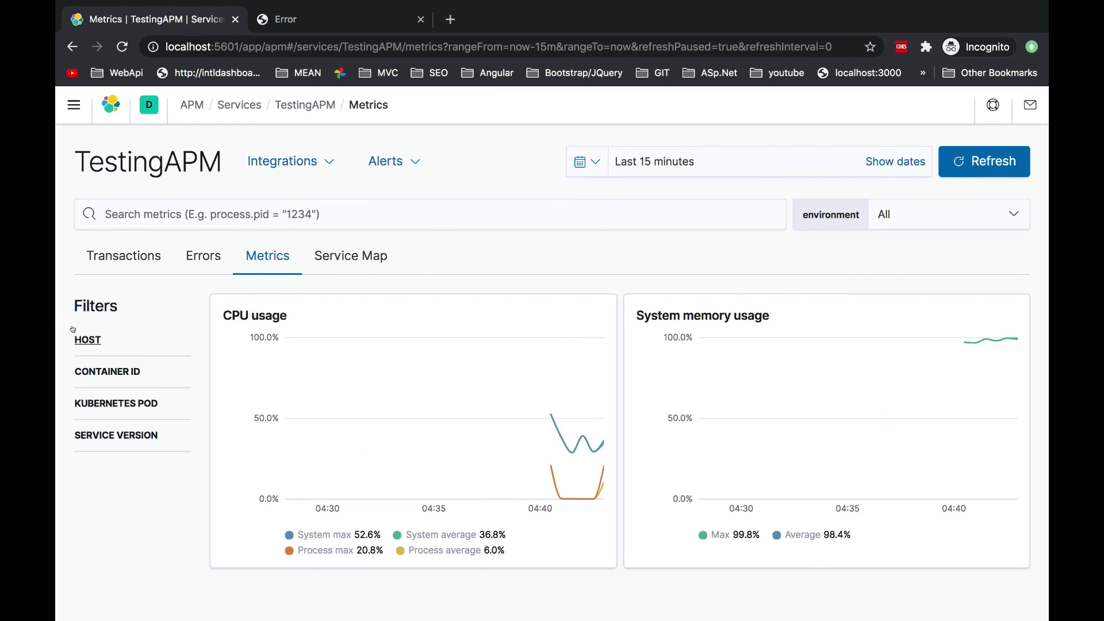
click(87, 340)
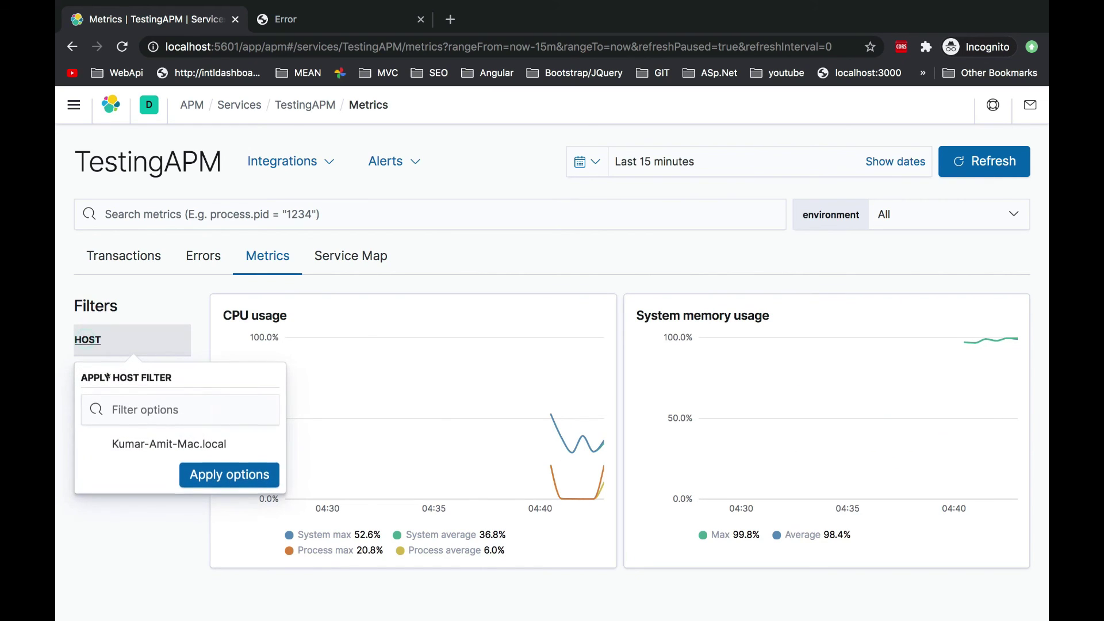
click(101, 444)
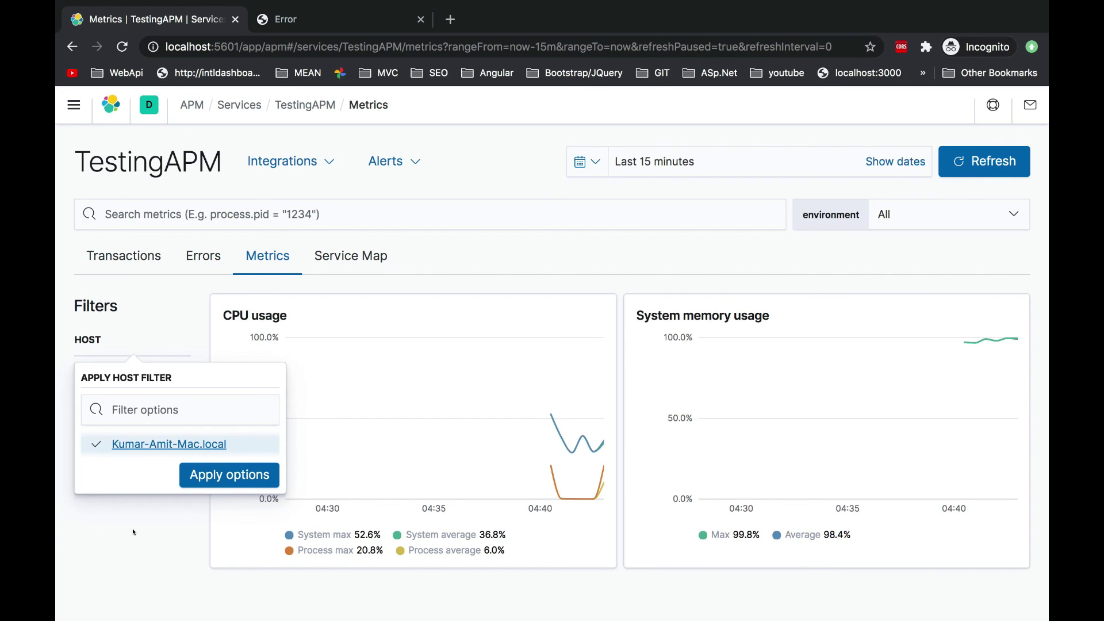
Step: Switch back to TestingAPM's Transactions tab
click(117, 256)
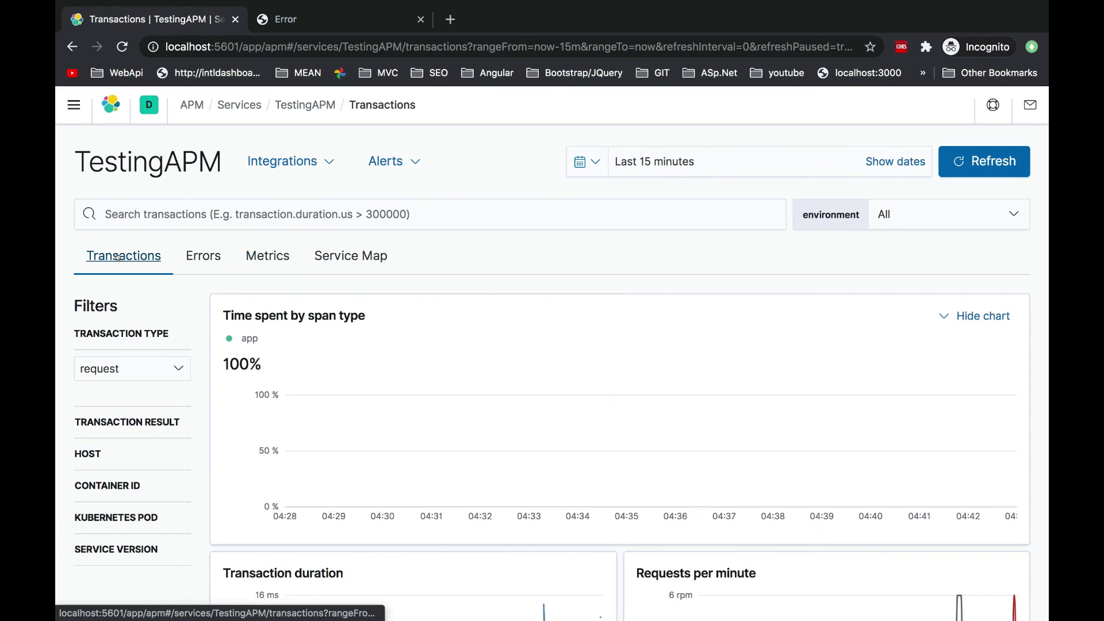